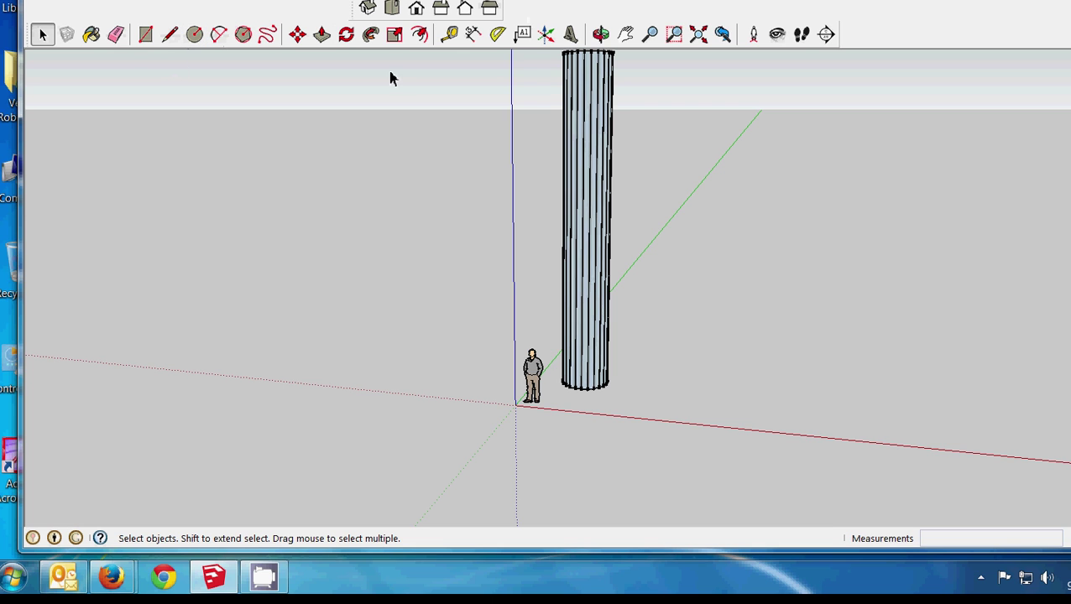
- Switch the model to the top view
left_click(393, 10)
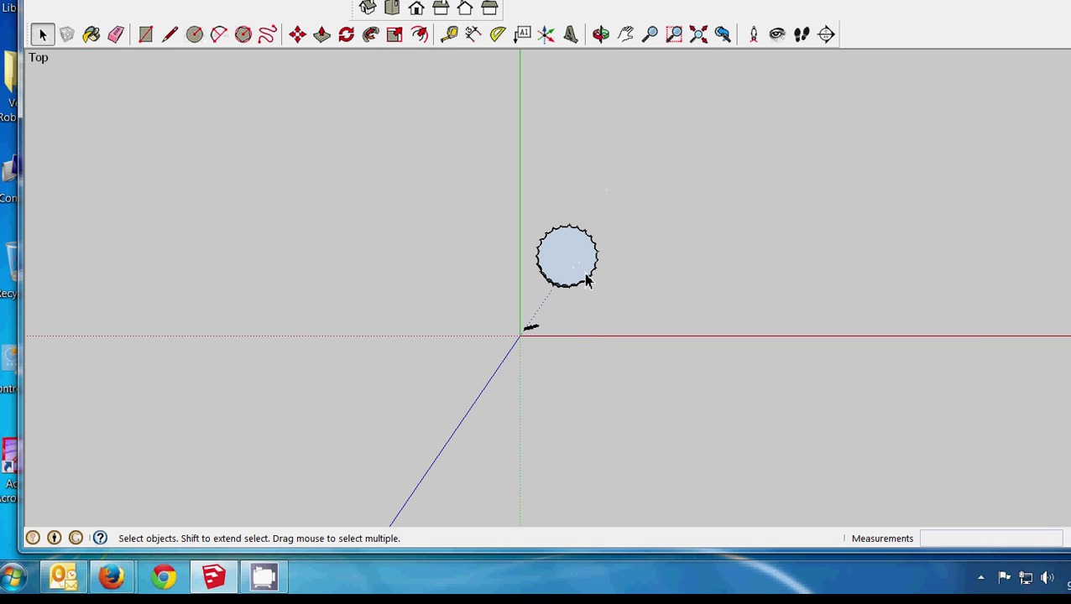
left_click(196, 35)
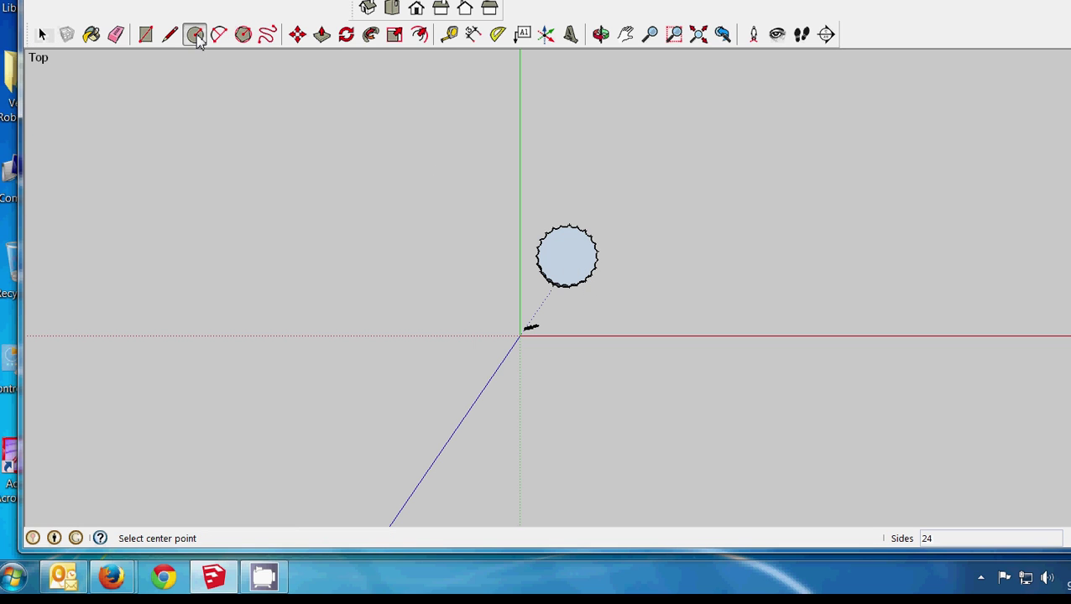
left_click(692, 257)
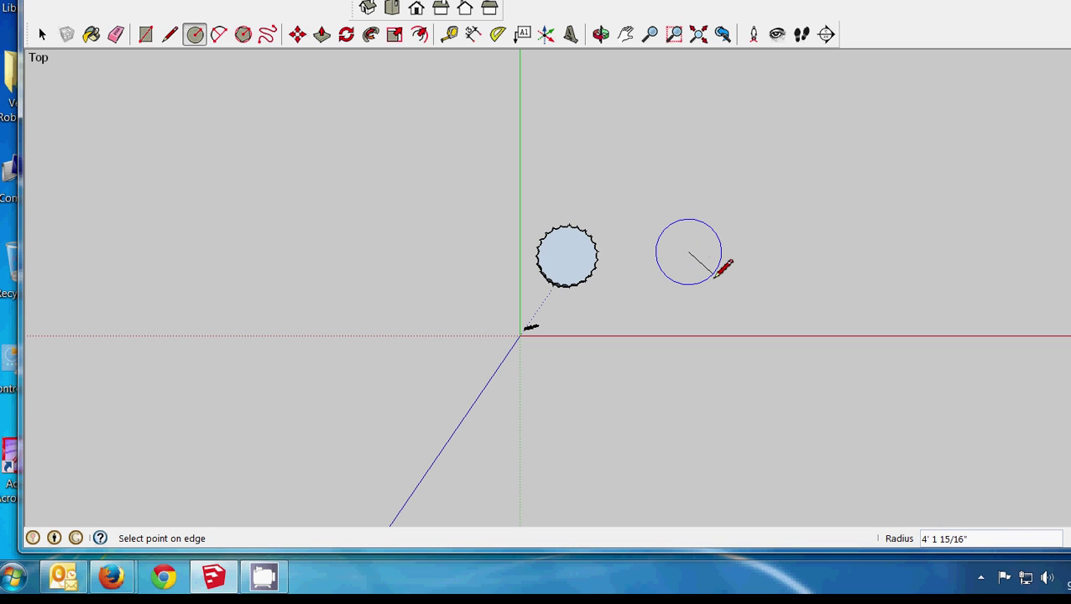
left_click(713, 274)
type("3")
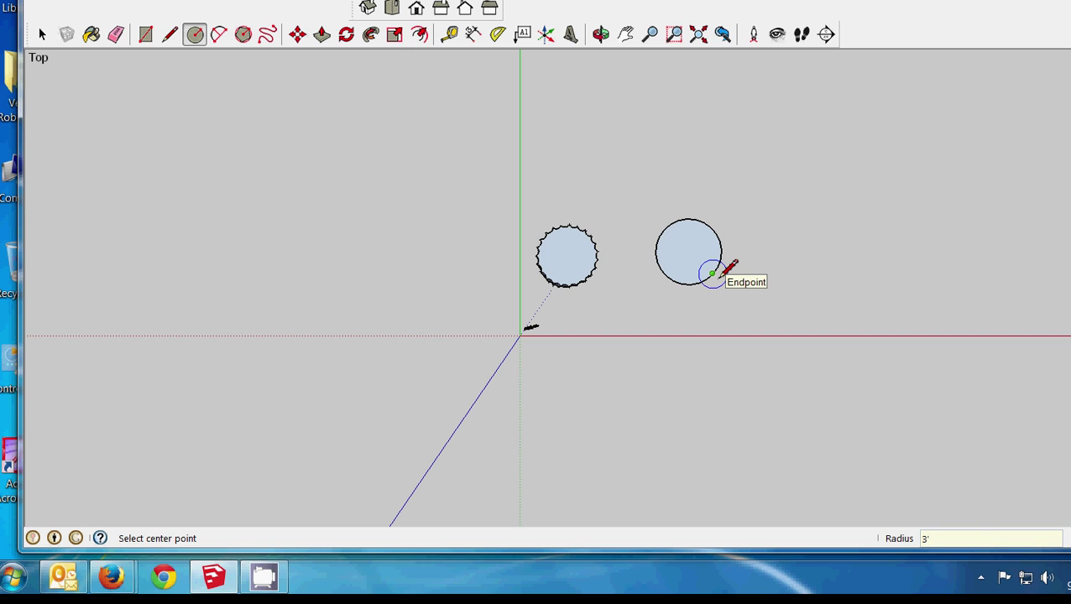
type("'")
key("Return")
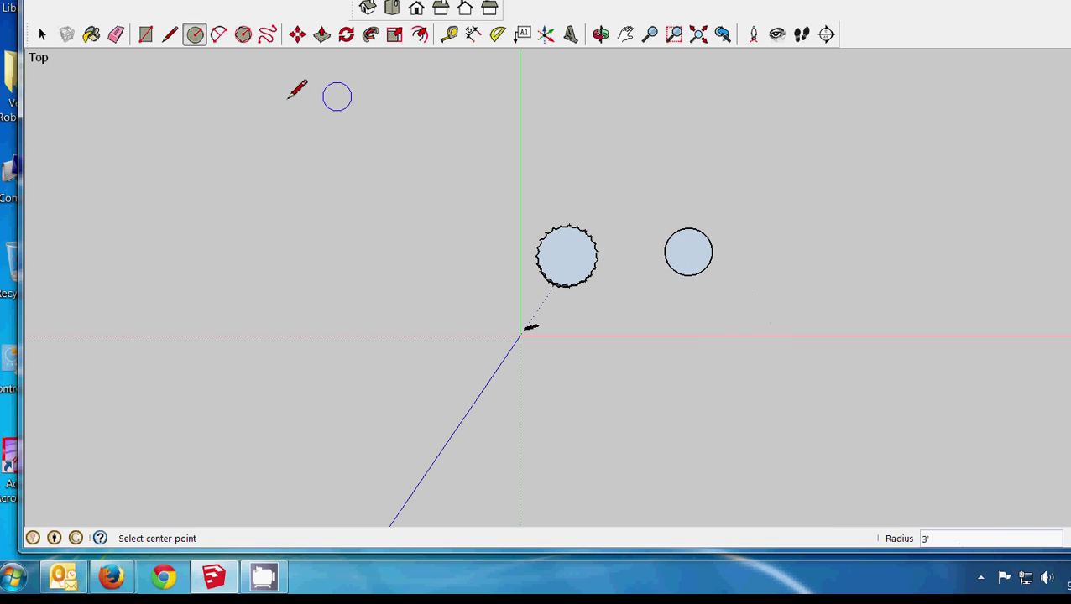
left_click(72, 0)
left_click(88, 7)
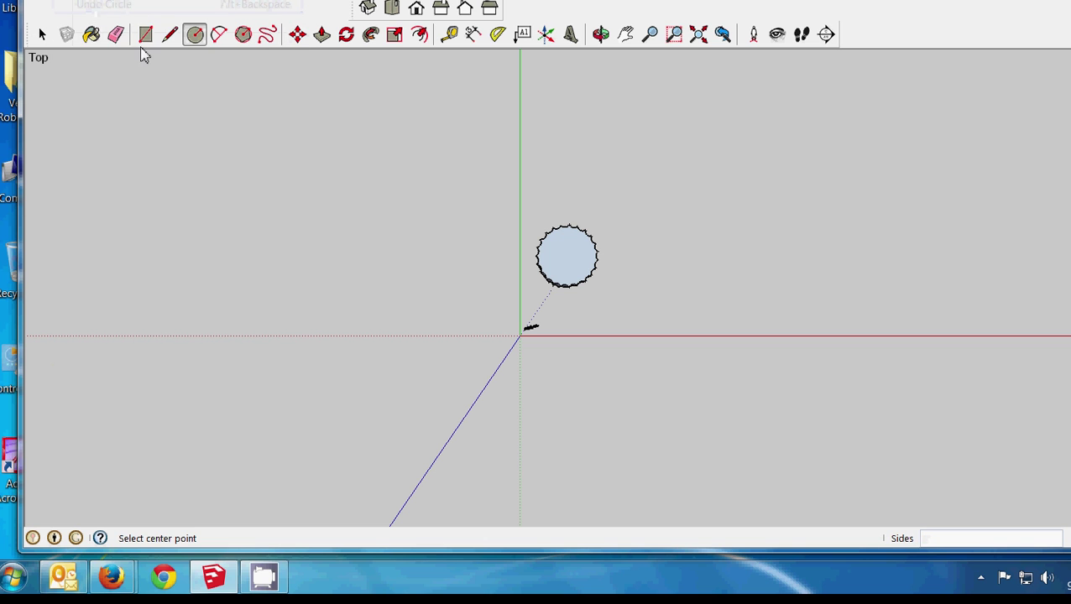
- Draw a circle with a 3' radius on the ground beside the fluted column, clear of its outline
left_click(197, 41)
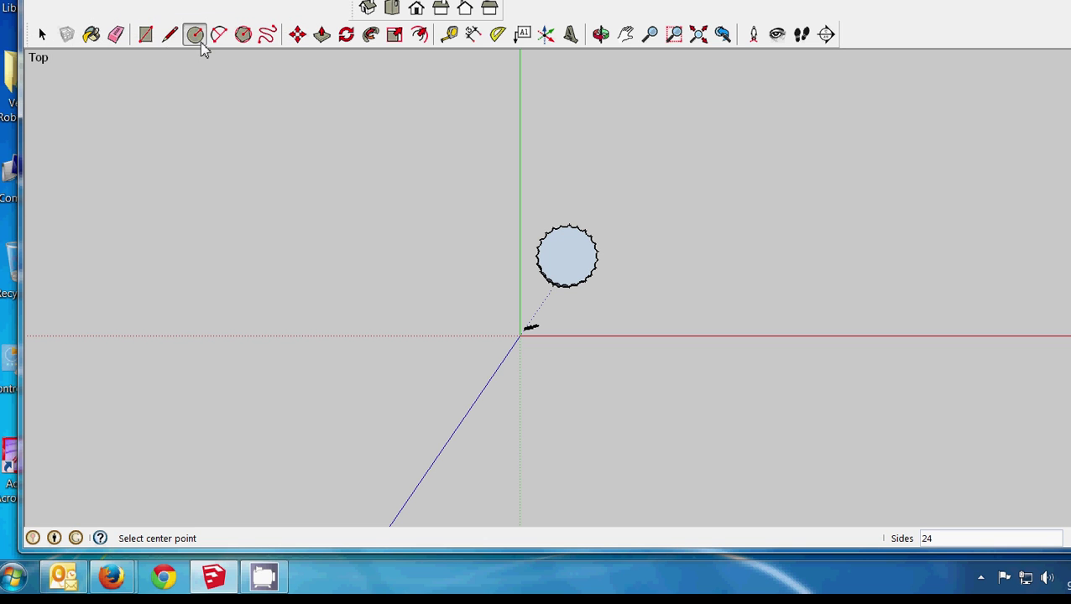
left_click(681, 252)
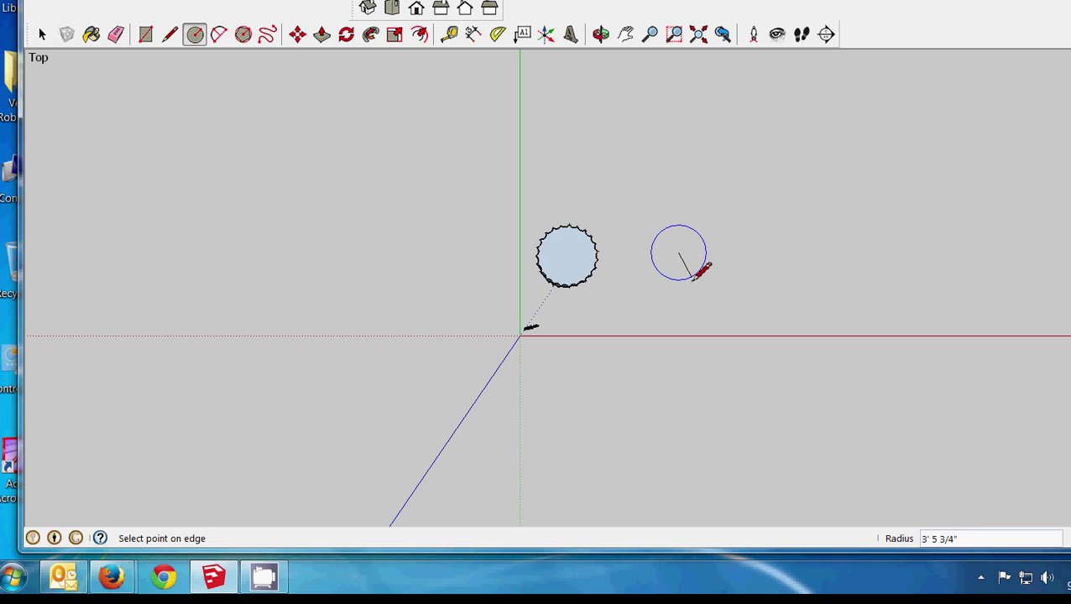
left_click(694, 279)
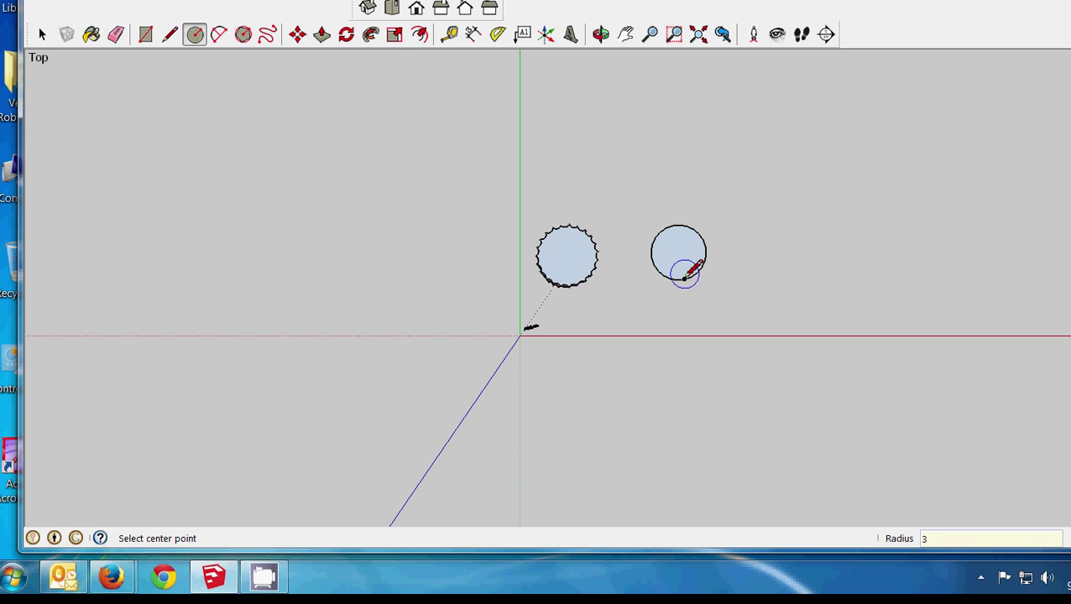
key("Return")
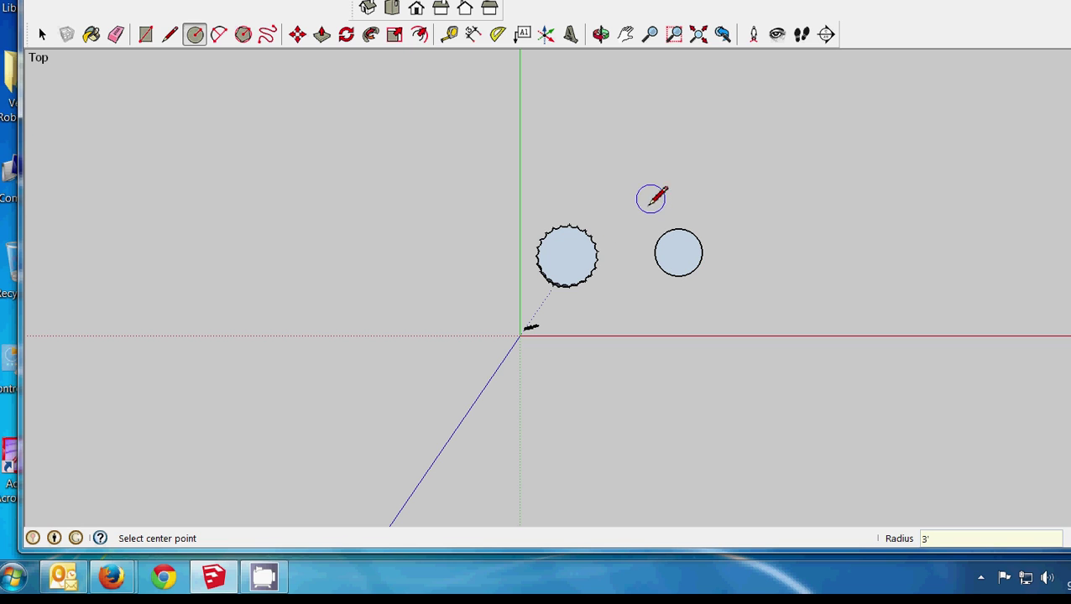
- Draw a 5' vertical line along the blue axis, starting at the centre of the circle
scroll(676, 210, "up", 5)
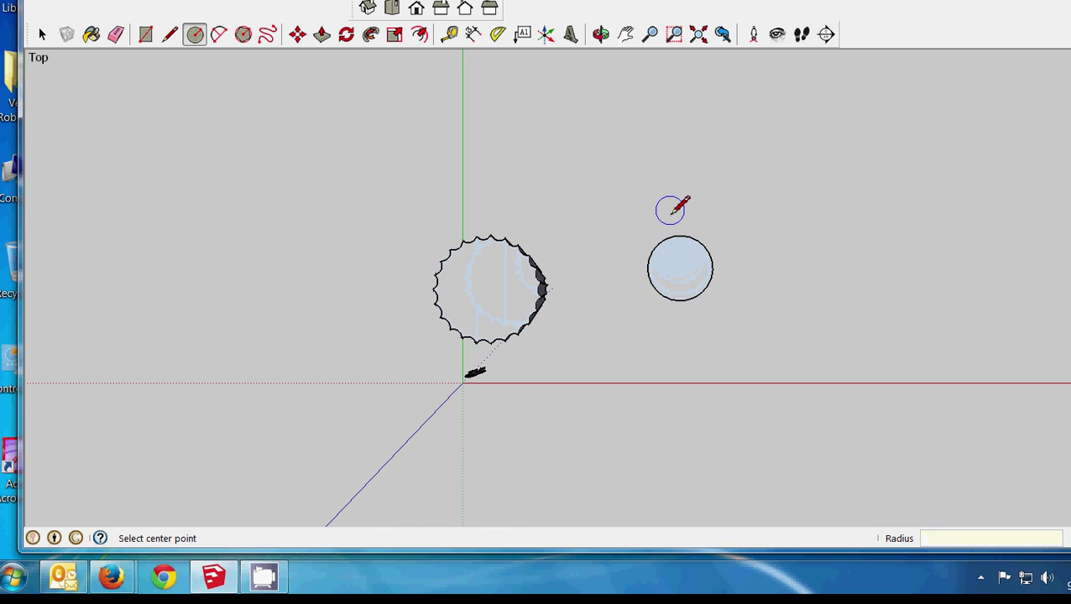
scroll(674, 209, "up", 2)
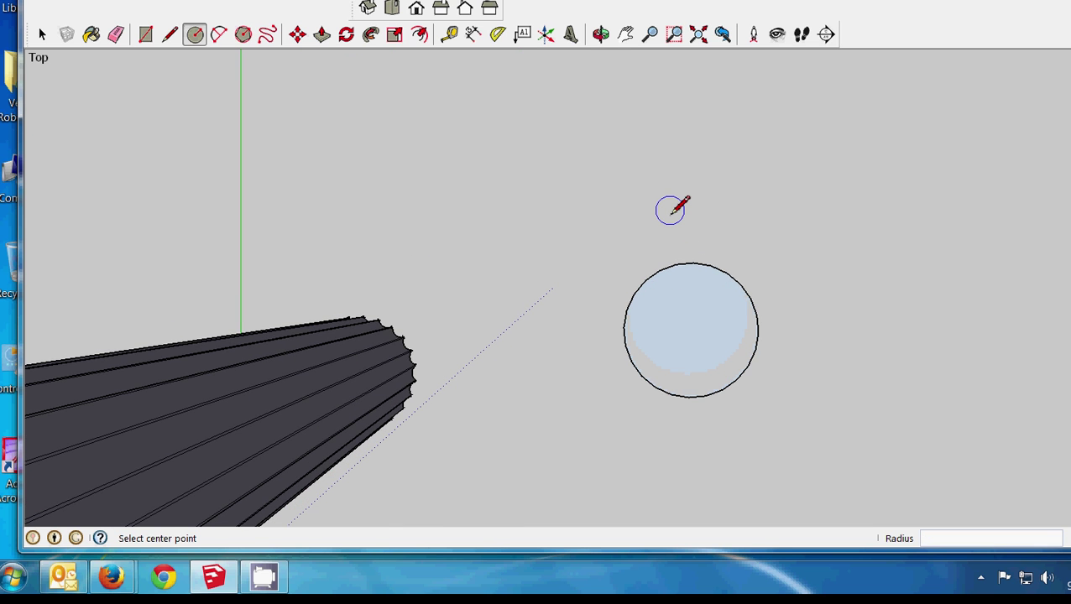
left_click(626, 34)
left_click_drag(730, 242, 620, 194)
scroll(626, 210, "up", 4)
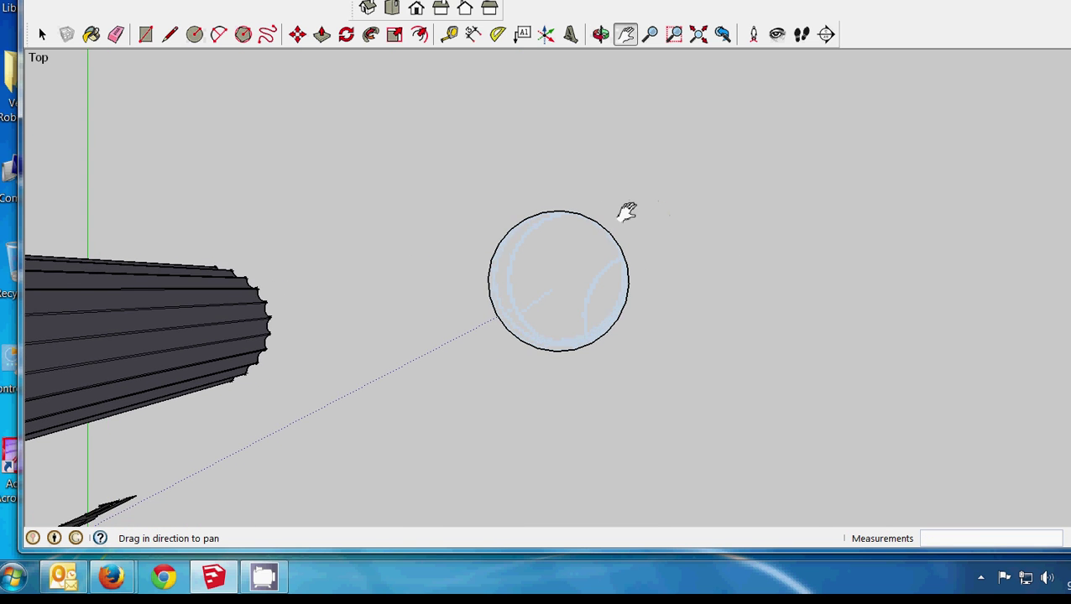
scroll(628, 212, "up", 2)
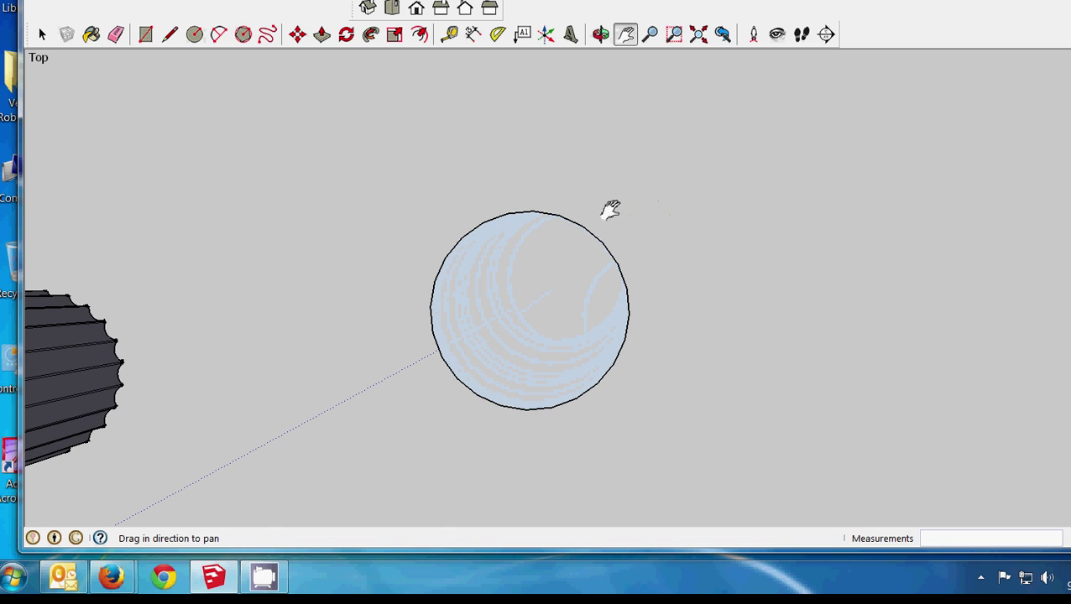
scroll(564, 174, "up", 2)
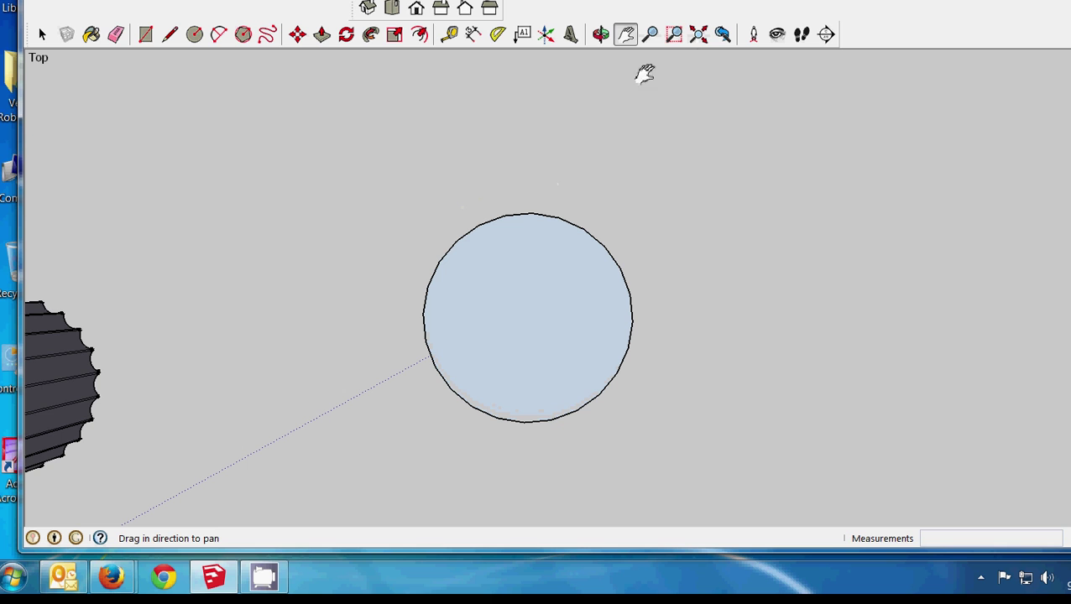
left_click(601, 36)
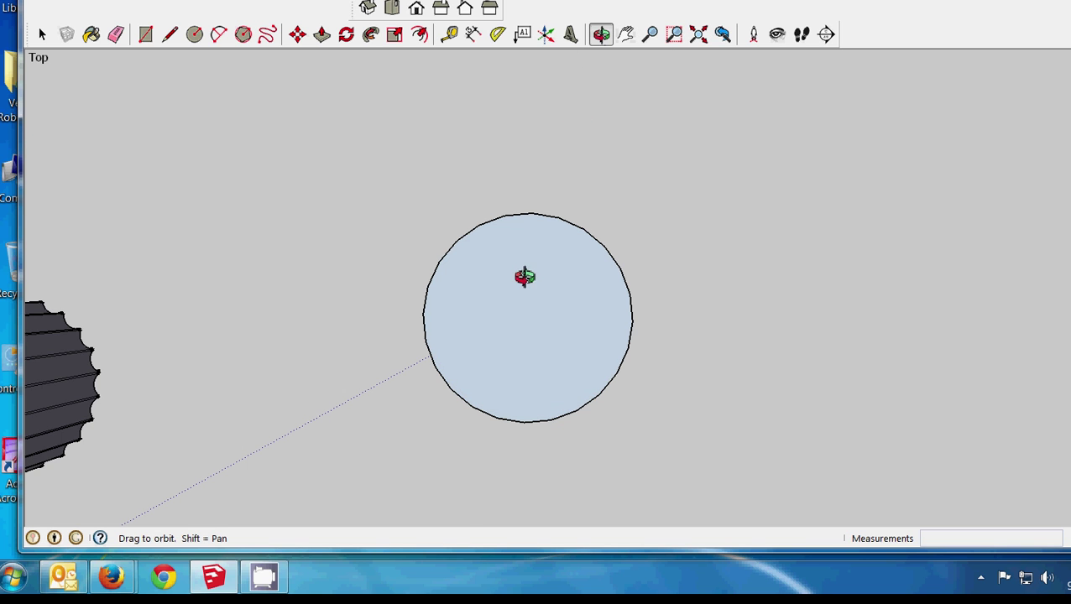
left_click_drag(522, 275, 493, 310)
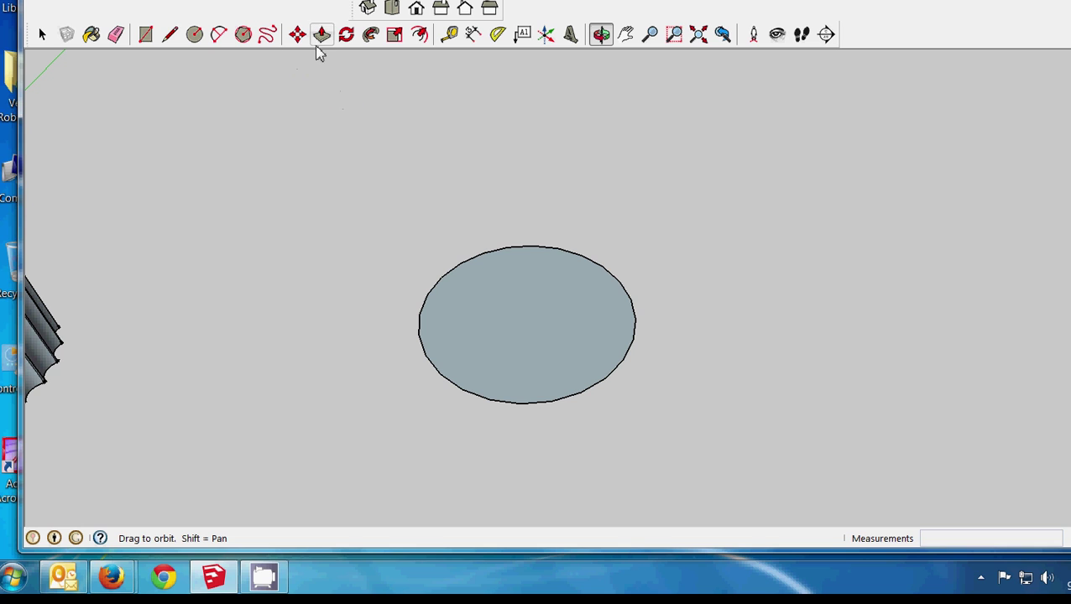
left_click(171, 34)
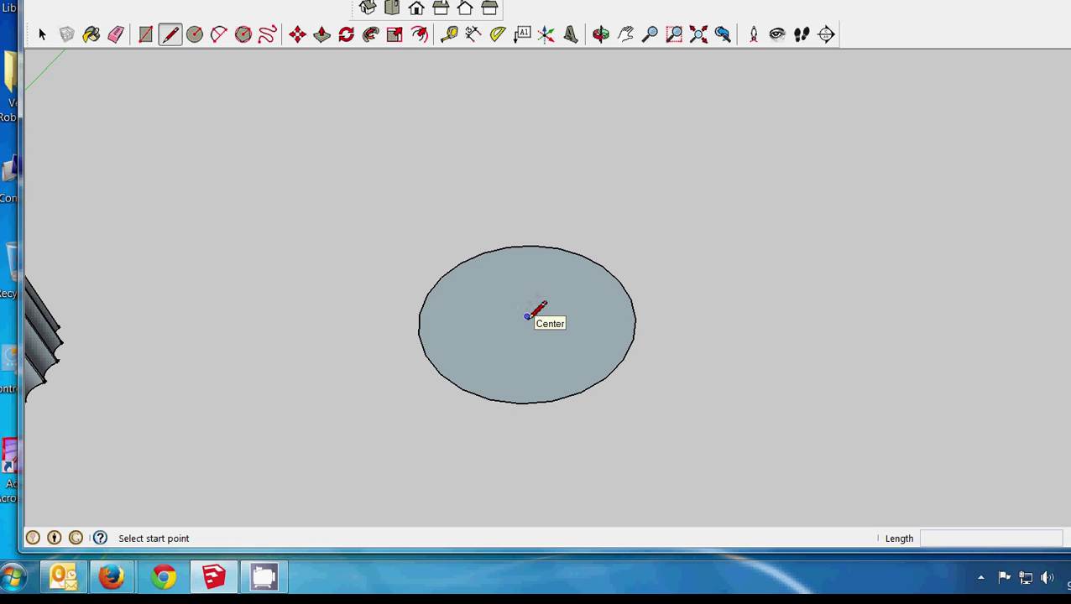
left_click(527, 316)
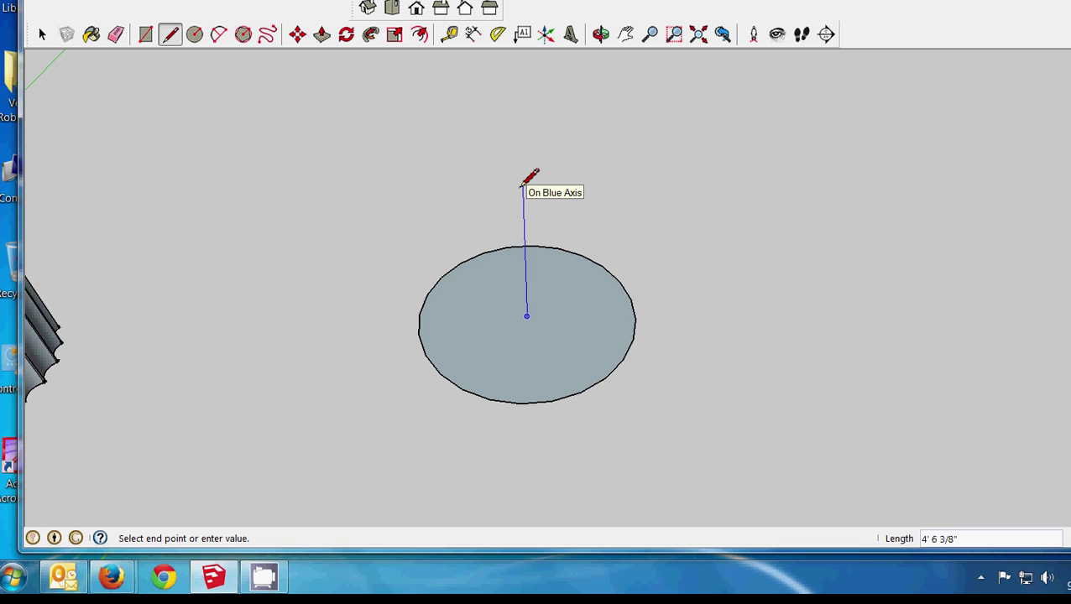
left_click(522, 180)
key("Escape")
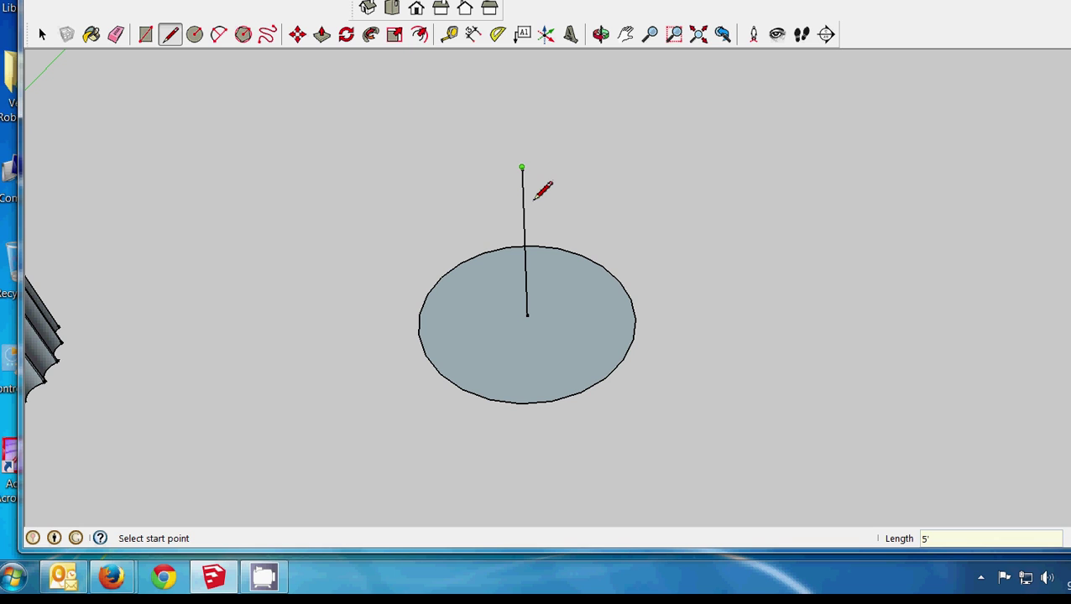
left_click(522, 168)
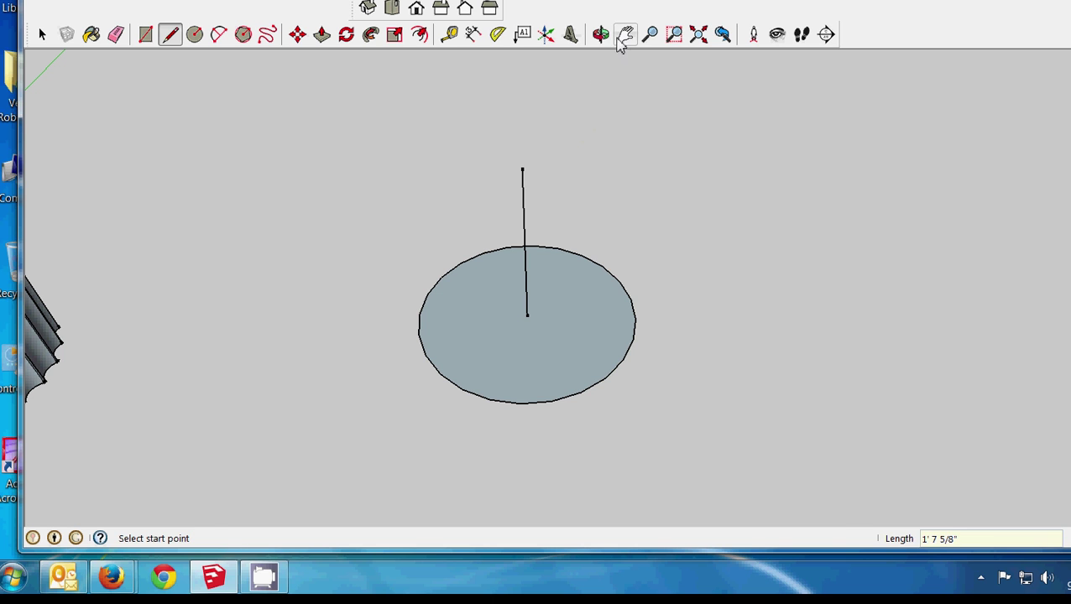
- Draw lines from the top of the vertical line to an endpoint on the circle's edge and back to its centre, closing a triangular face
left_click(601, 33)
left_click_drag(582, 212, 552, 125)
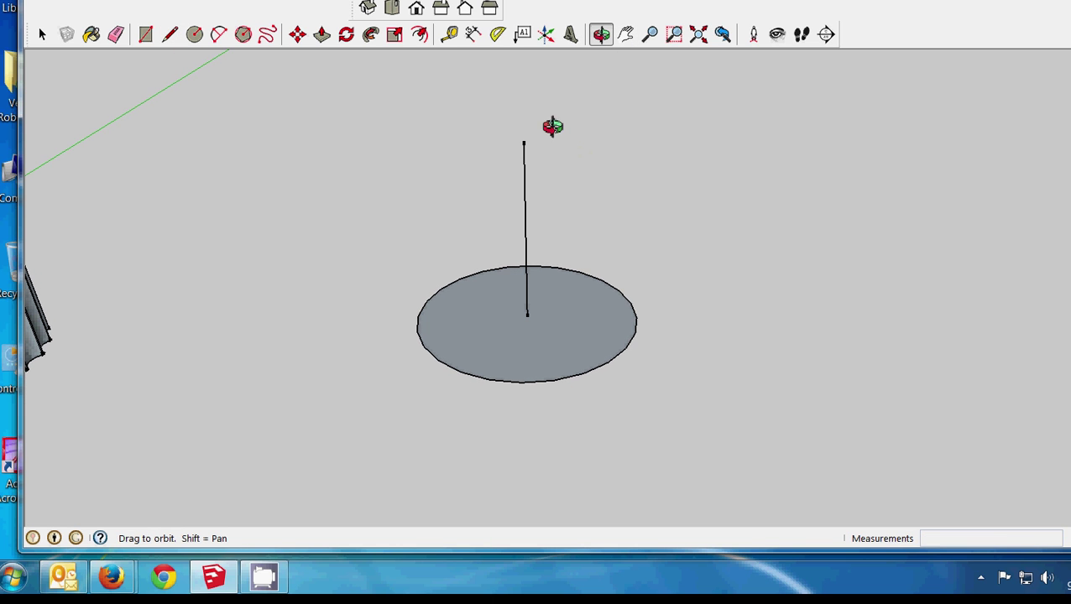
left_click(170, 33)
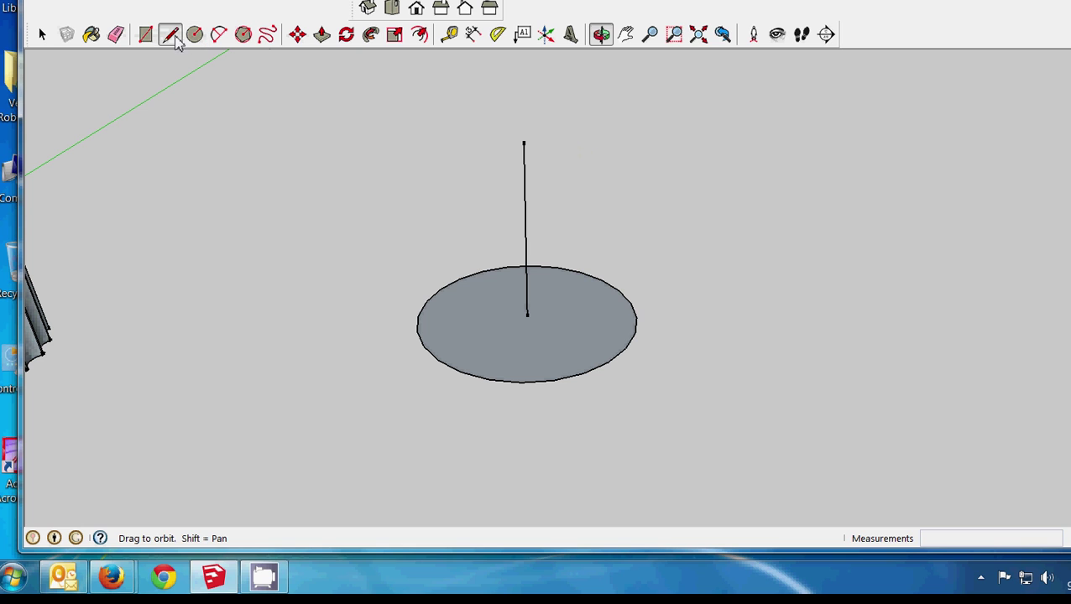
left_click(524, 141)
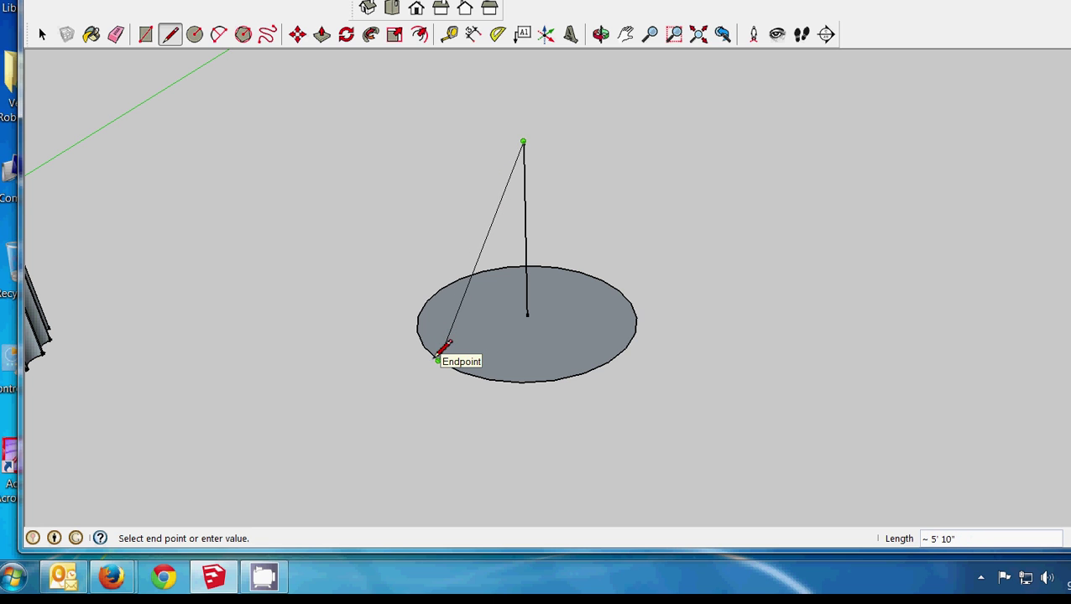
left_click(437, 361)
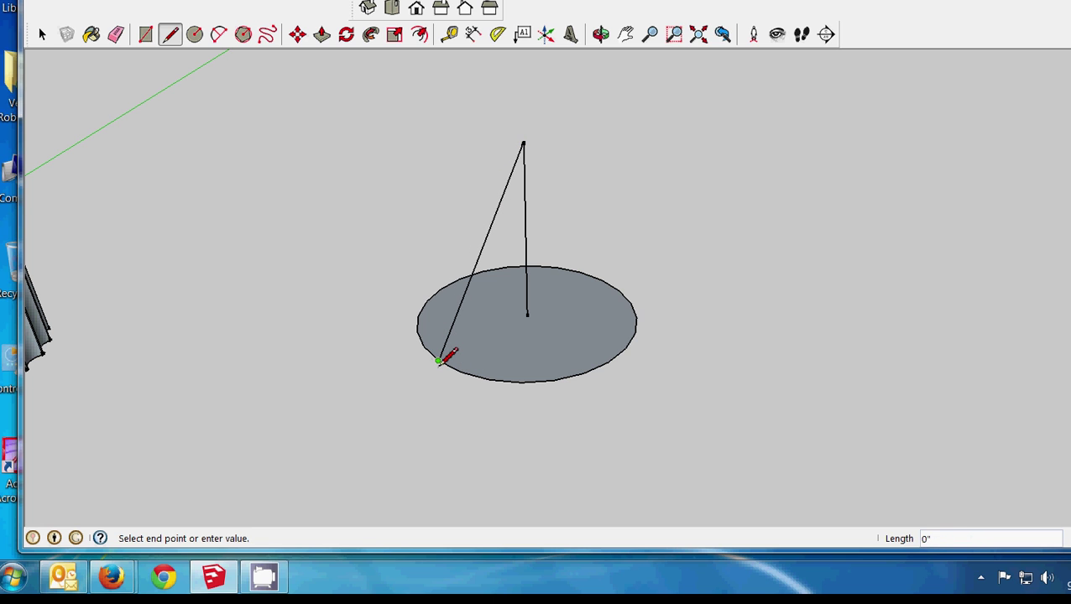
left_click(526, 317)
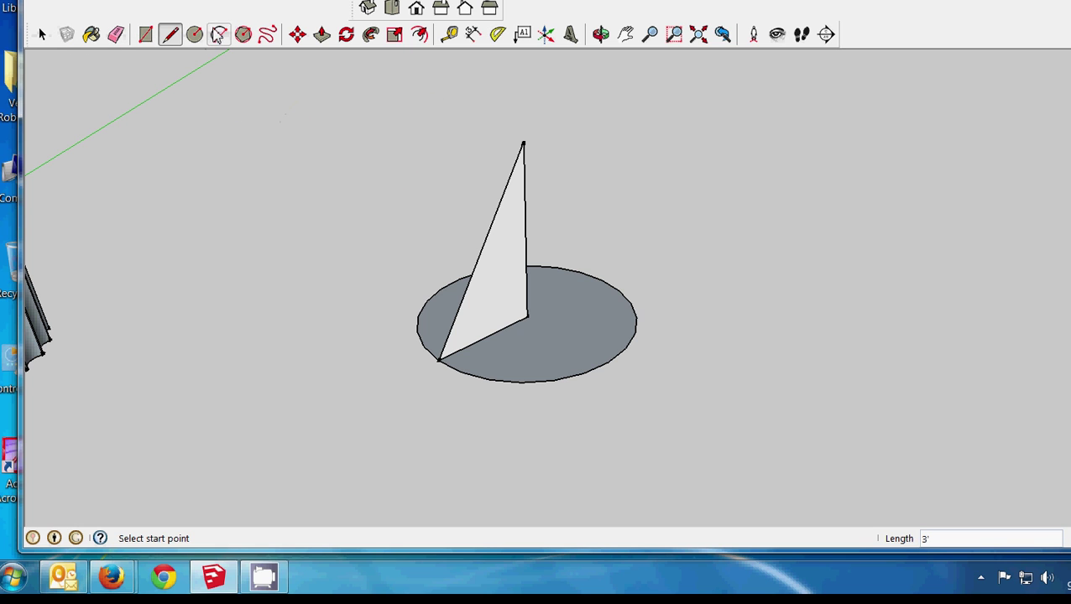
- Sweep the triangular face around the circle's edge with Follow Me to form a cone
left_click(46, 35)
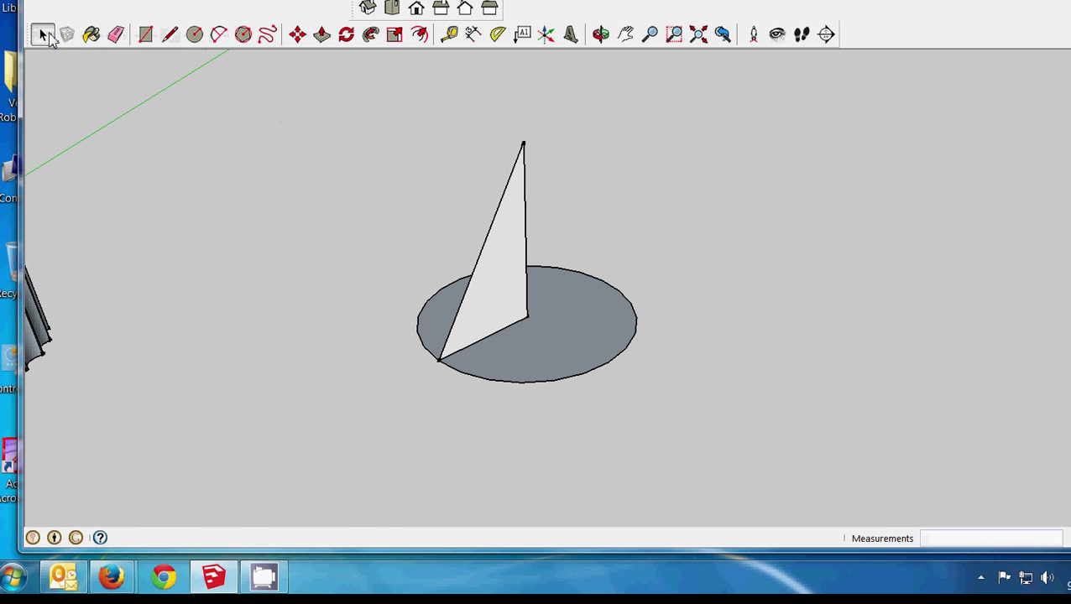
left_click(534, 382)
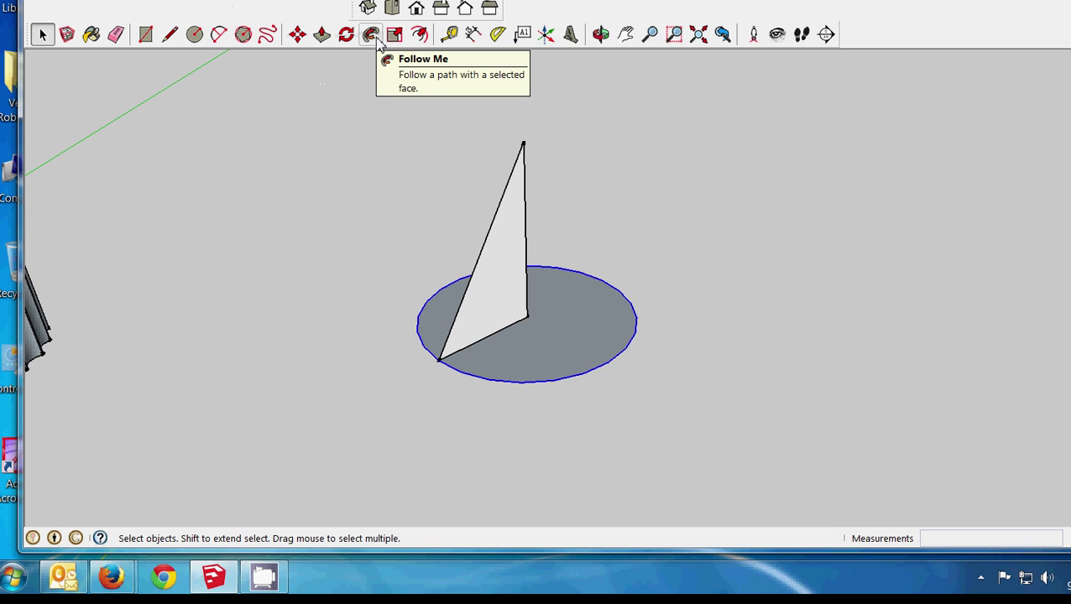
left_click(227, 3)
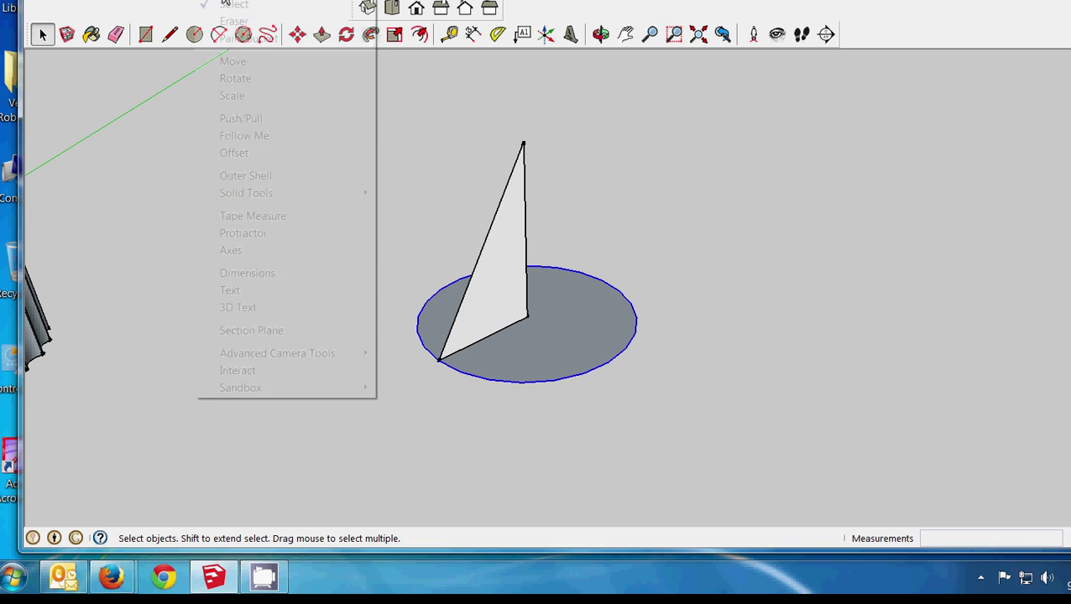
left_click(245, 136)
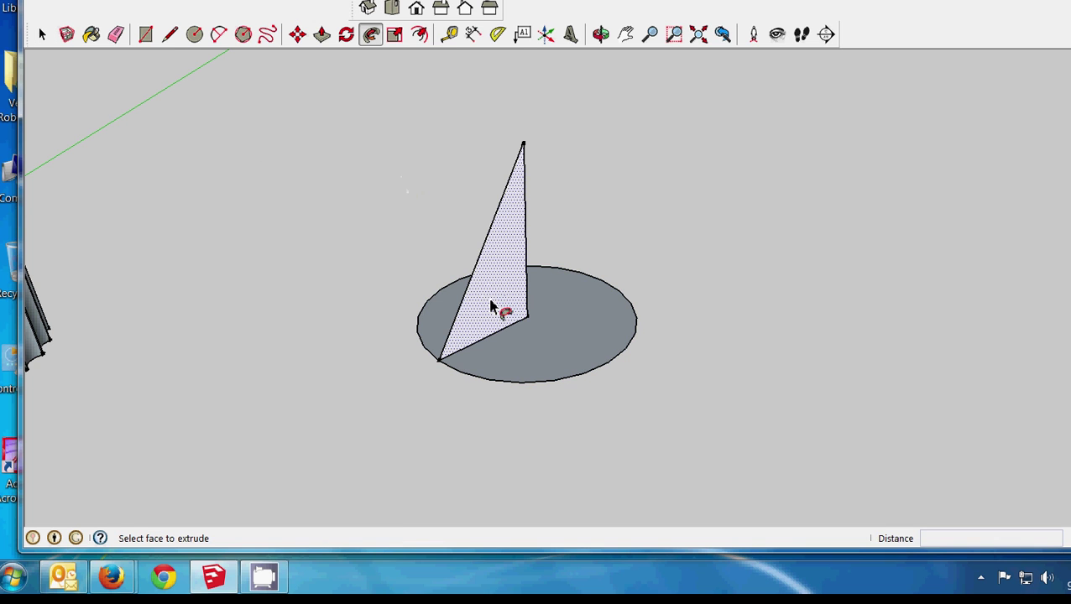
left_click_drag(493, 310, 487, 315, "alt")
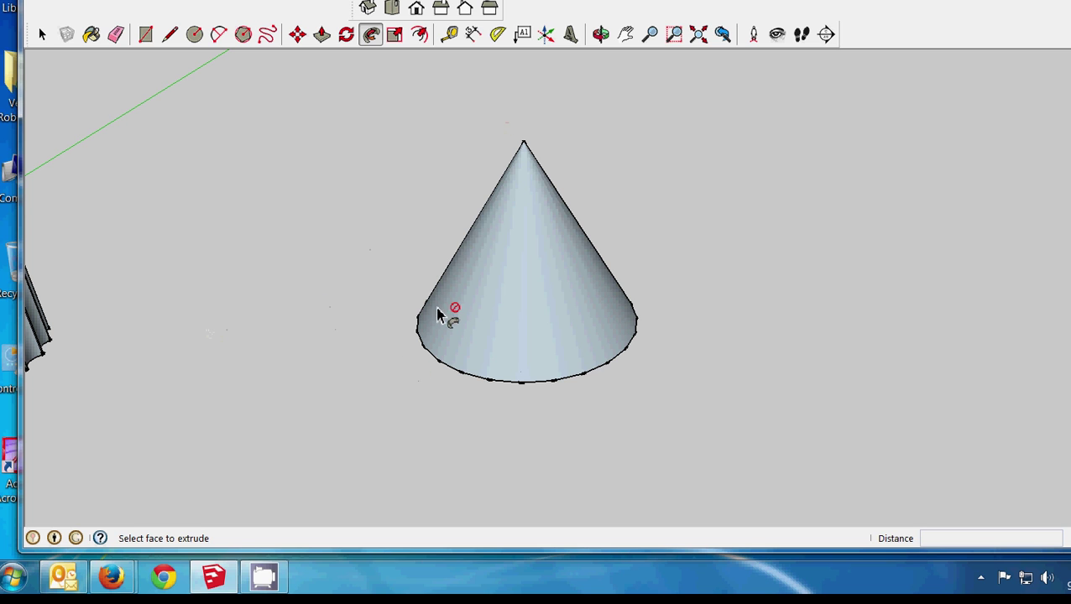
- Undo the Follow Me extrusion of the triangular face
left_click(91, 2)
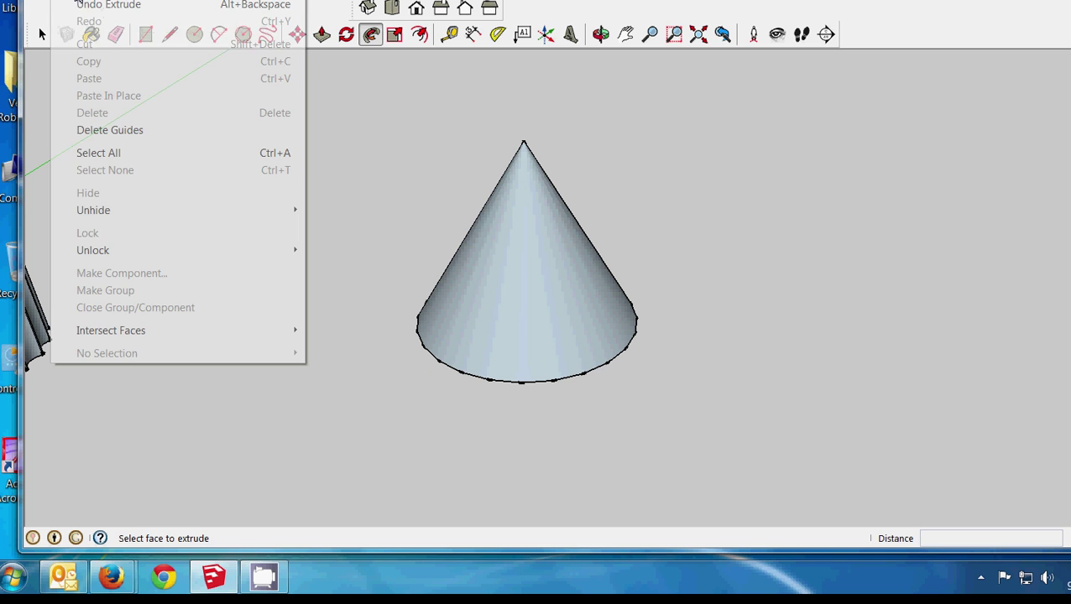
left_click(81, 4)
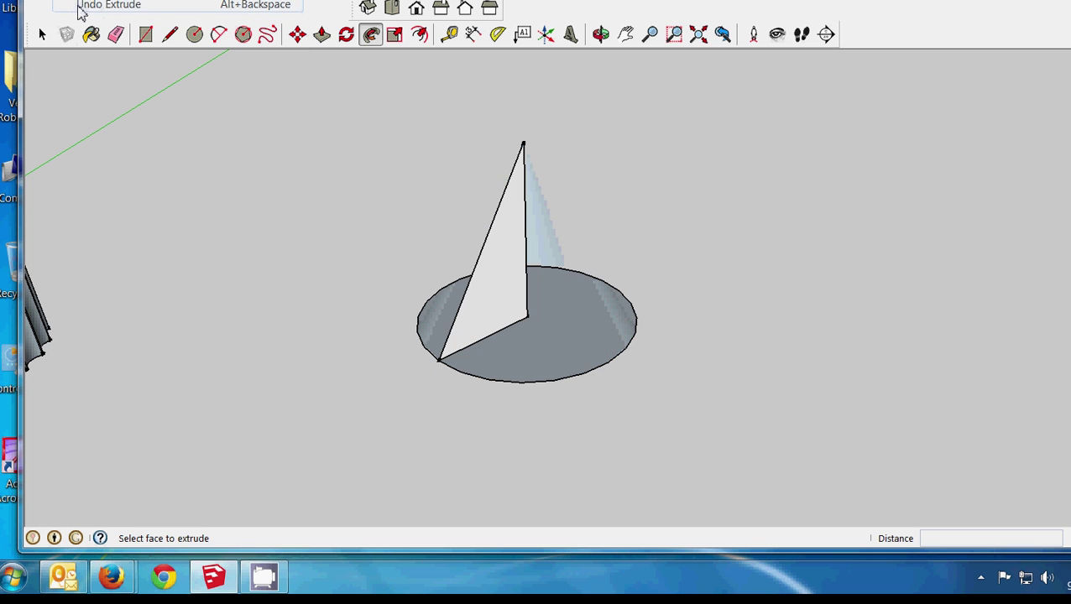
left_click(601, 33)
left_click_drag(616, 179, 526, 146)
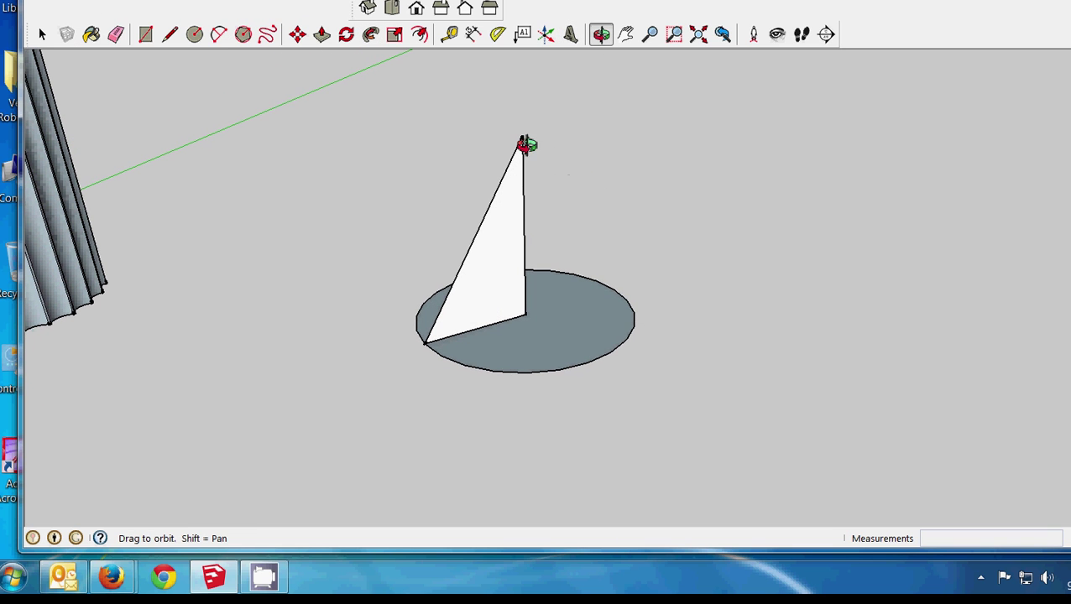
left_click(170, 34)
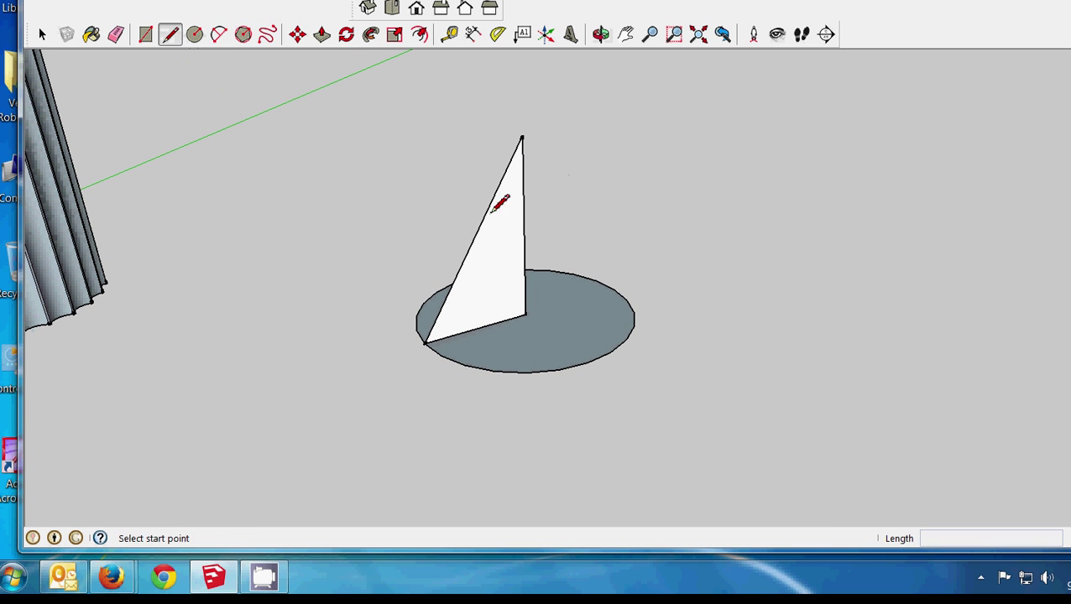
left_click(523, 262)
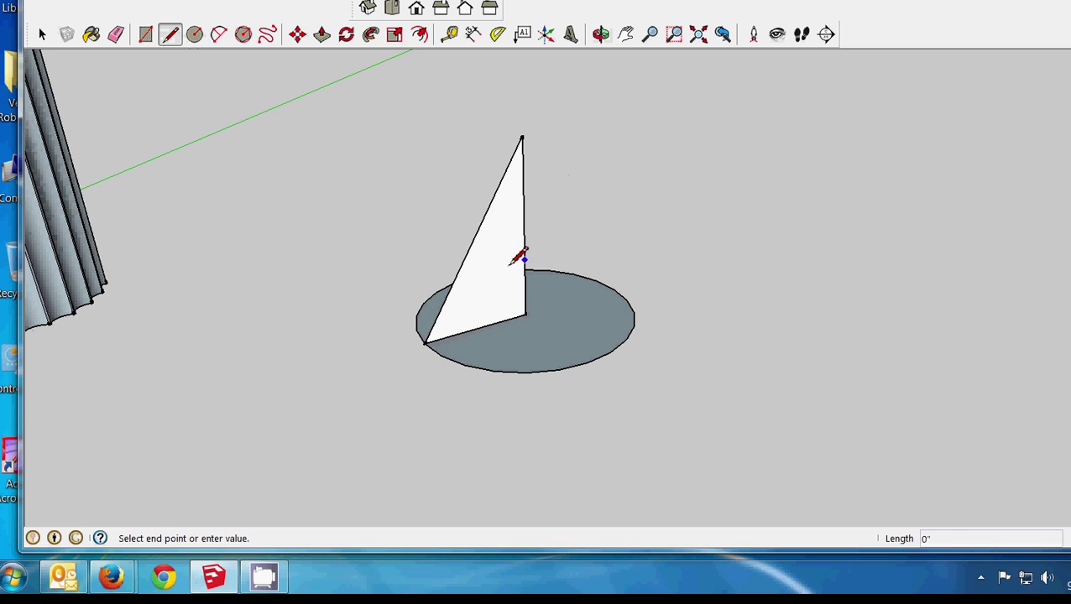
left_click(455, 277)
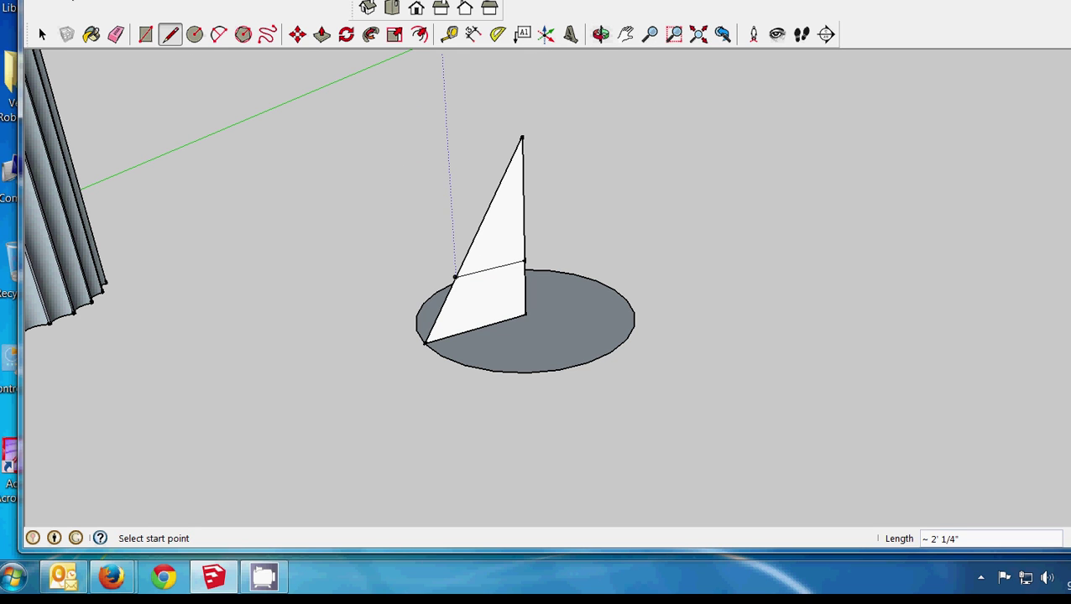
left_click(70, 2)
left_click(88, 7)
- Draw a horizontal line about 1' 11" long across the triangular face, from its vertical edge to its sloped edge
left_click(601, 34)
left_click_drag(579, 101, 493, 165)
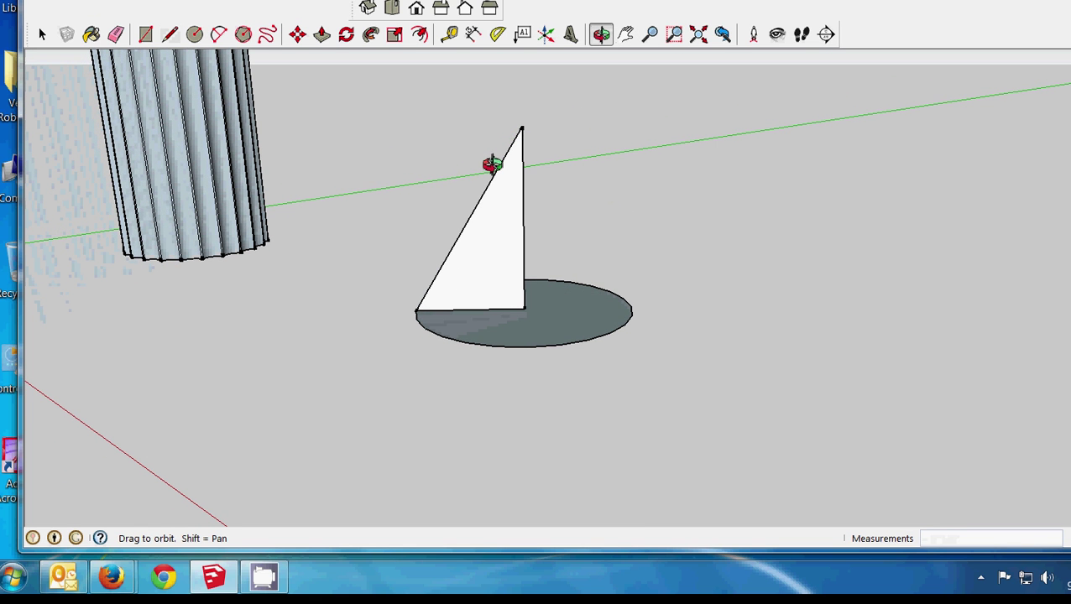
left_click(170, 33)
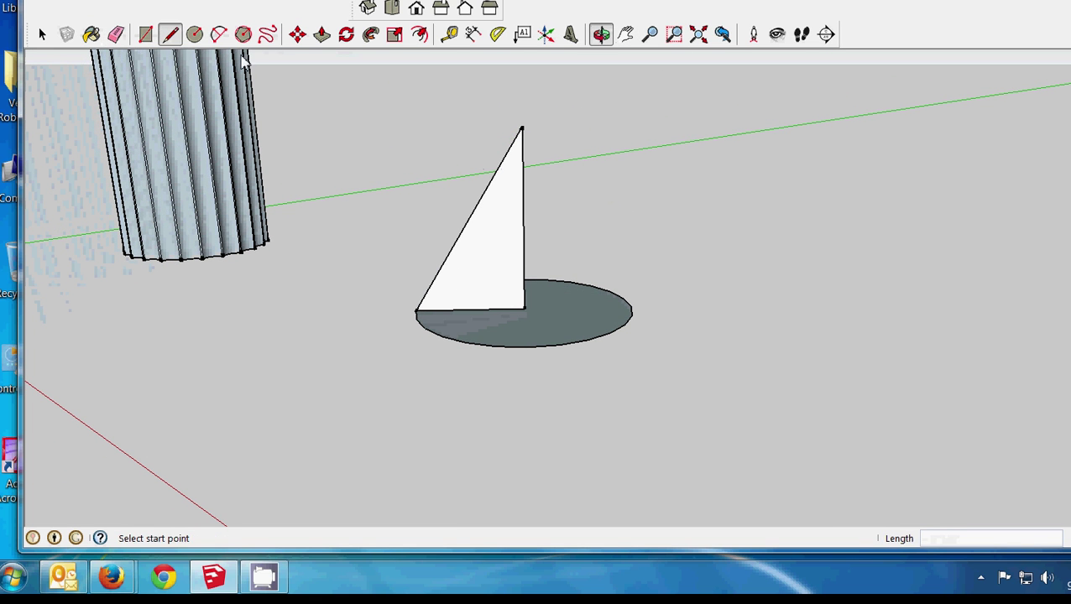
left_click(523, 246)
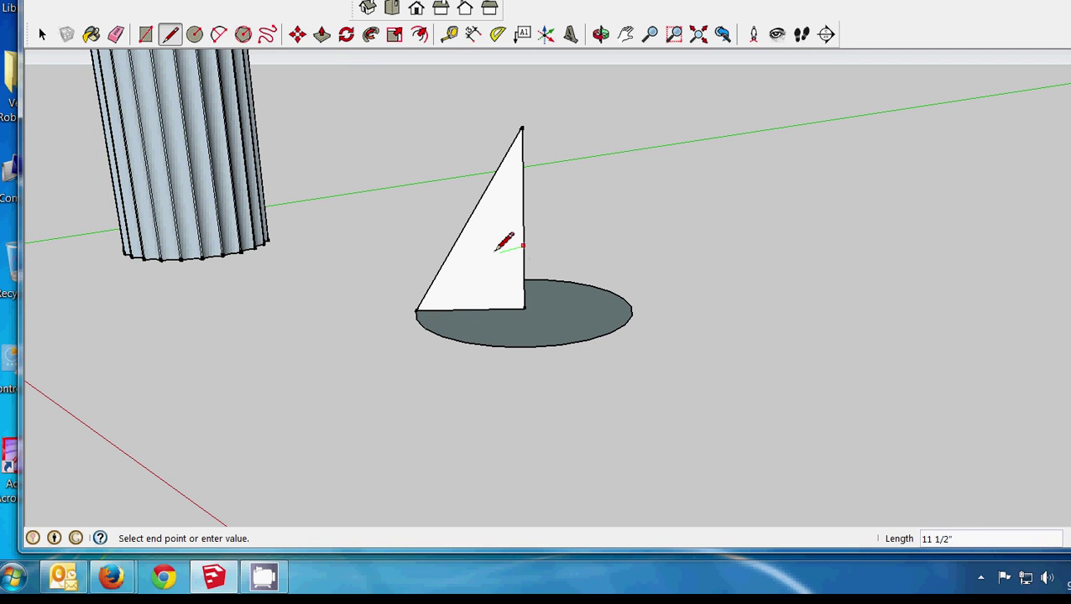
left_click(453, 246)
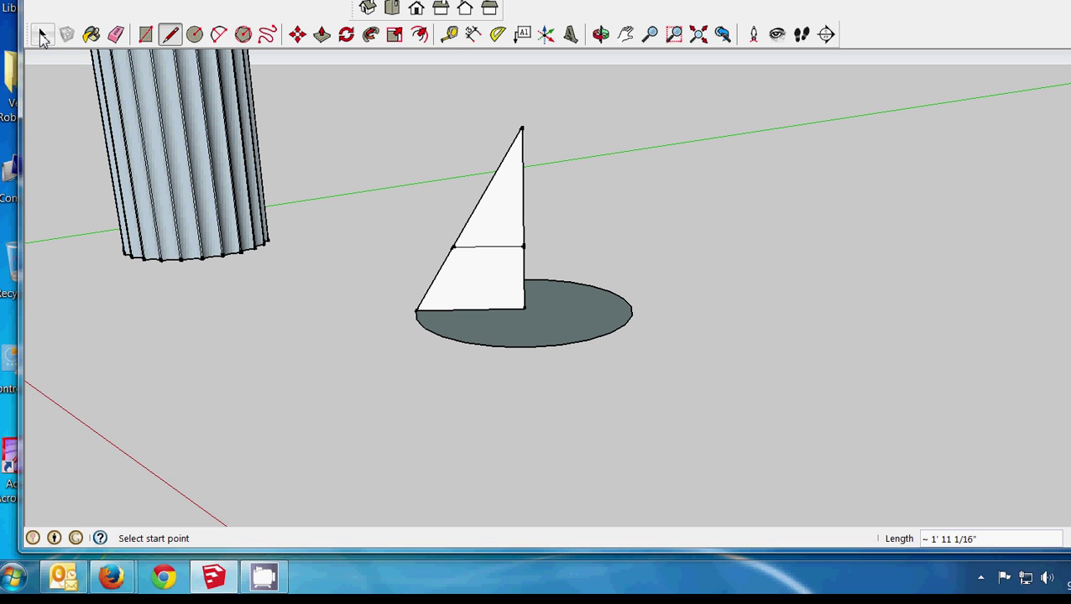
- Delete the triangle's upper face along with the sloped and vertical edges above the dividing line
left_click(43, 34)
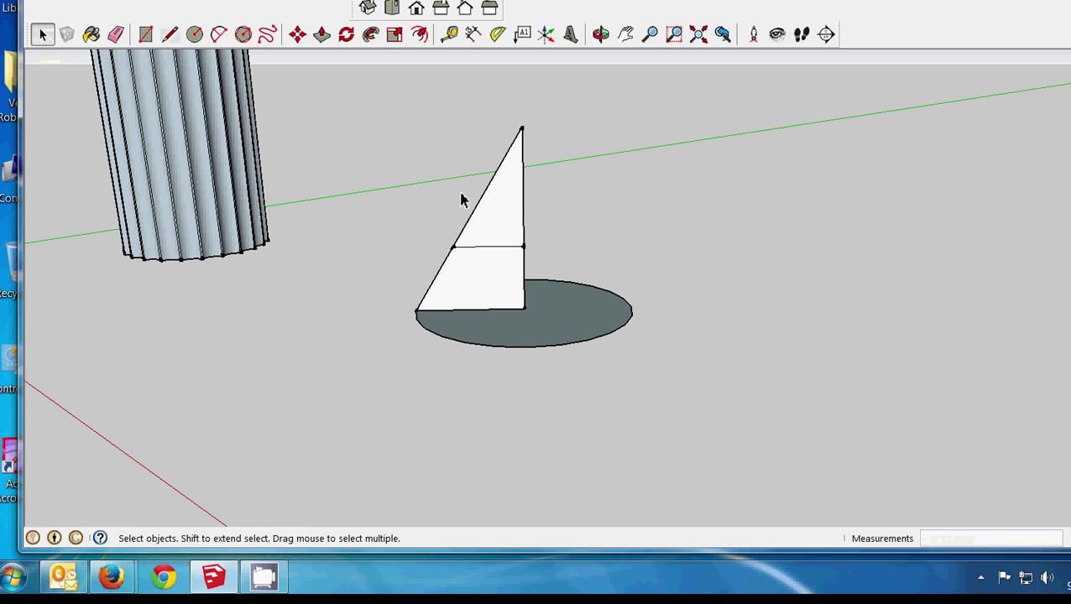
left_click(504, 220)
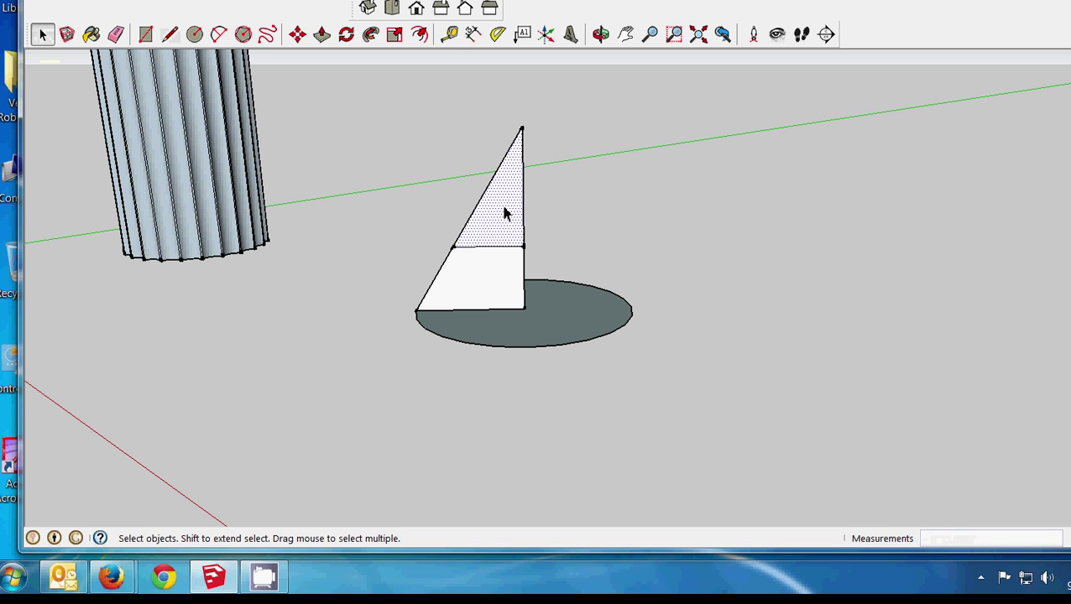
key("Delete")
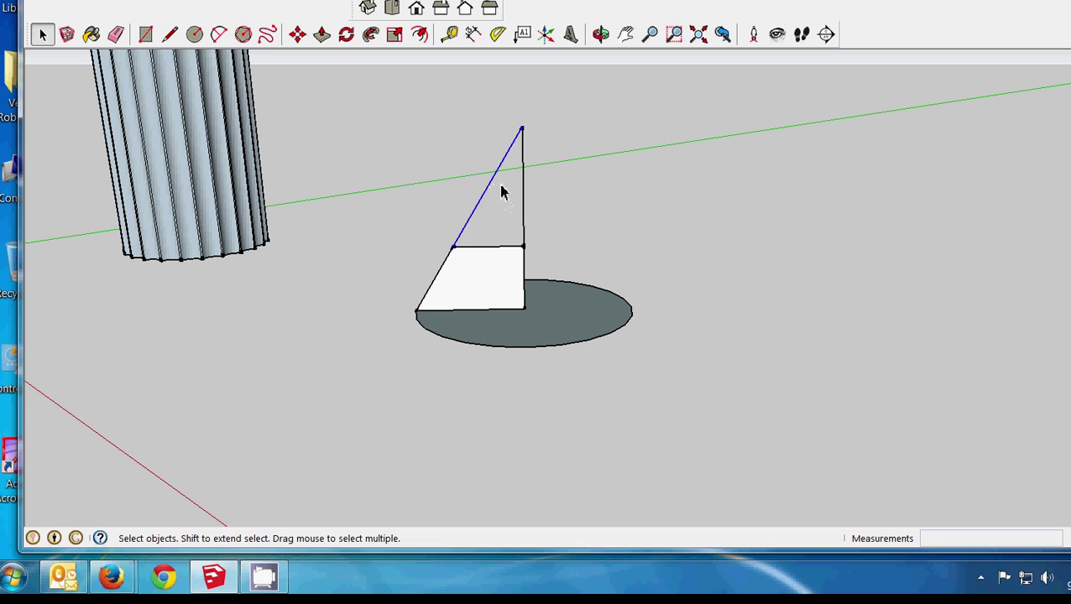
key("Delete")
left_click(523, 190)
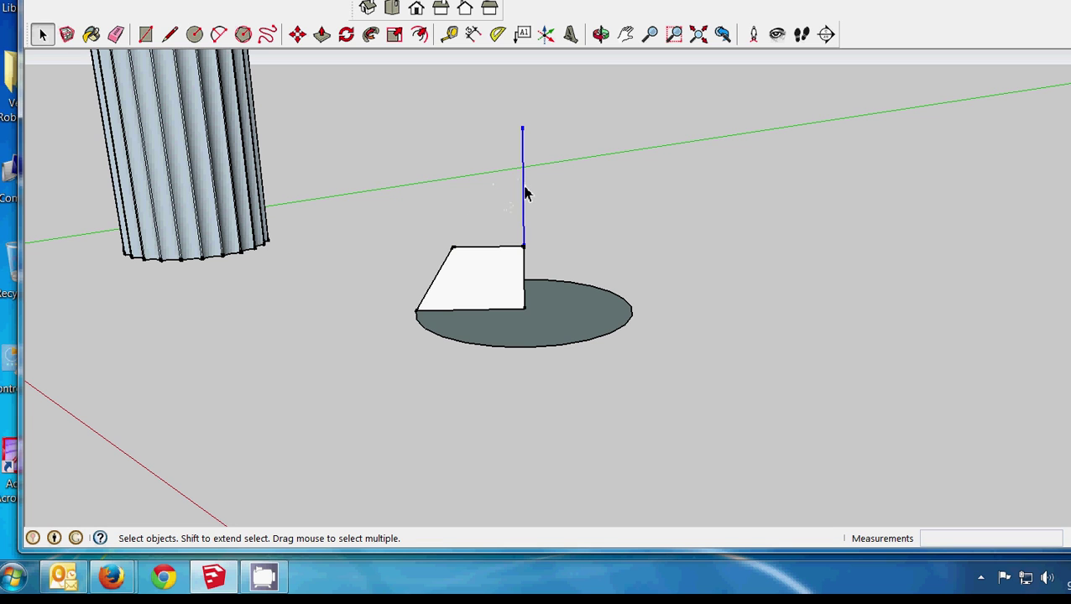
key("Delete")
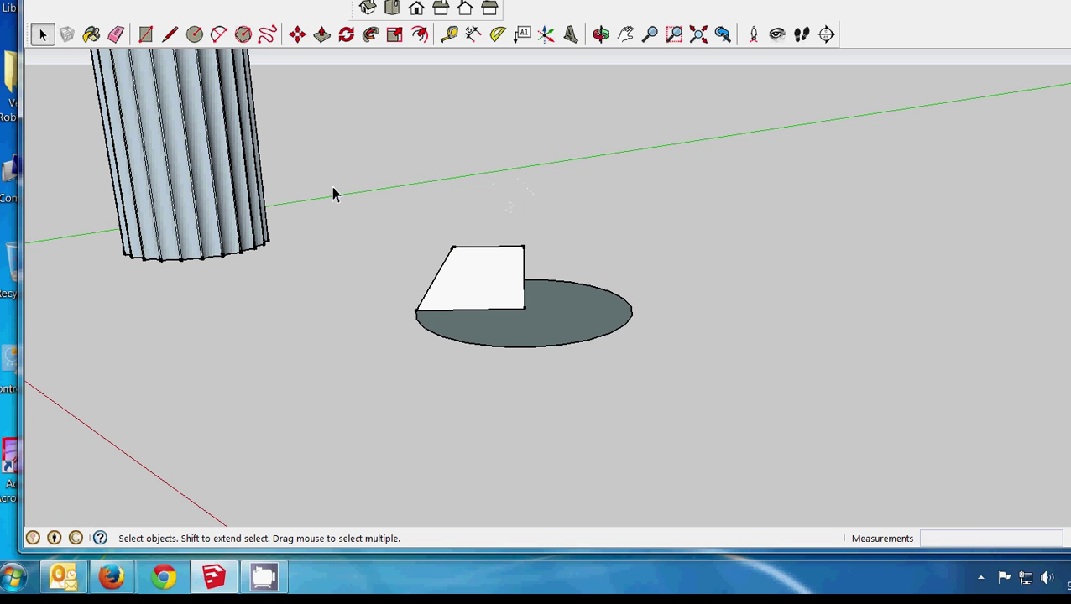
- Sweep the remaining trapezoid face around the circle's edge with Follow Me to form a truncated cone
left_click(484, 347)
left_click(210, 1)
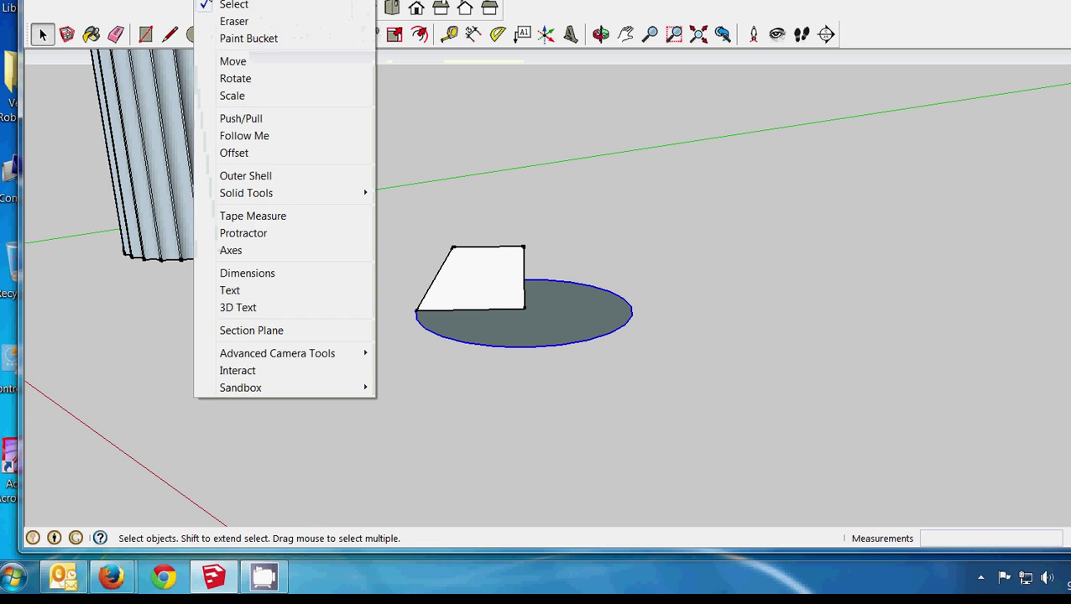
left_click(233, 139)
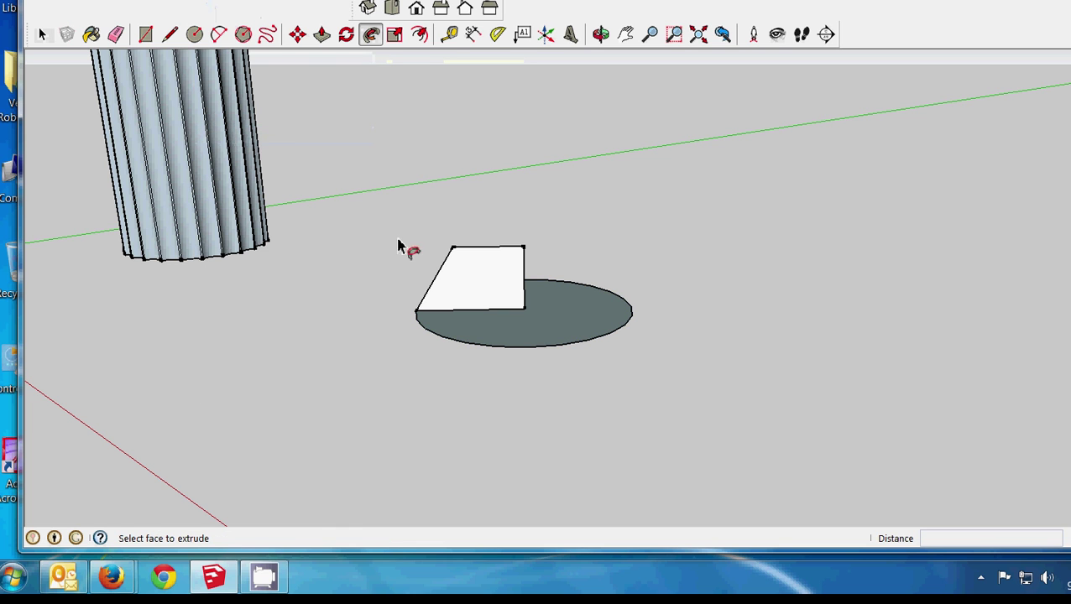
left_click(462, 275)
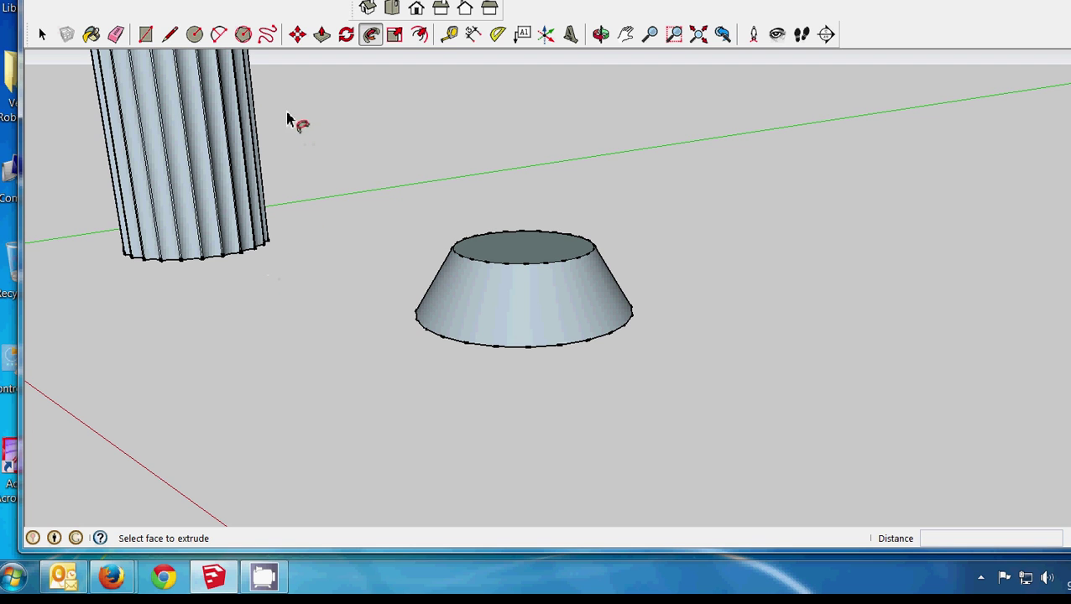
- Make the whole truncated cone a component named capital
left_click(42, 34)
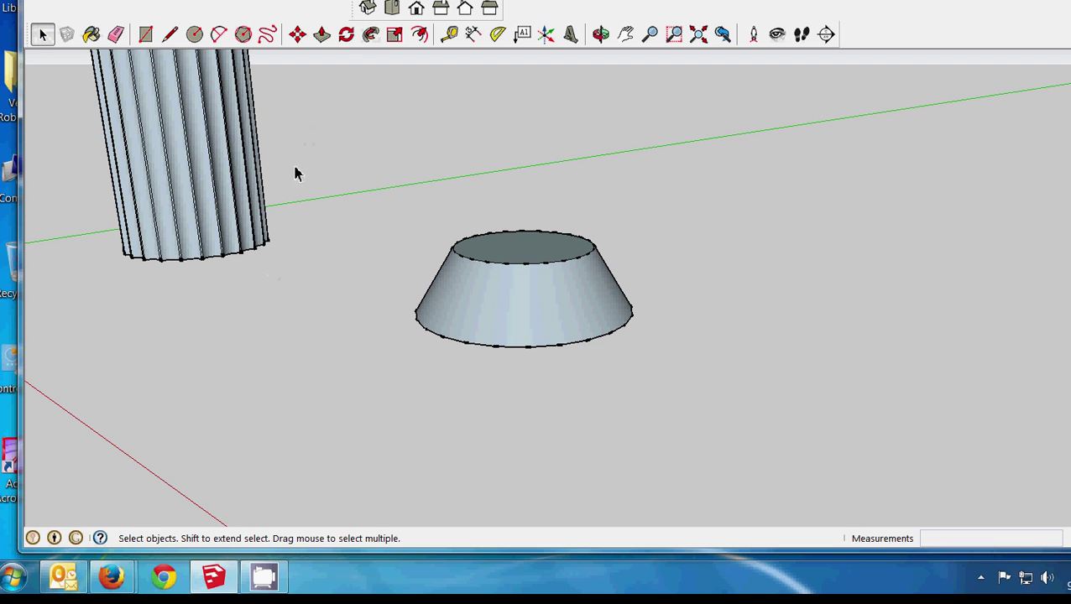
left_click_drag(391, 196, 705, 387)
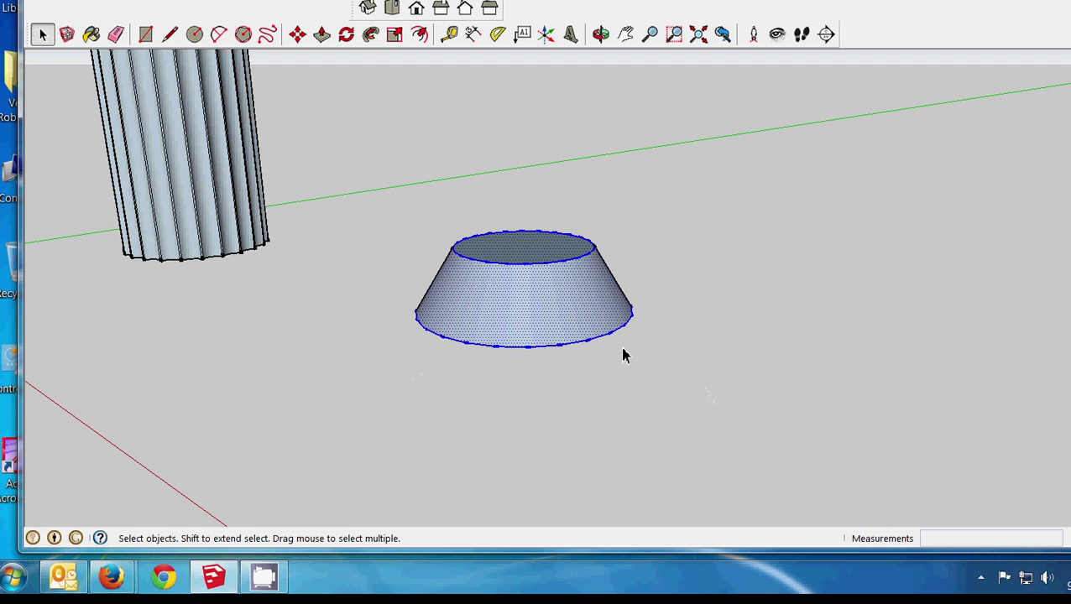
left_click(78, 5)
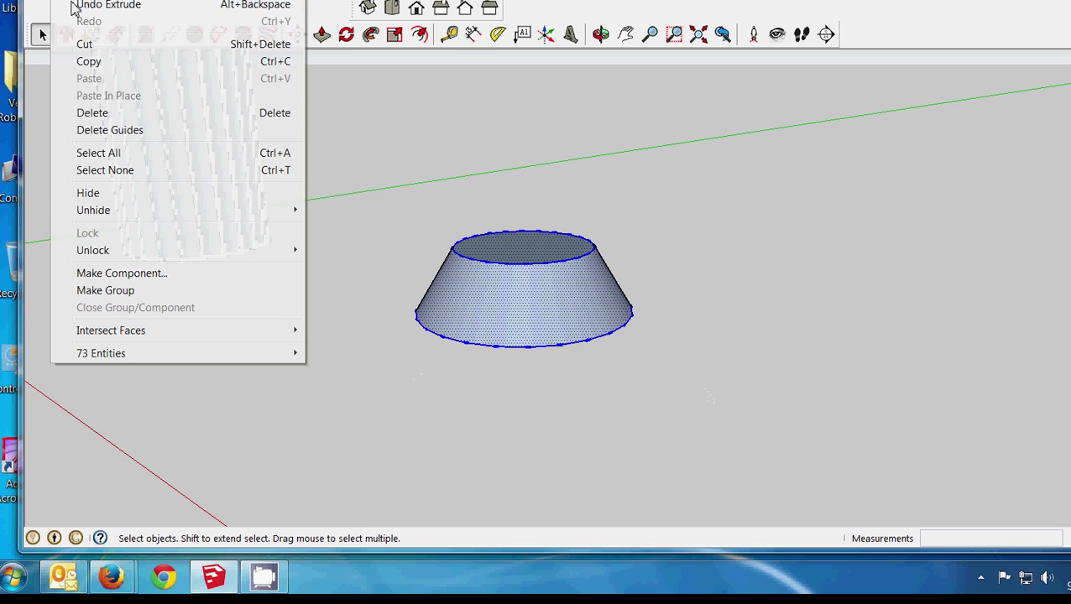
left_click(132, 278)
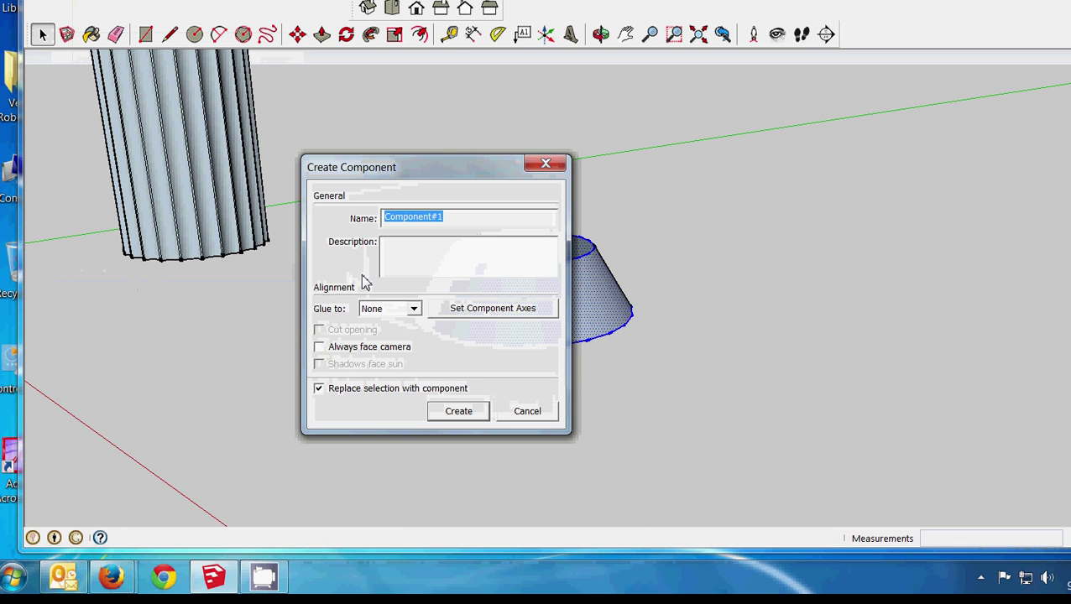
type("c")
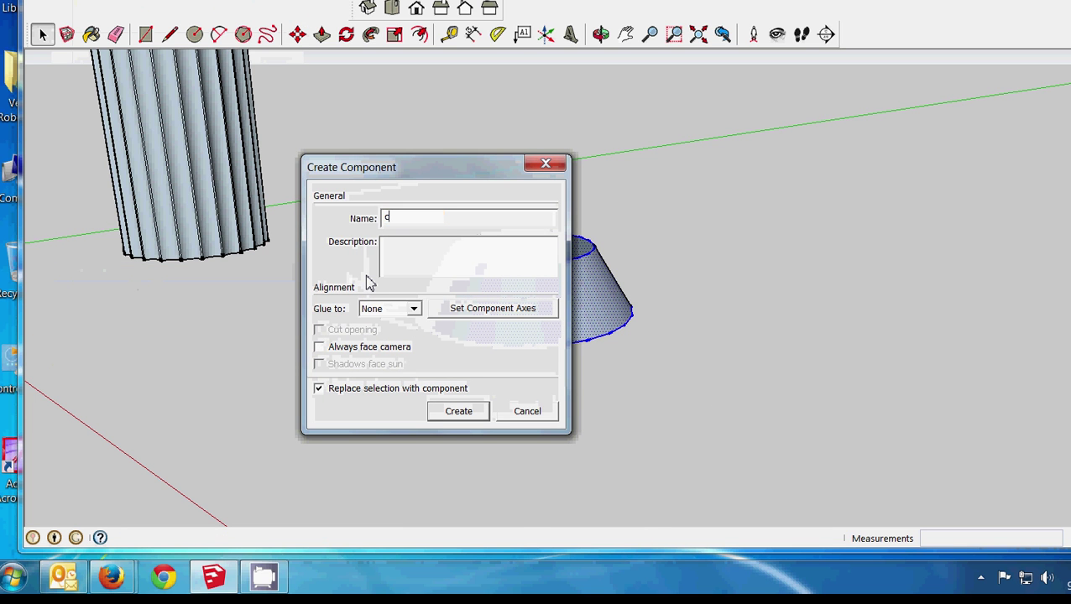
type("apital")
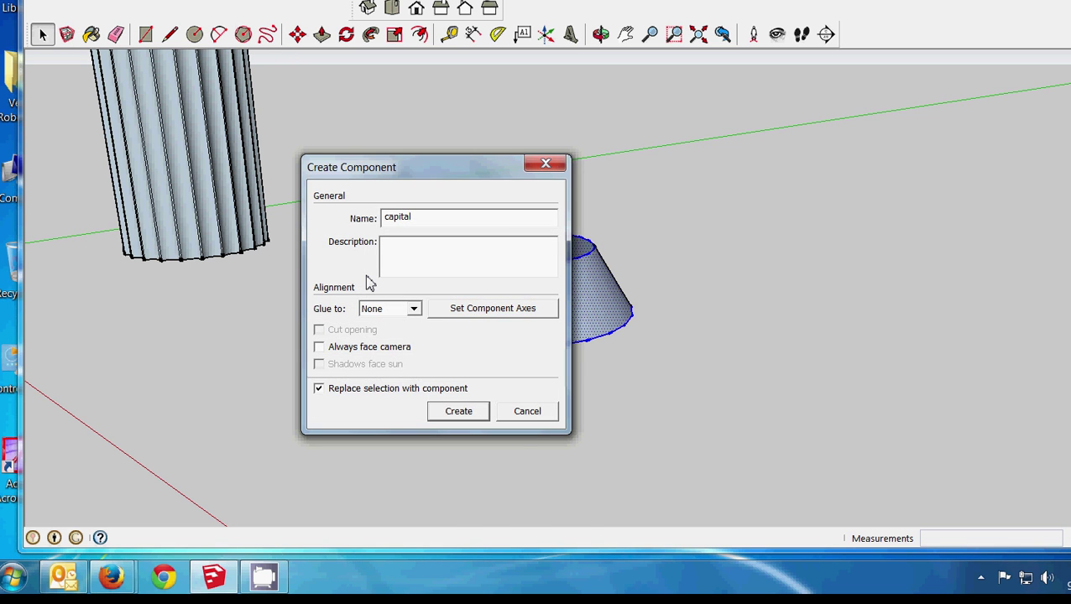
key("Return")
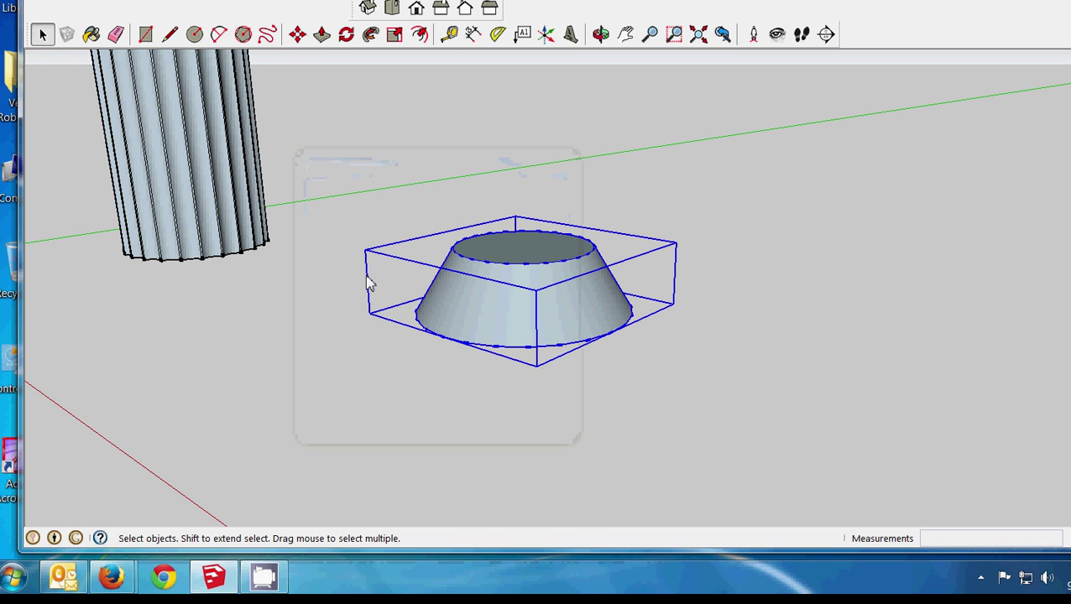
- Flip the capital component upside down along the component's blue axis, working from the front view
left_click(416, 9)
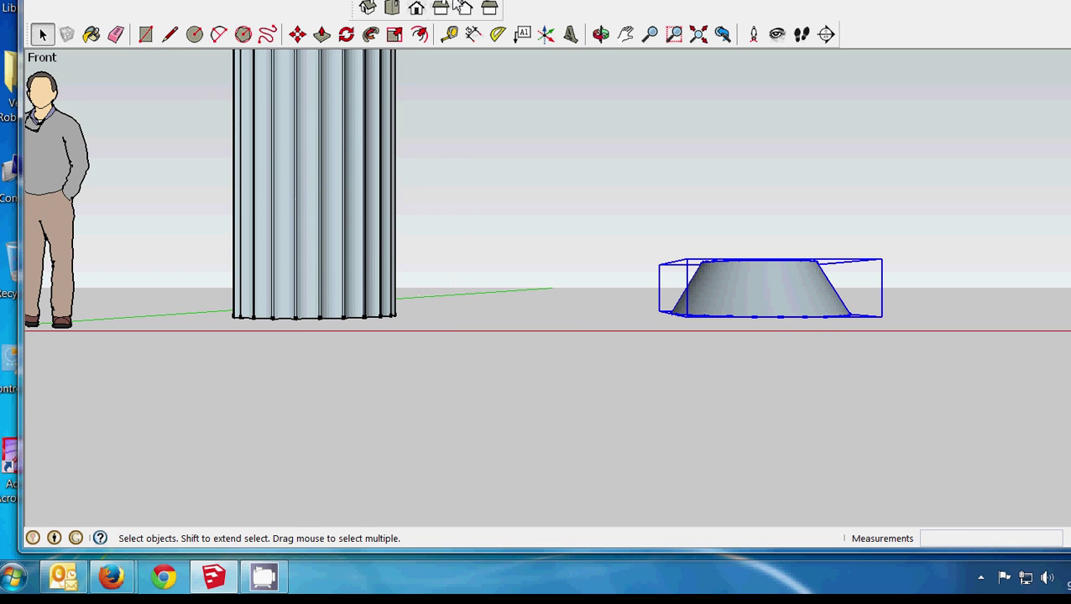
left_click(626, 34)
left_click_drag(641, 150, 538, 160)
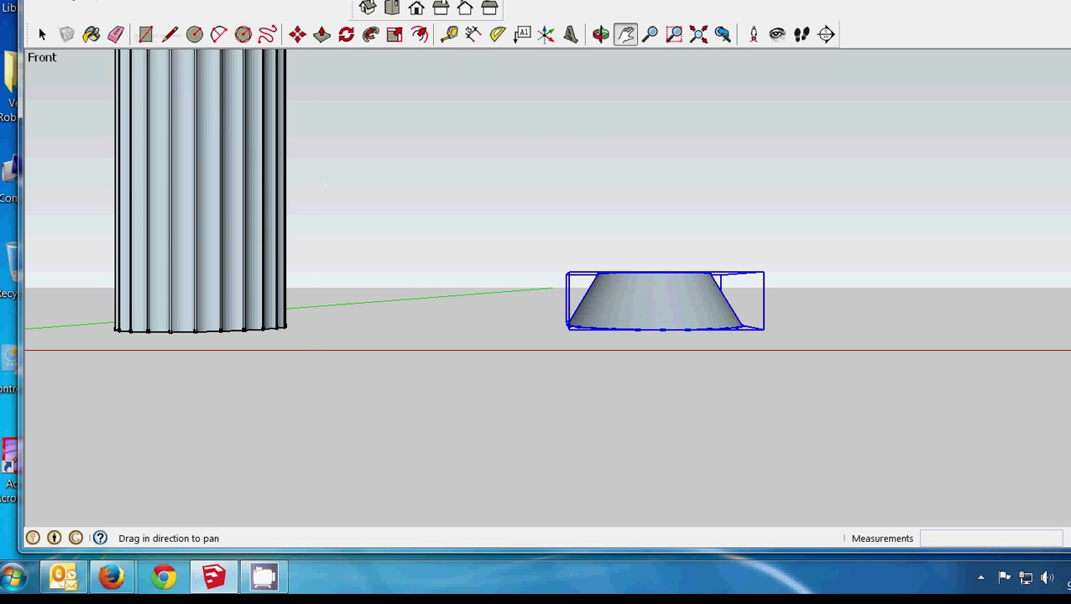
left_click(64, 1)
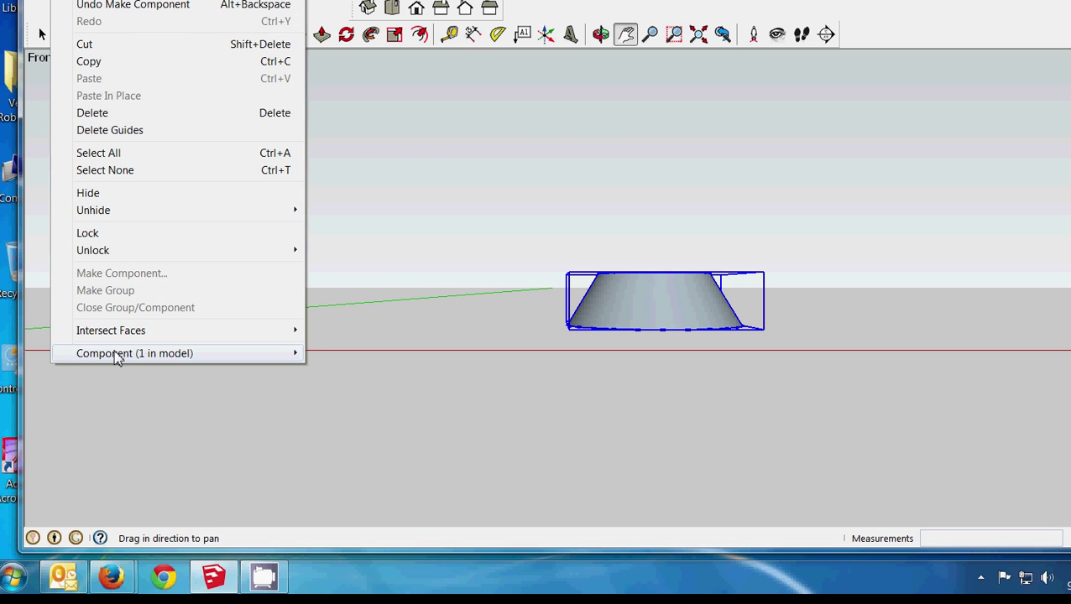
mouse_move(118, 358)
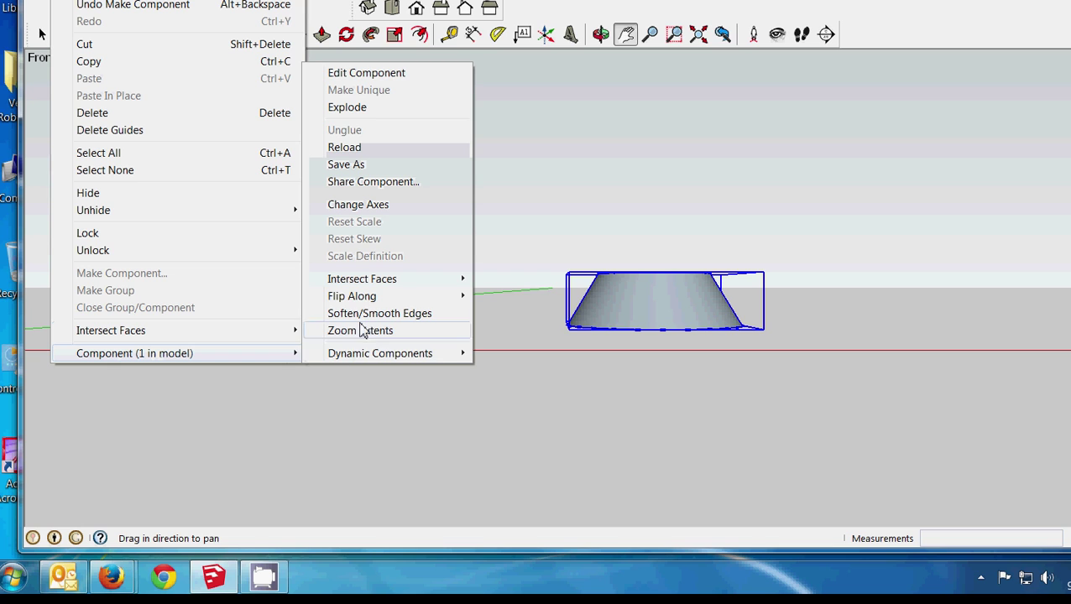
mouse_move(364, 300)
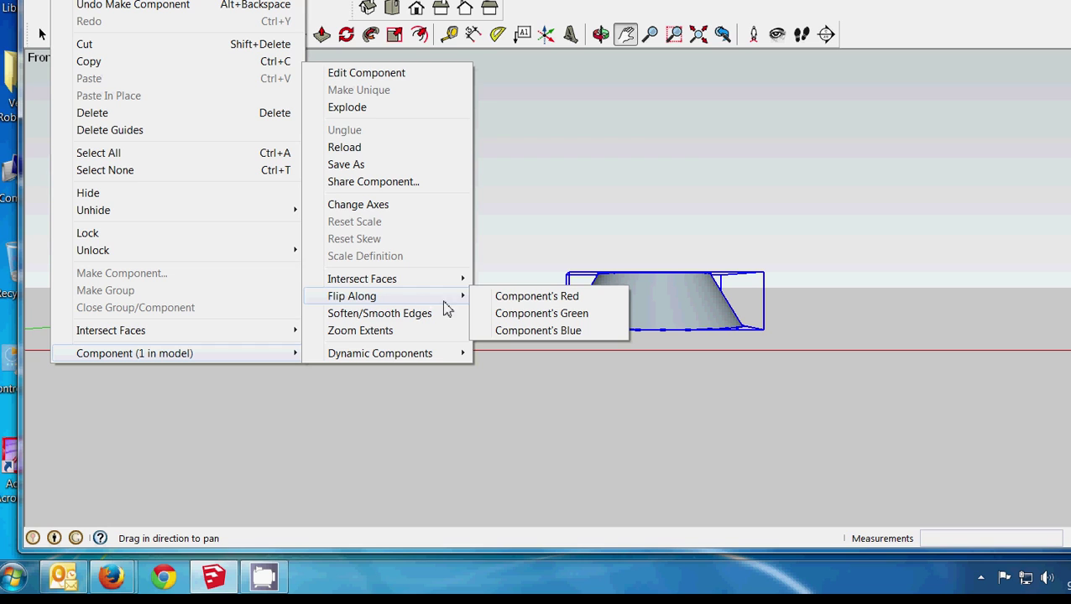
left_click(529, 332)
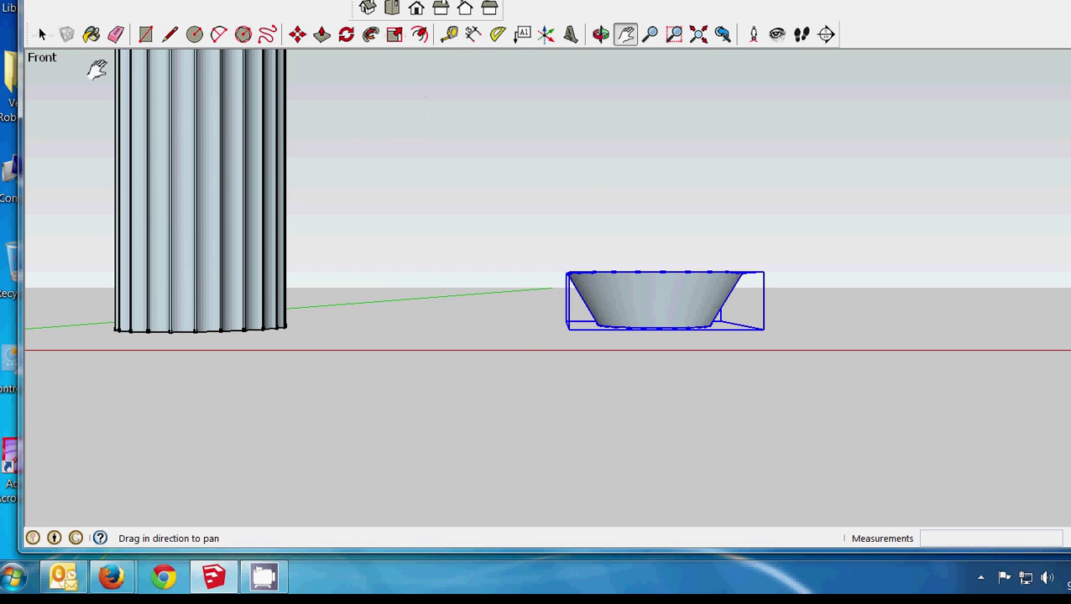
- Open the capital component for editing with its wide circular rim in view
left_click(601, 35)
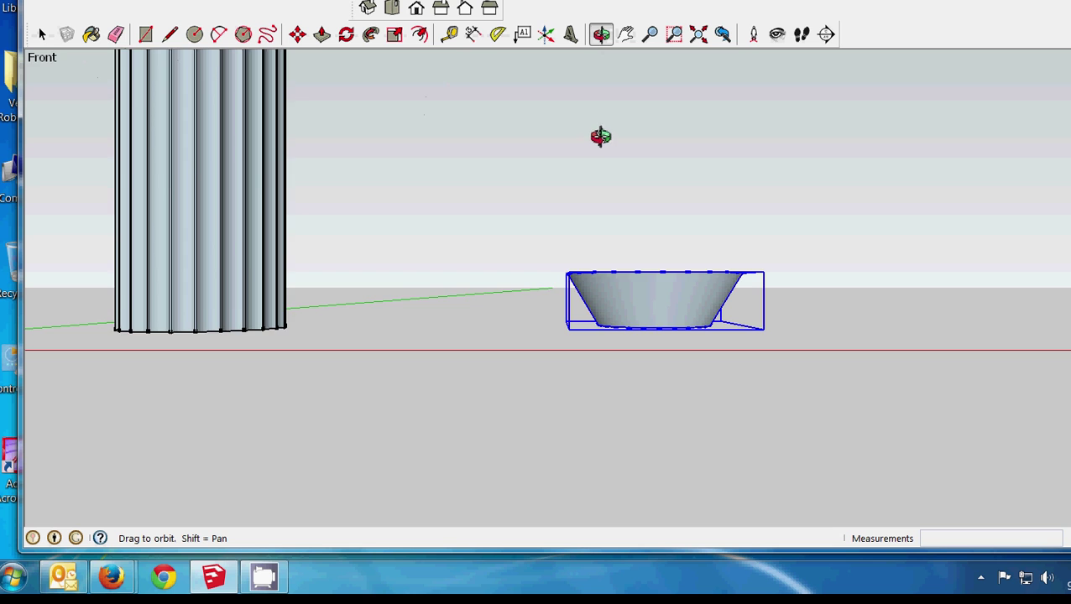
left_click_drag(601, 136, 574, 193)
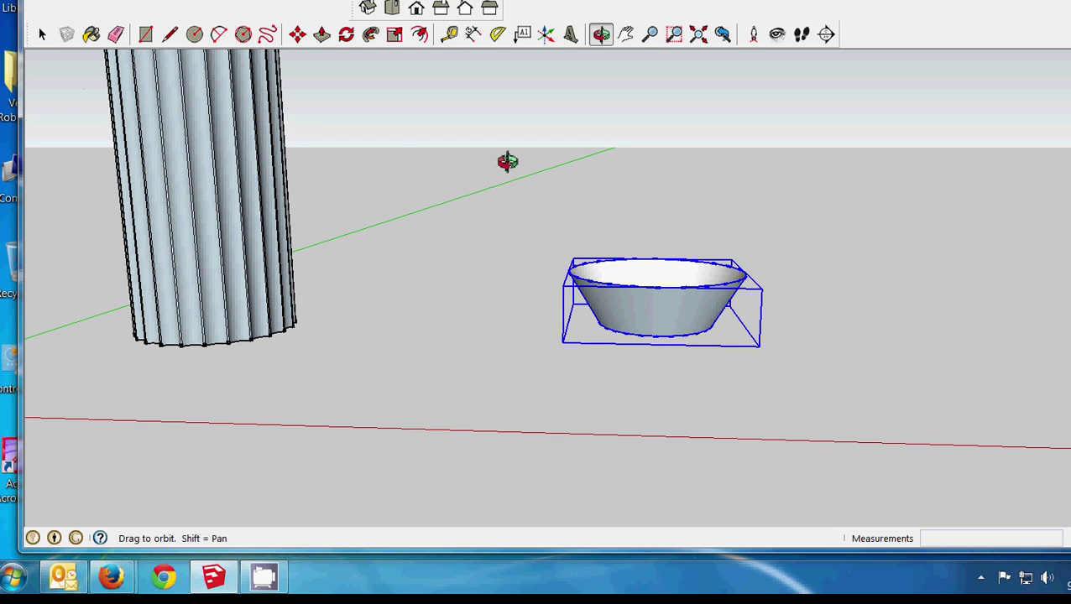
left_click_drag(507, 161, 507, 304)
left_click(170, 34)
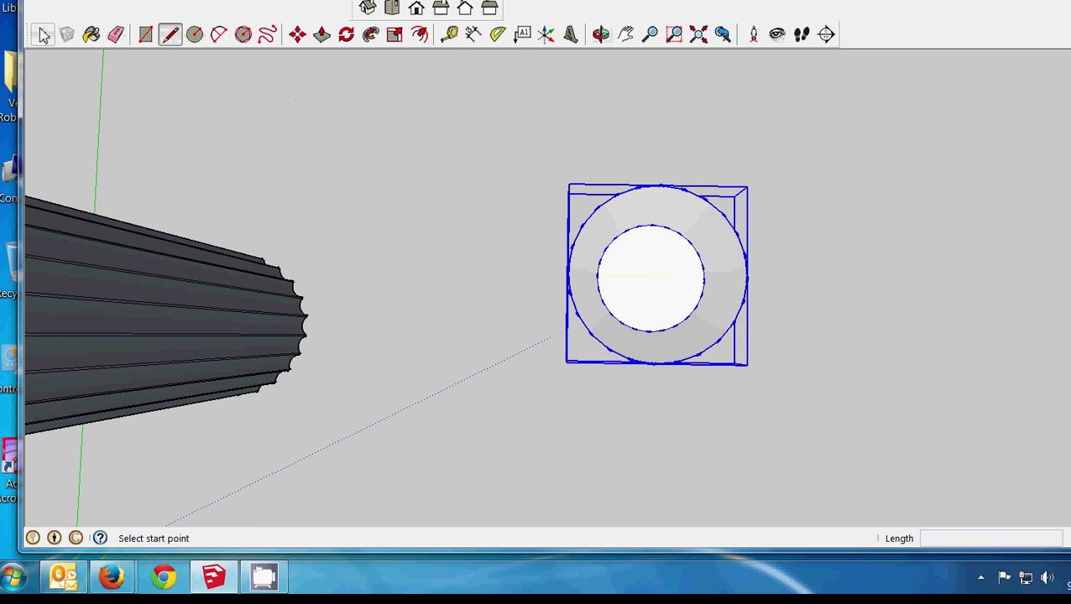
left_click(43, 34)
double_click(623, 228)
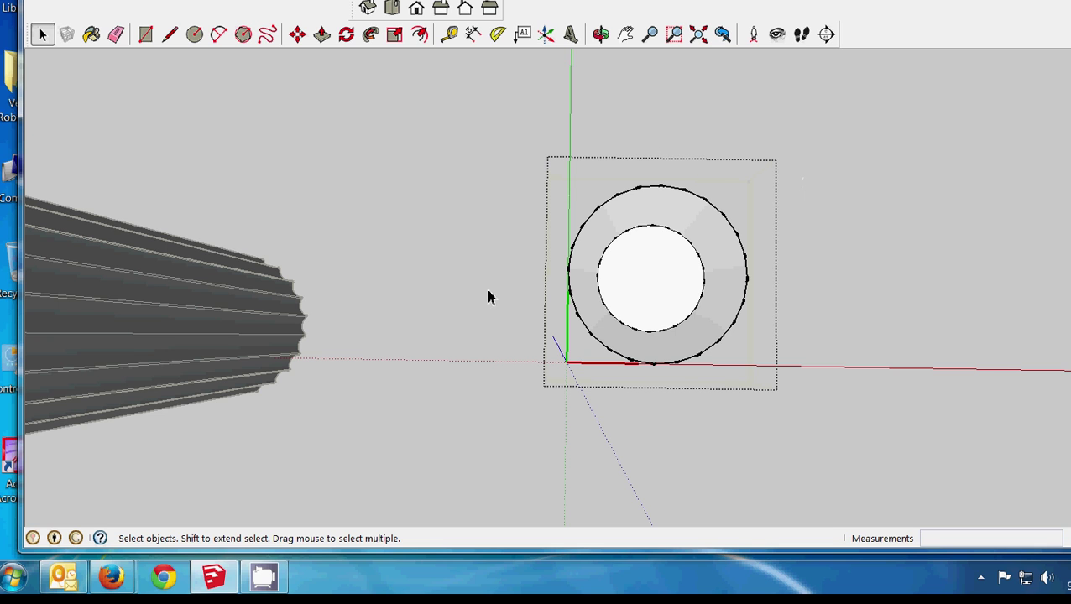
- Cap the capital's wide circular rim with a face by drawing a 6' line across it and erasing the line
left_click(169, 34)
scroll(573, 249, "up", 1)
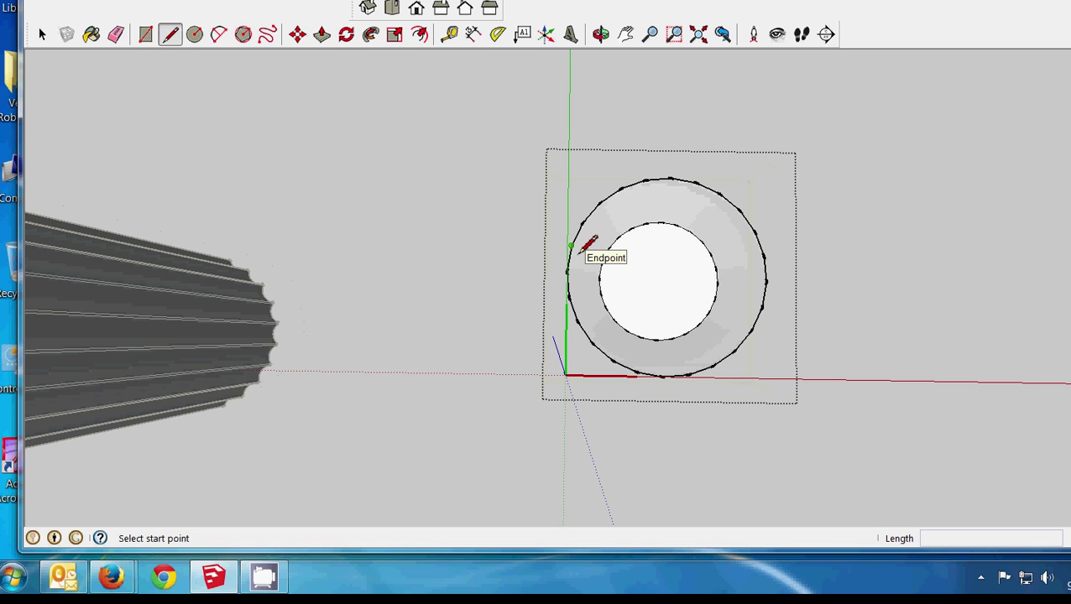
left_click(567, 269)
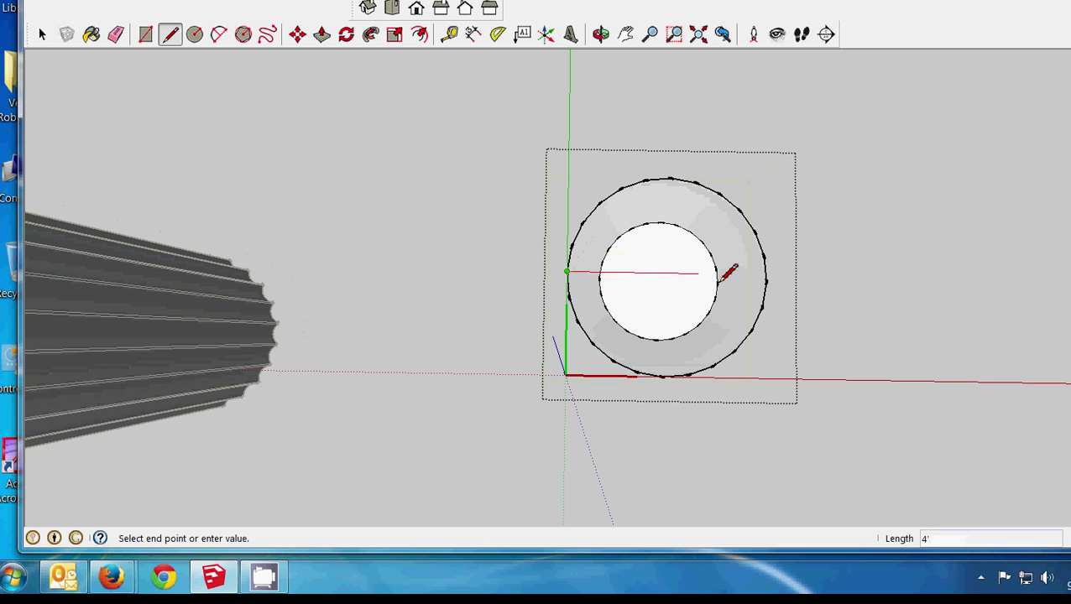
left_click(768, 280)
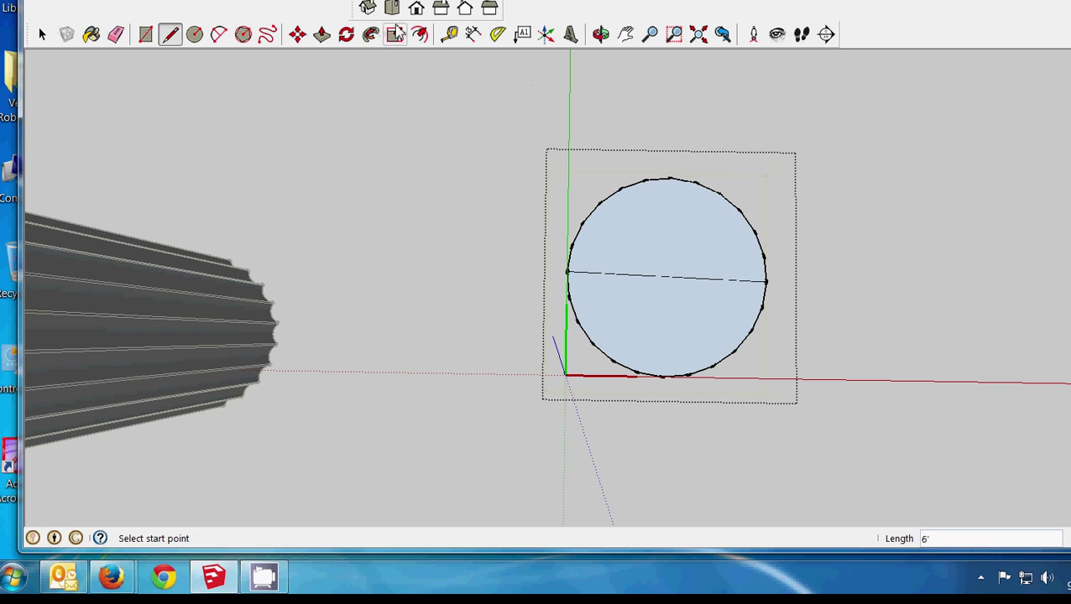
left_click(116, 34)
left_click(627, 279)
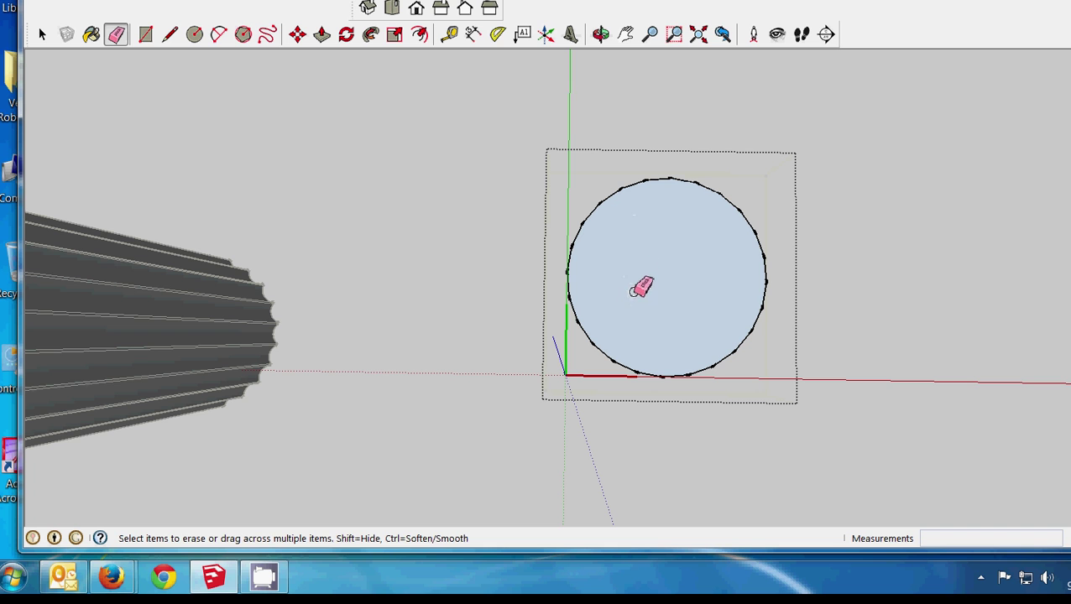
- Push/Pull the circular cap face 12 inches down into the cone to form a faceted band
left_click(601, 34)
left_click_drag(507, 190, 497, 152)
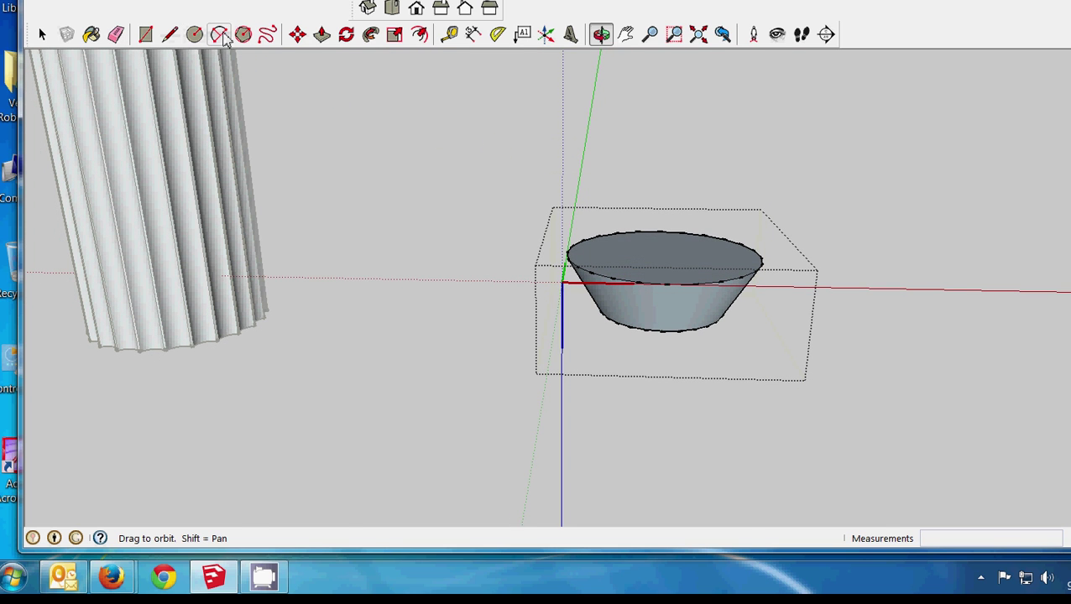
left_click(322, 33)
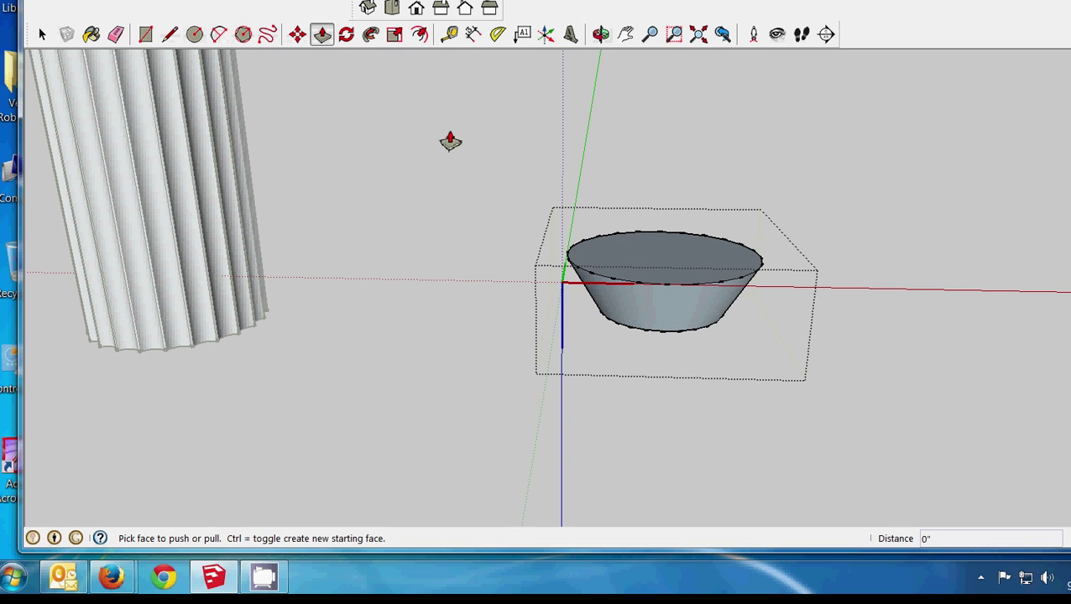
left_click(649, 267)
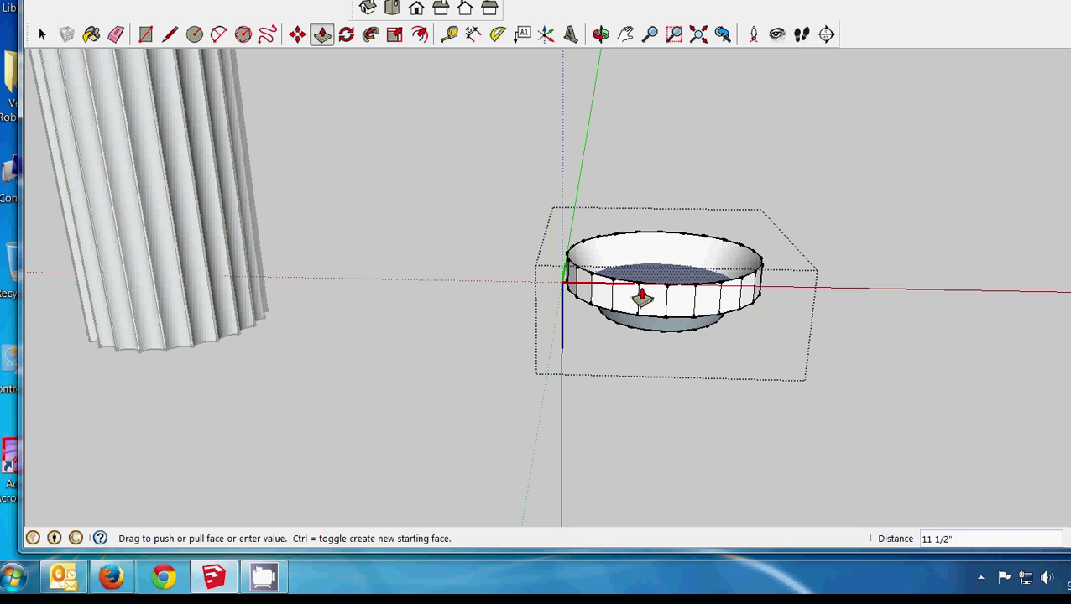
left_click(641, 296)
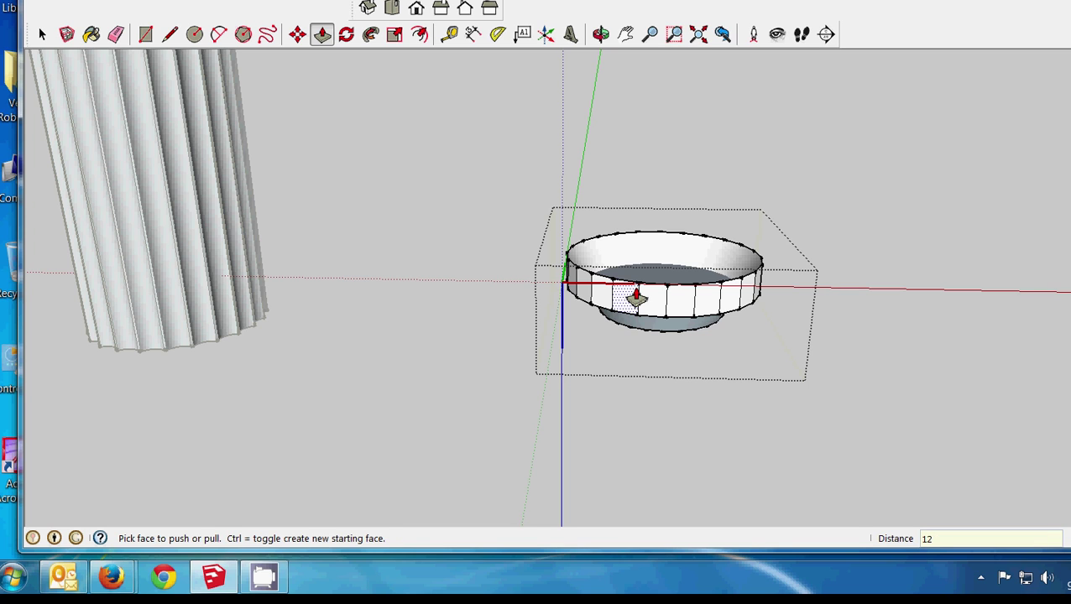
left_click(636, 295)
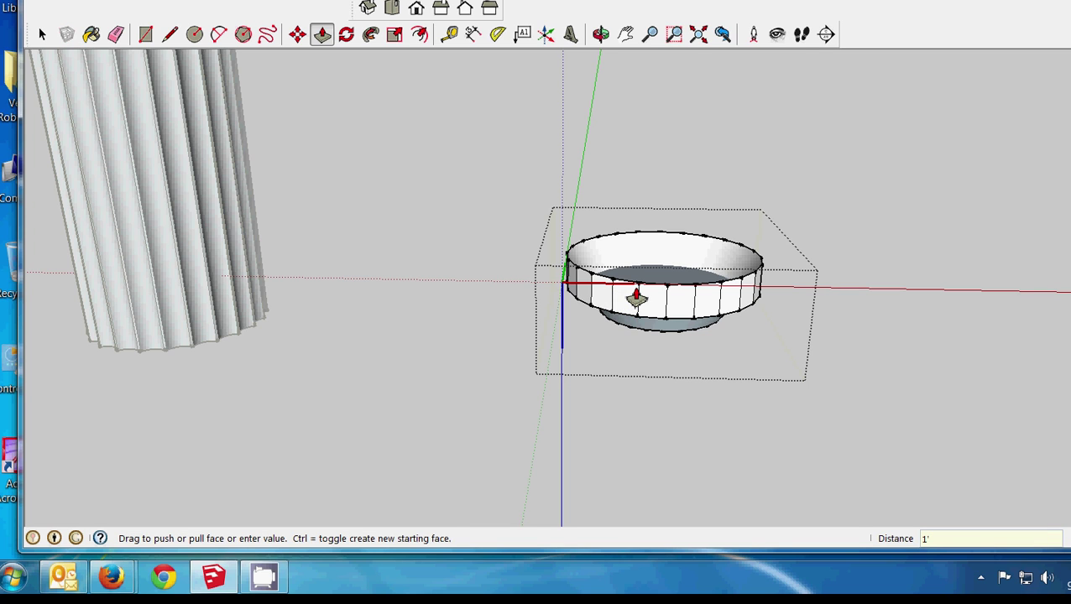
- Draw two 7 5/8" lines down from the rim along both vertical edges of one front facet
left_click(601, 34)
left_click_drag(672, 190, 669, 235)
scroll(668, 235, "up", 5)
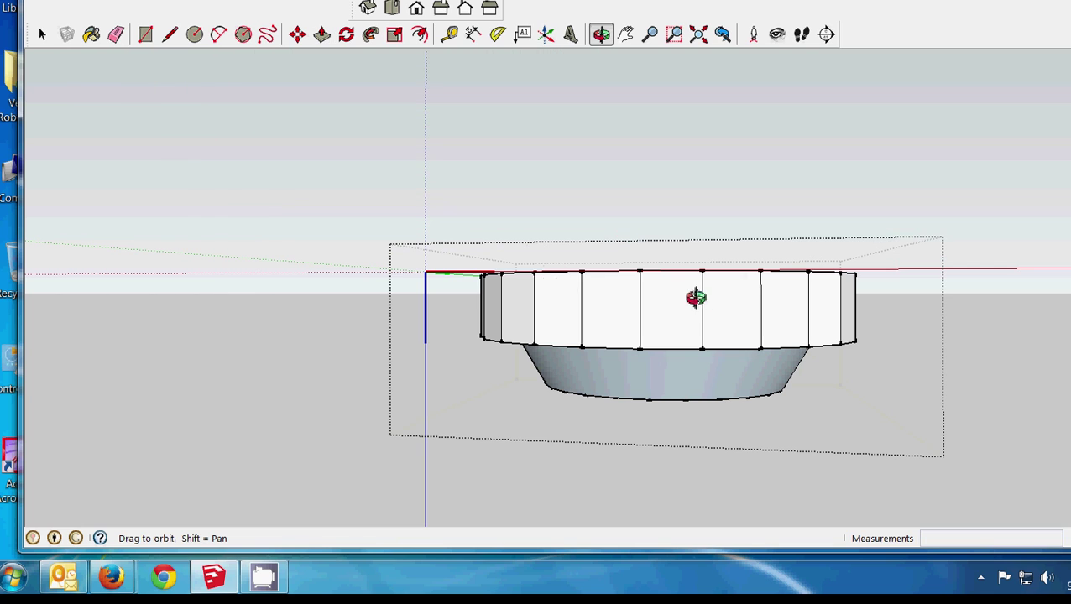
left_click(172, 38)
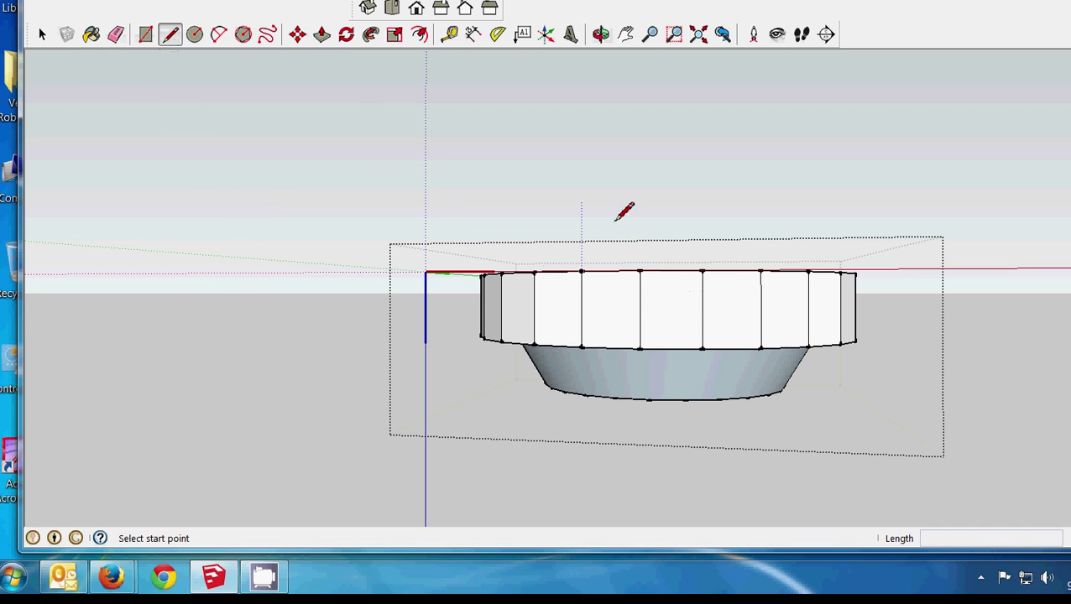
left_click(641, 271)
left_click(640, 319)
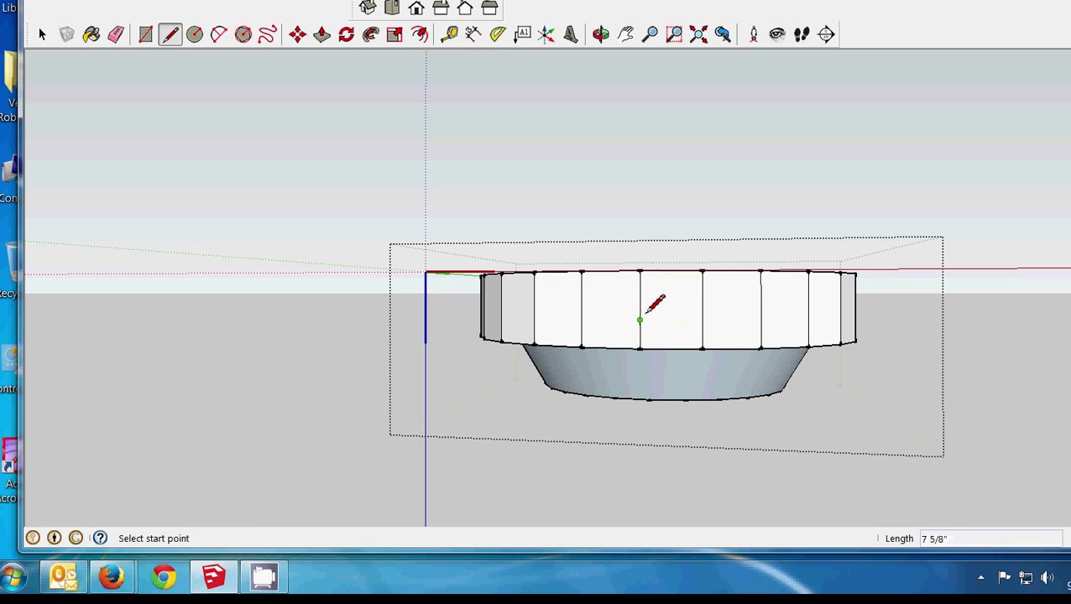
left_click(702, 270)
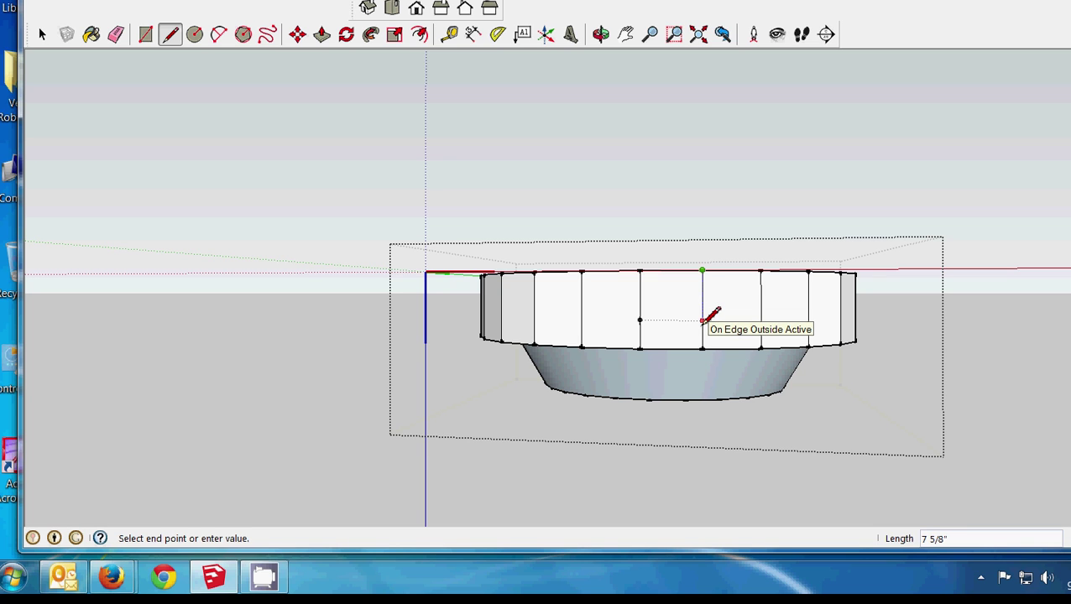
left_click(703, 320)
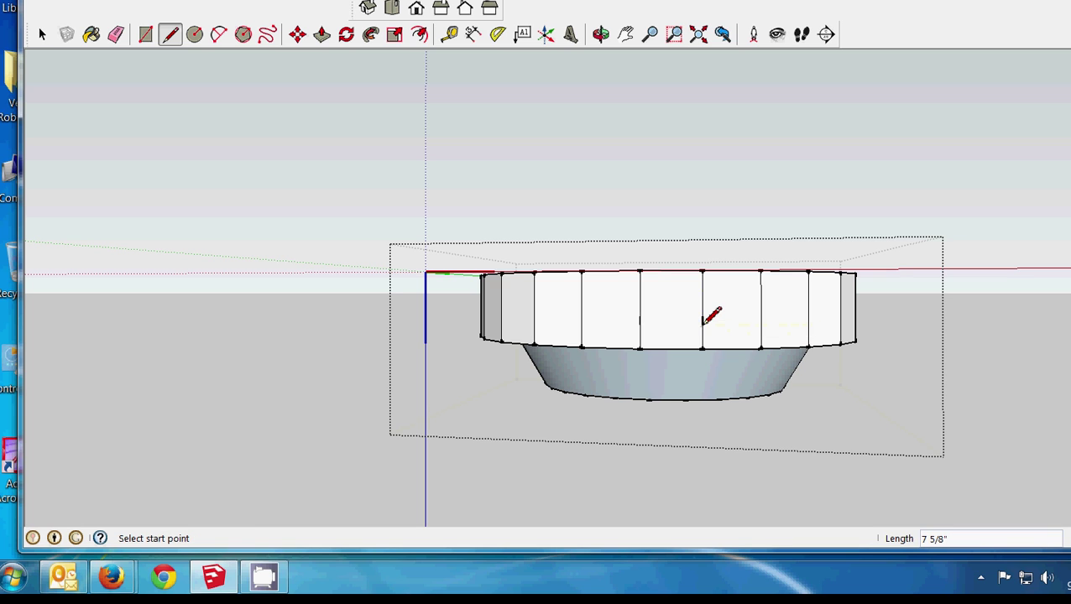
- Join the two lines' lower ends with a downward arc of 3 5/8" bulge and close the U-shape with a line along the rim
left_click(219, 35)
left_click(640, 320)
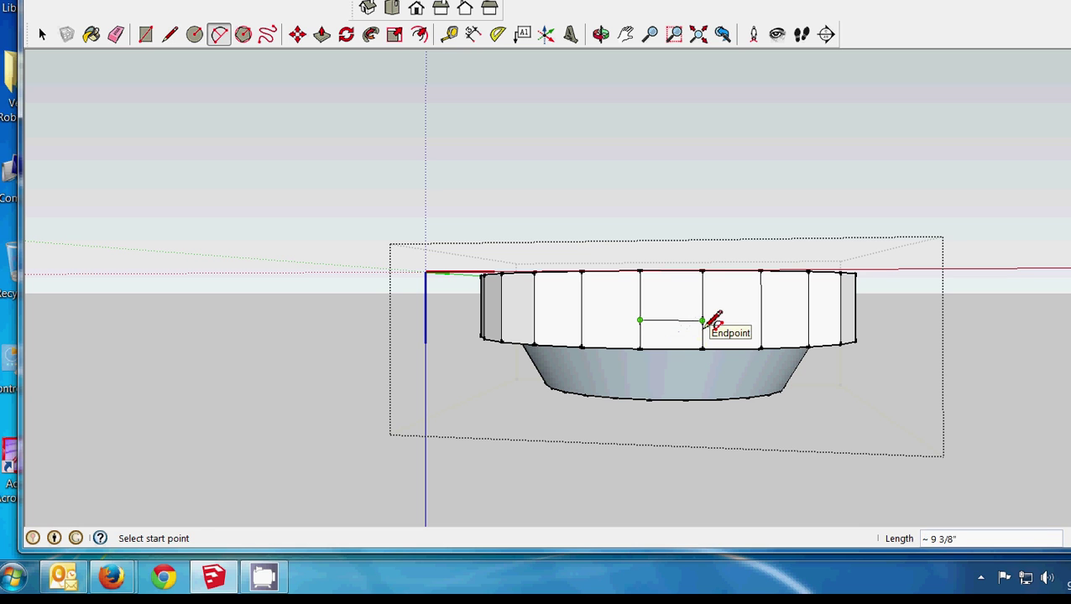
left_click(702, 319)
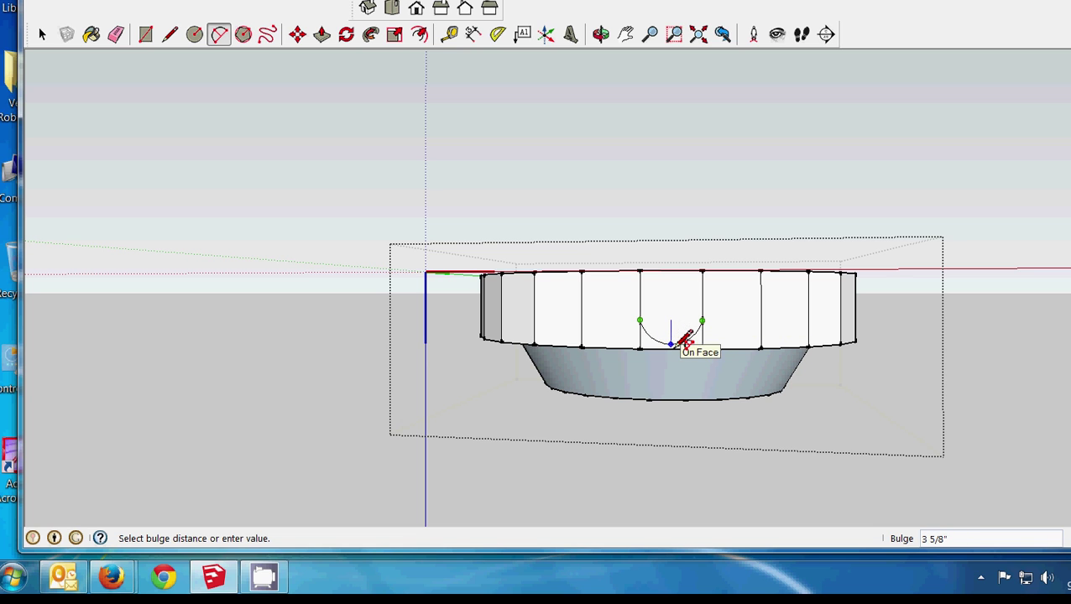
left_click(684, 339)
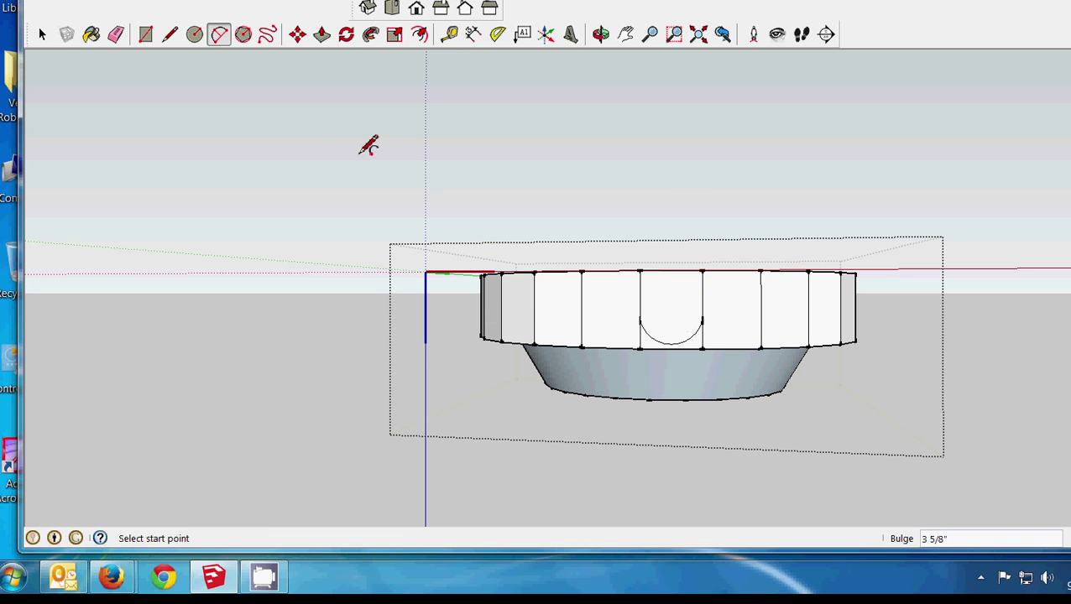
left_click(170, 33)
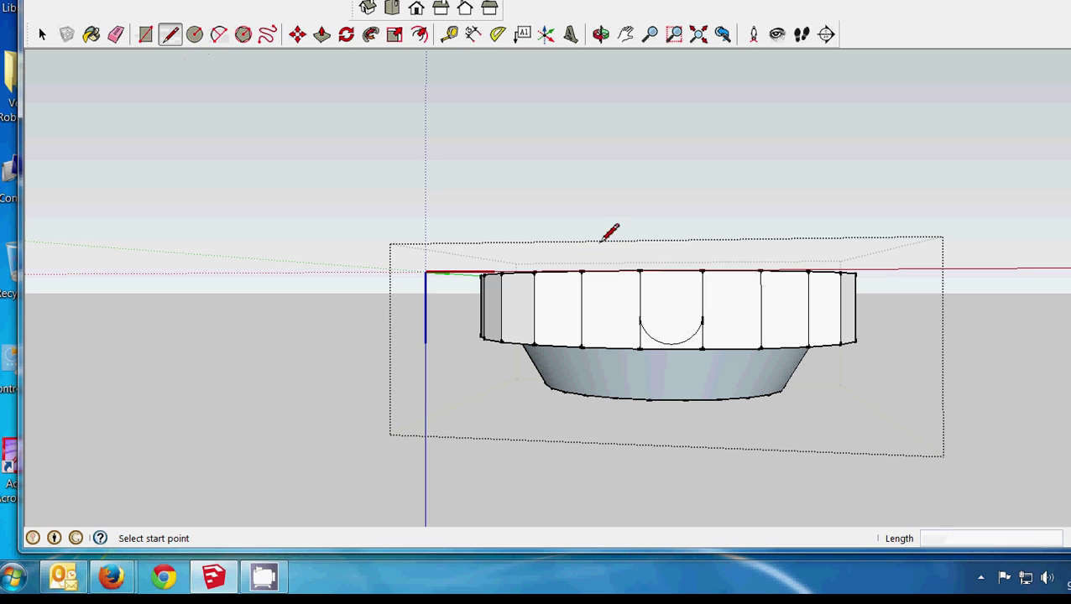
left_click(641, 270)
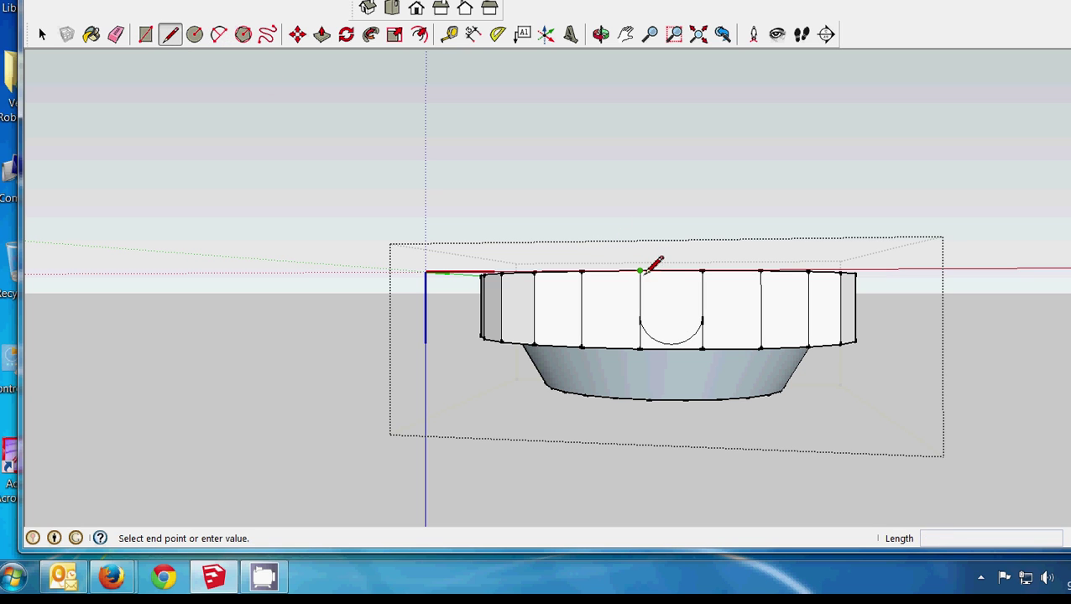
left_click(703, 270)
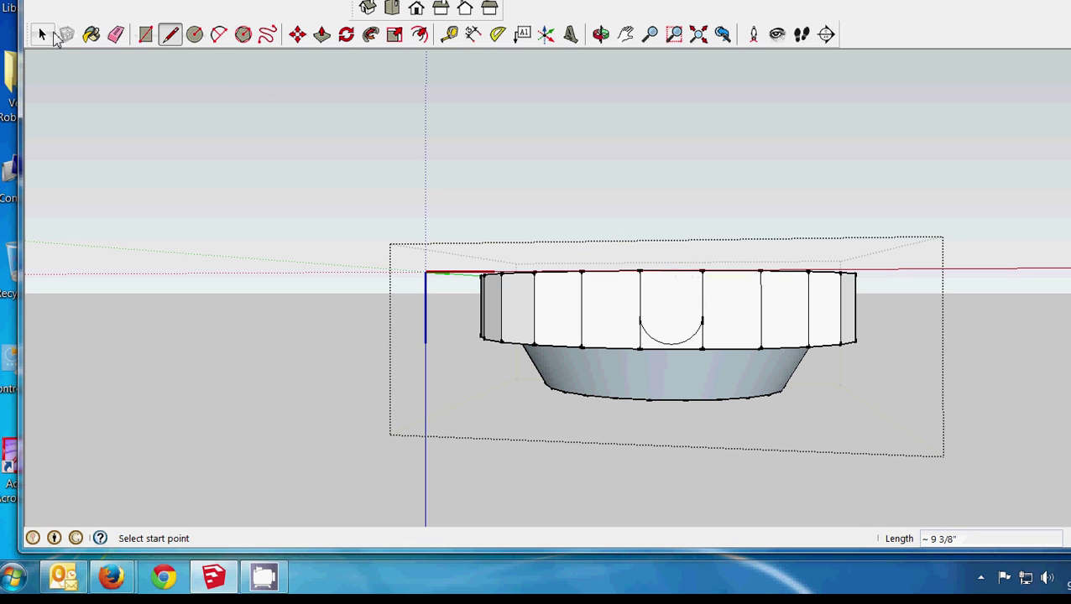
- Select the U-shaped facet face and draw a 6' diameter line across the capital's flat top as a centre reference
left_click(43, 34)
left_click(660, 304)
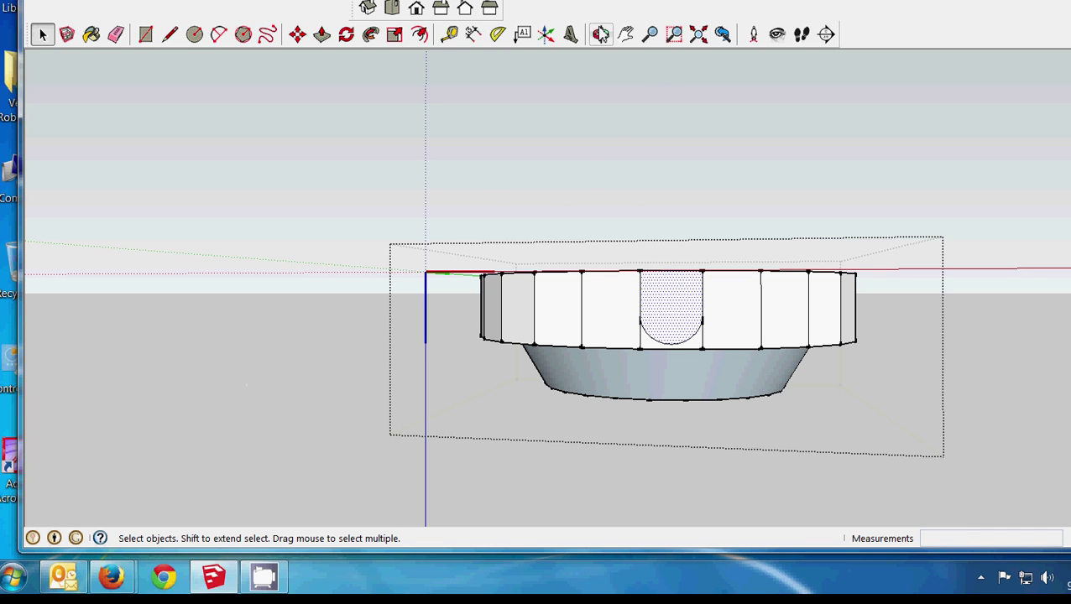
left_click(601, 34)
left_click_drag(664, 195, 422, 357)
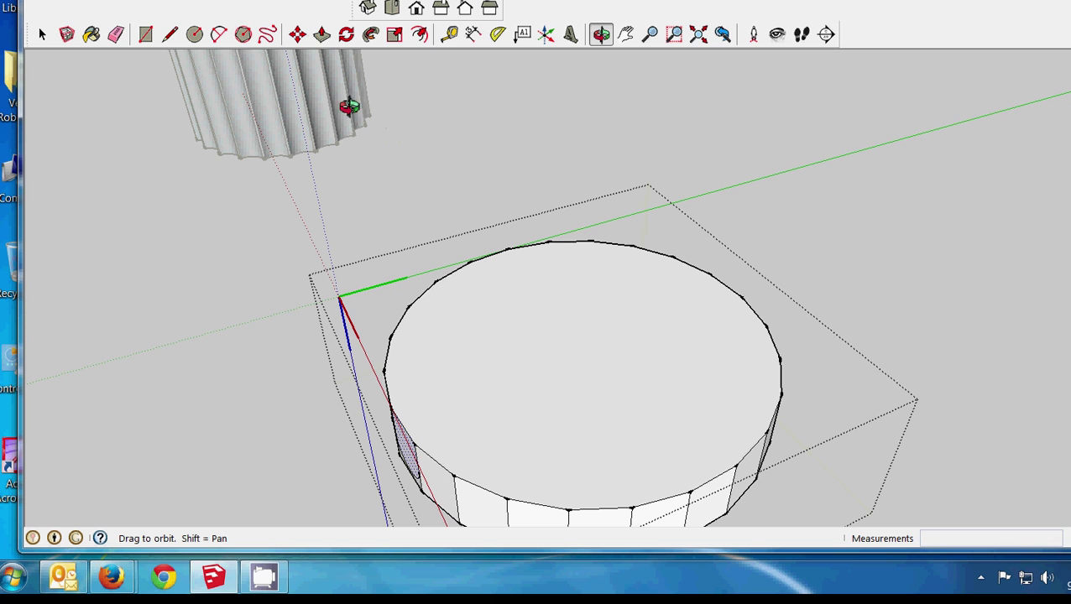
left_click(346, 34)
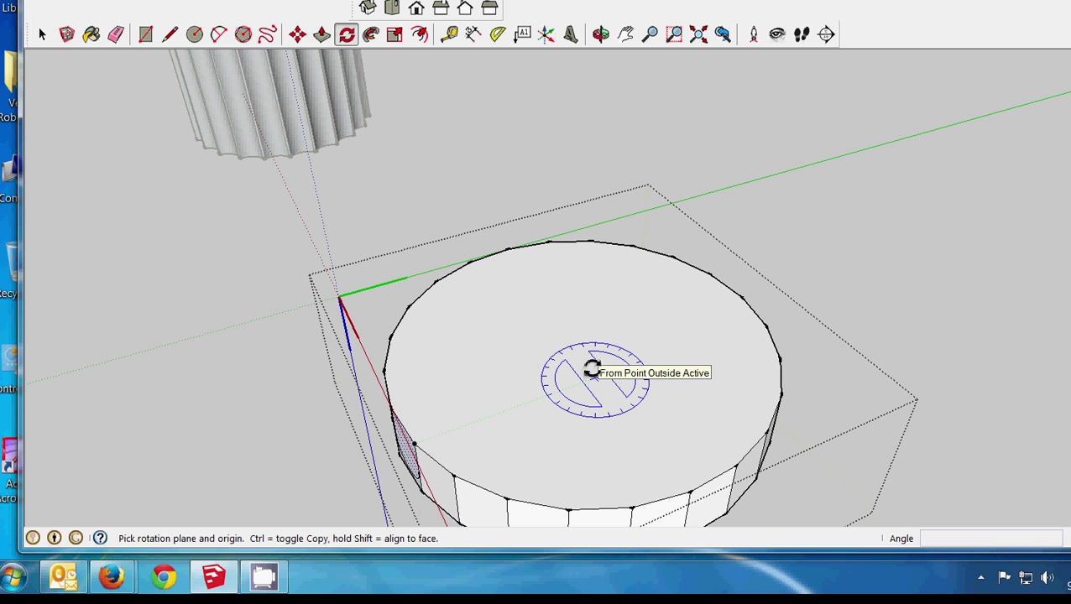
left_click(169, 33)
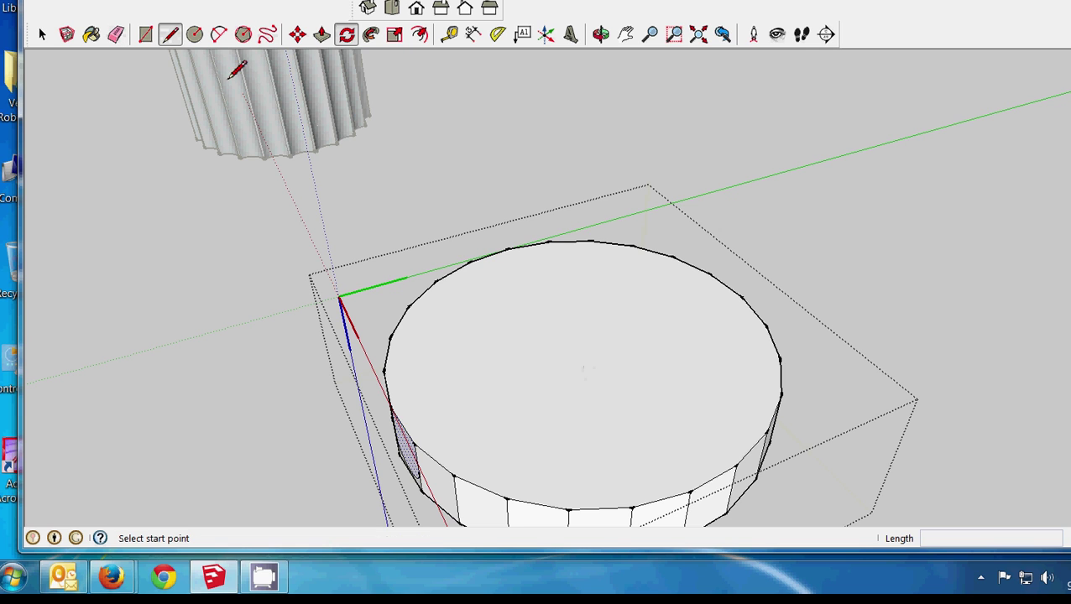
left_click(508, 249)
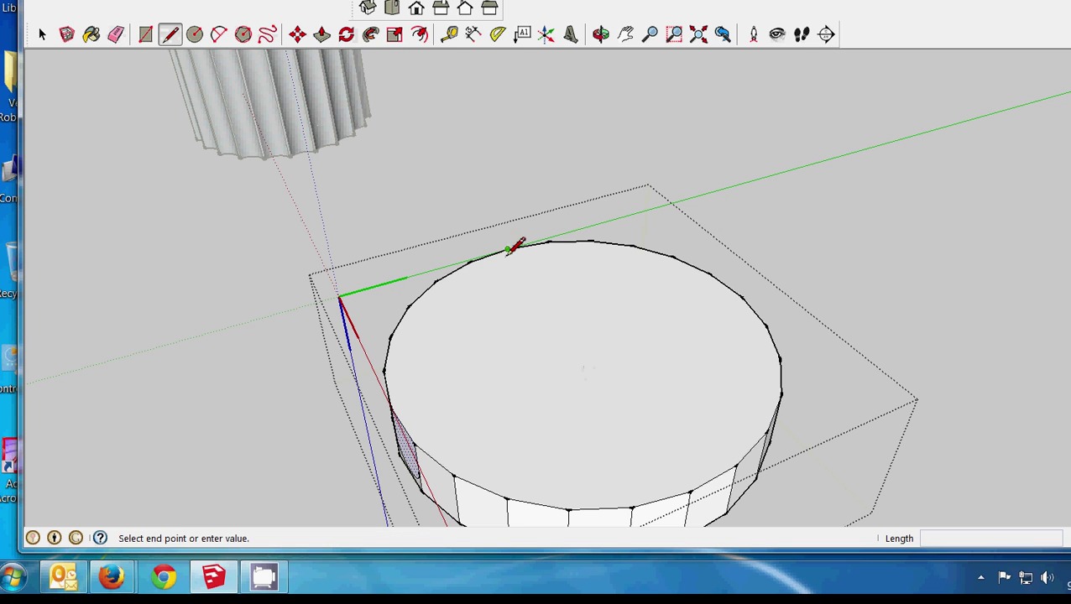
left_click(690, 491)
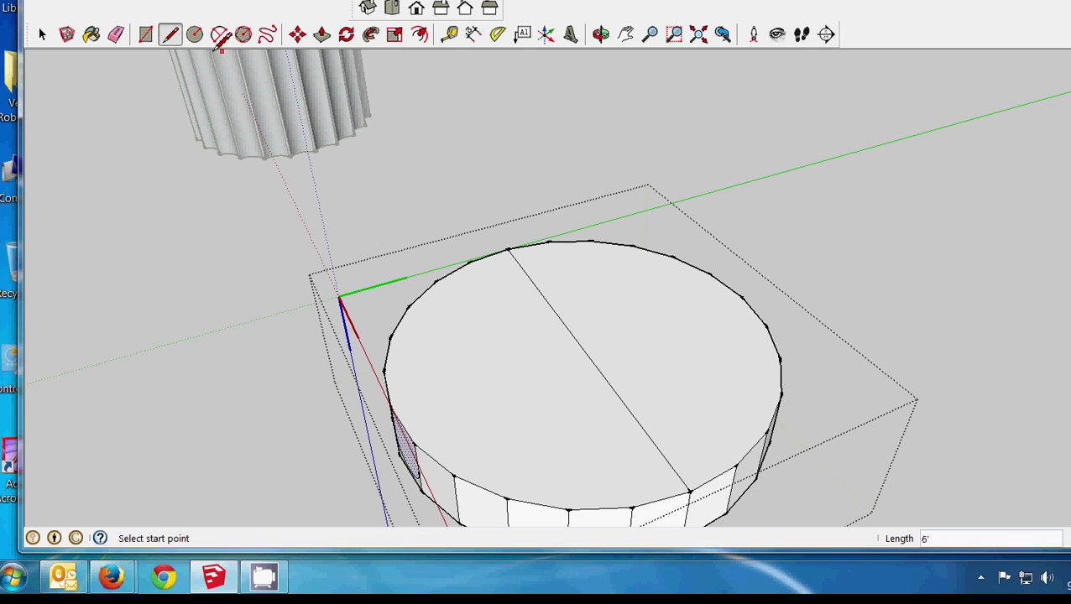
- Rotate a copy of the U-shaped face about the diameter line's midpoint to the neighbouring facet and divide the array by 24 (/24)
left_click(348, 34)
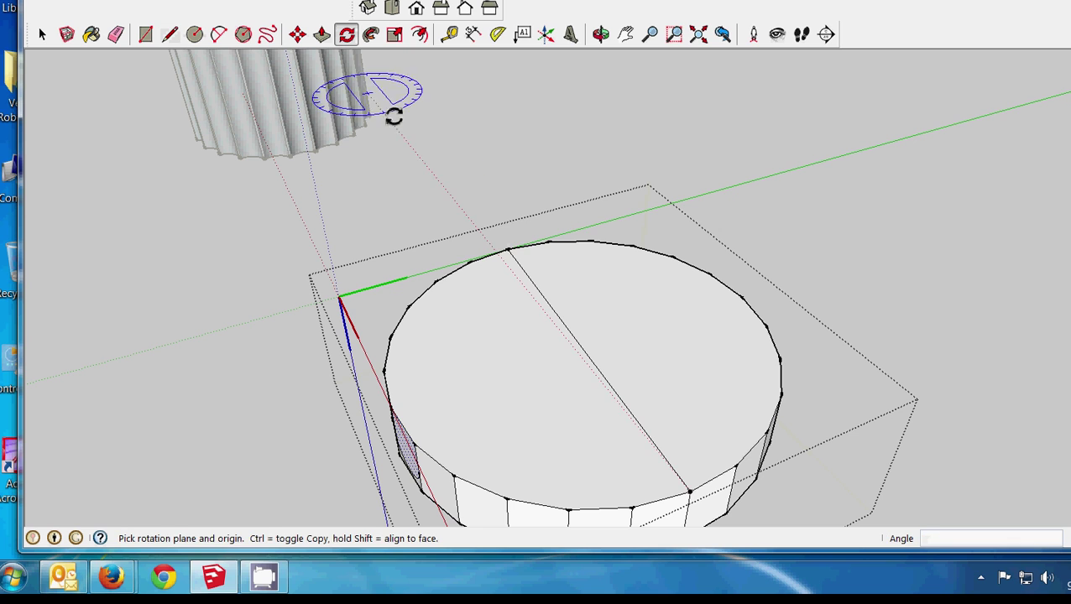
left_click(582, 349)
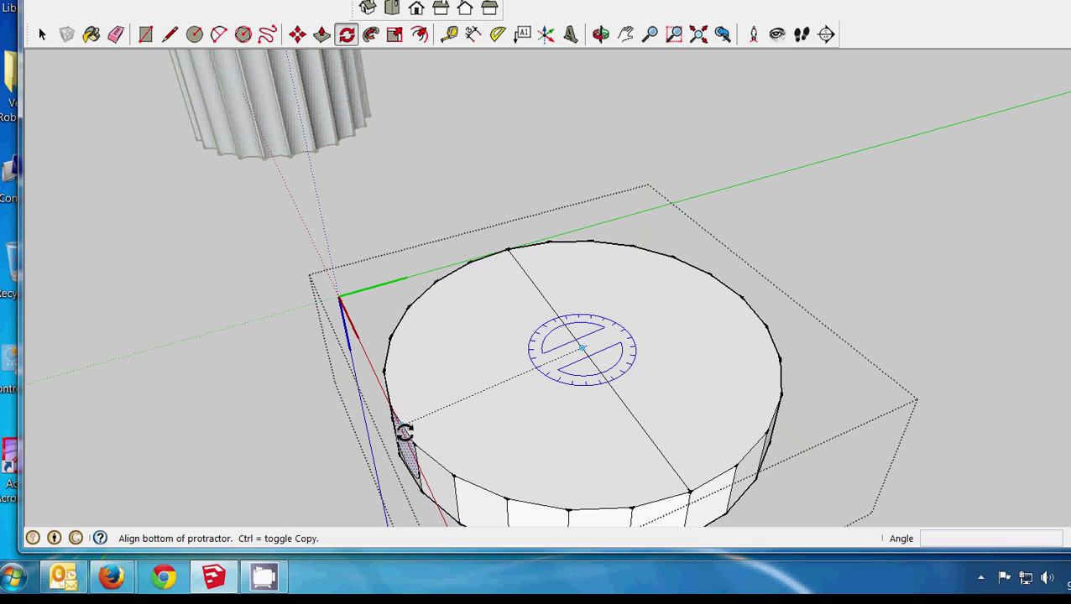
left_click(404, 432)
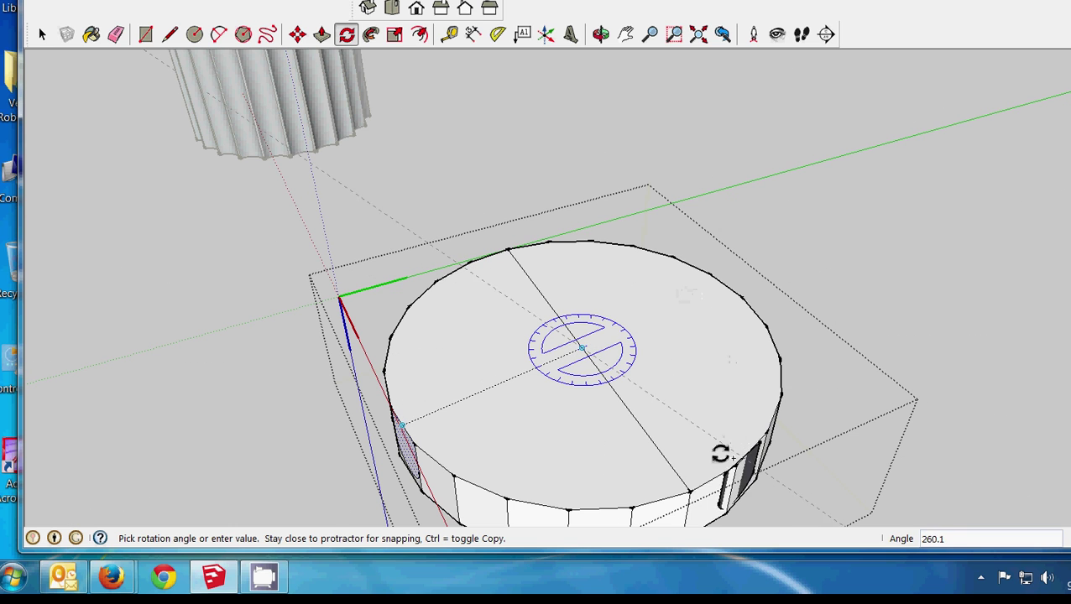
left_click(441, 467)
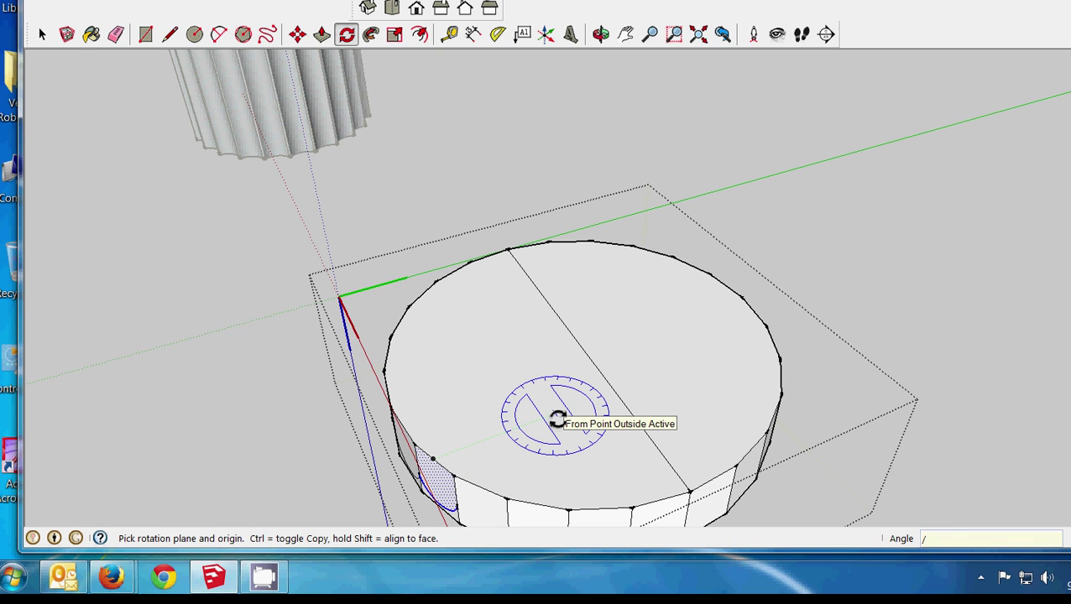
type("0")
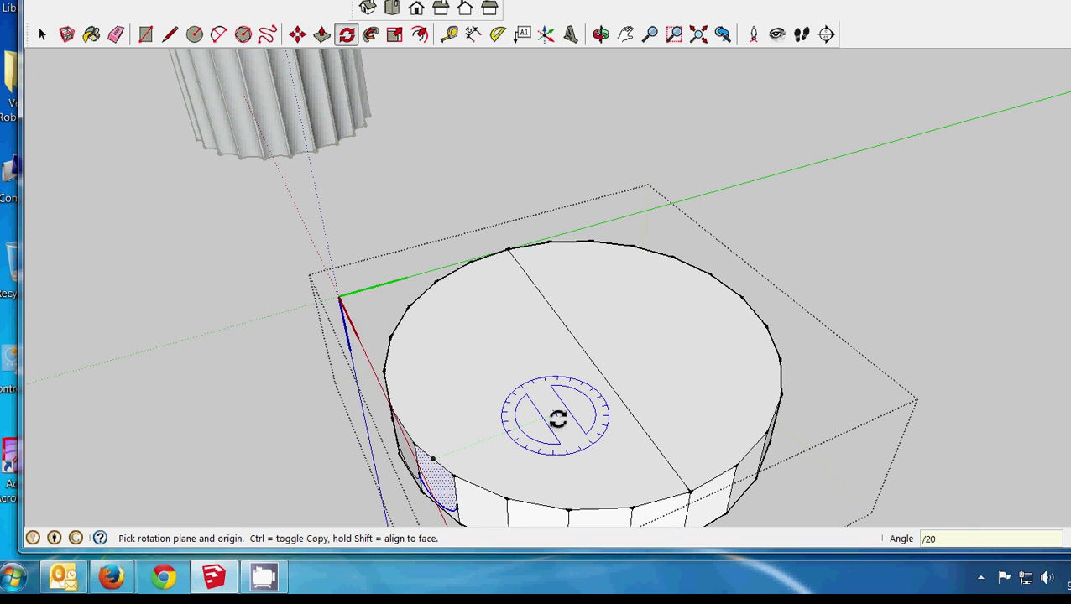
key("Return")
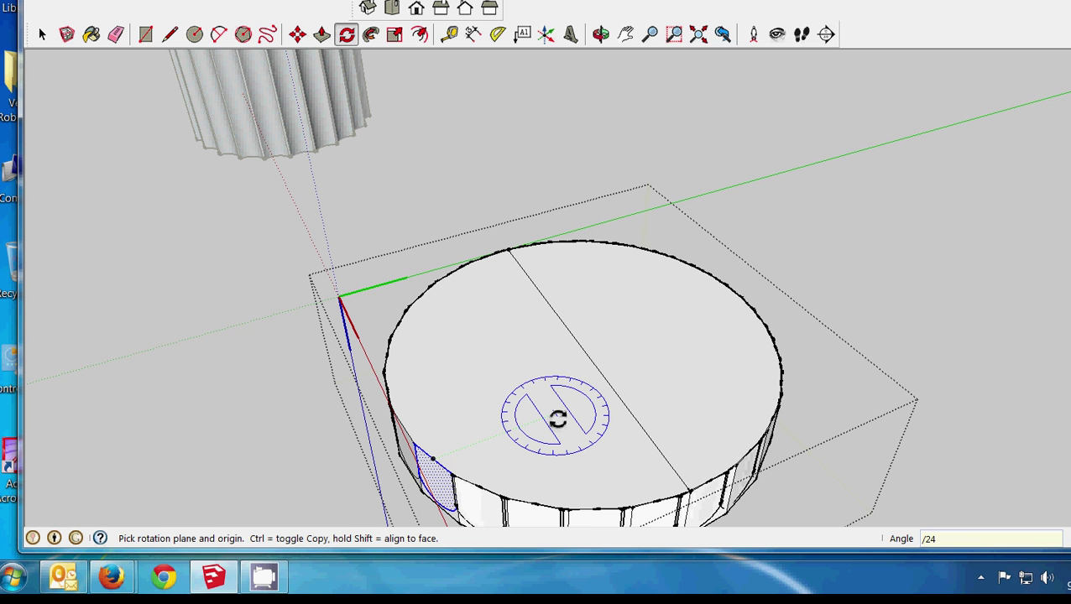
- Finish editing the capital component and clear the selection, with the scalloped band in view
left_click(600, 34)
left_click_drag(576, 434, 775, 338)
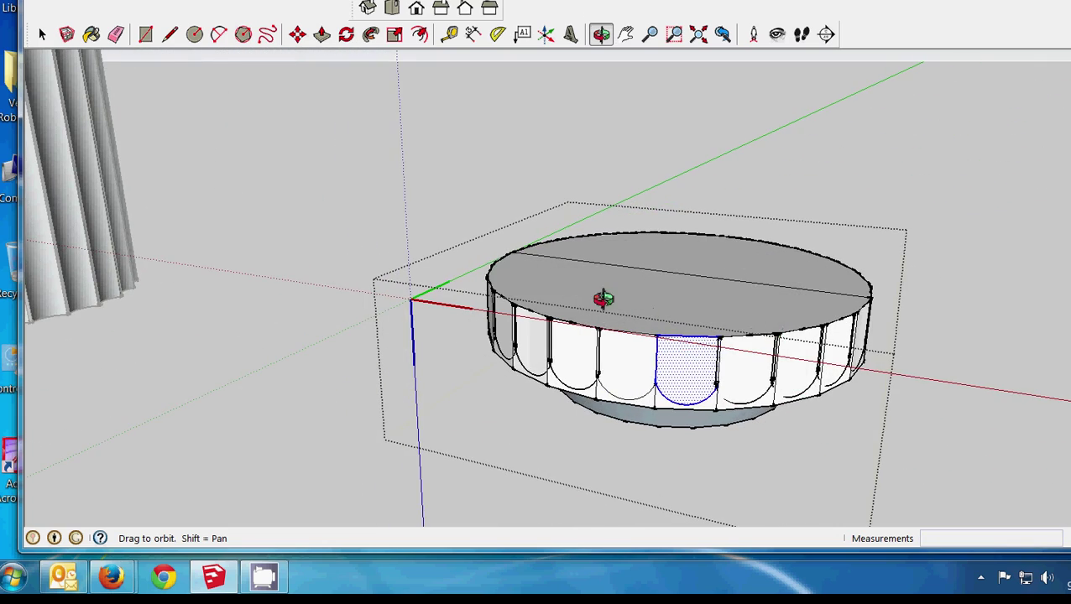
left_click_drag(603, 301, 706, 300)
left_click(42, 33)
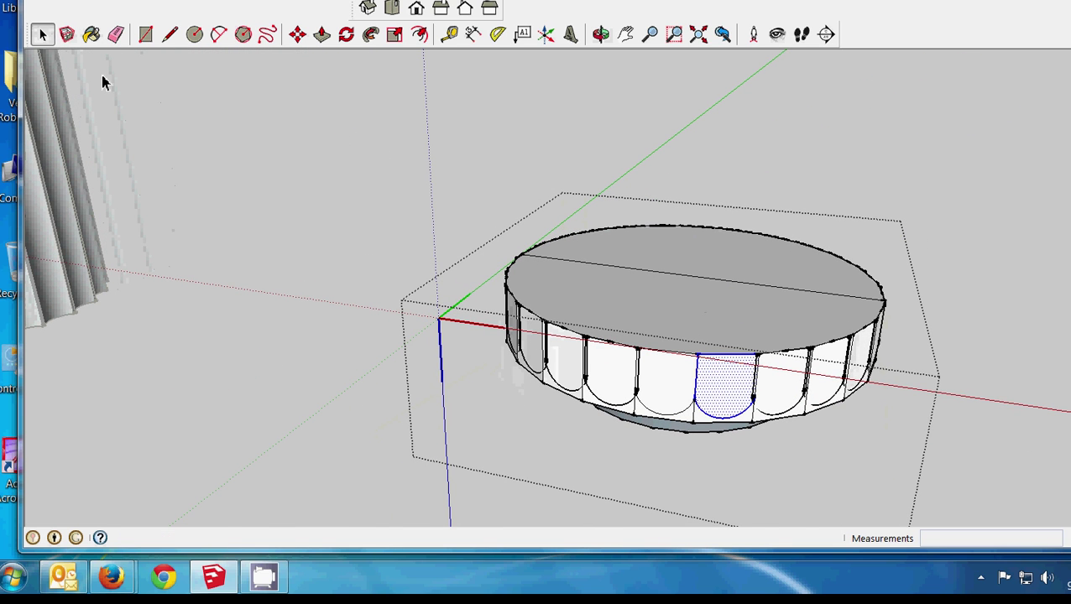
left_click(362, 216)
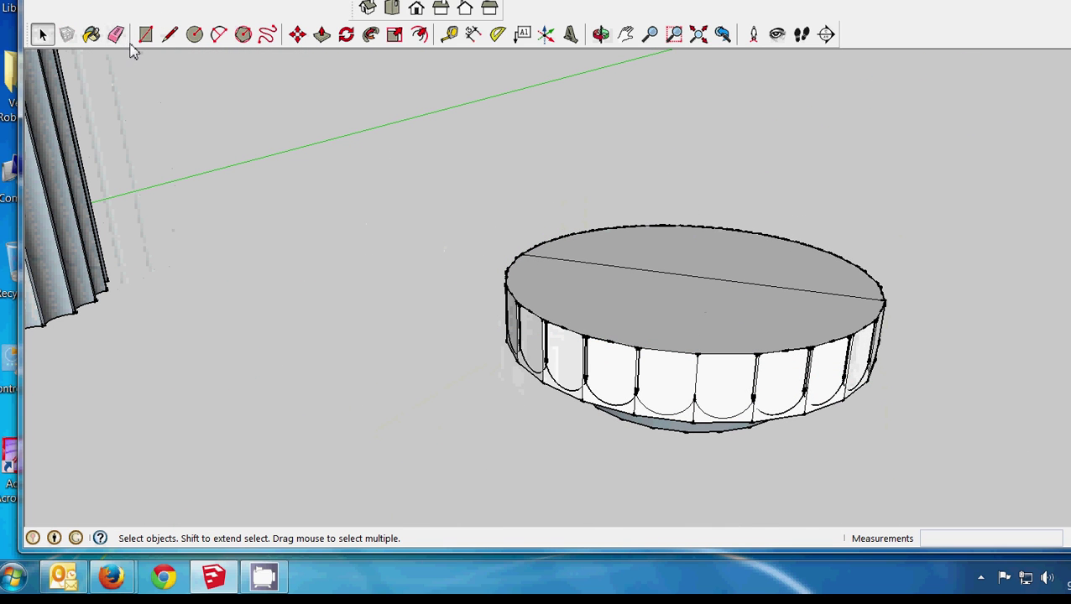
- Open the capital component, erase the diameter line across its flat top, and finish editing it
left_click(568, 319)
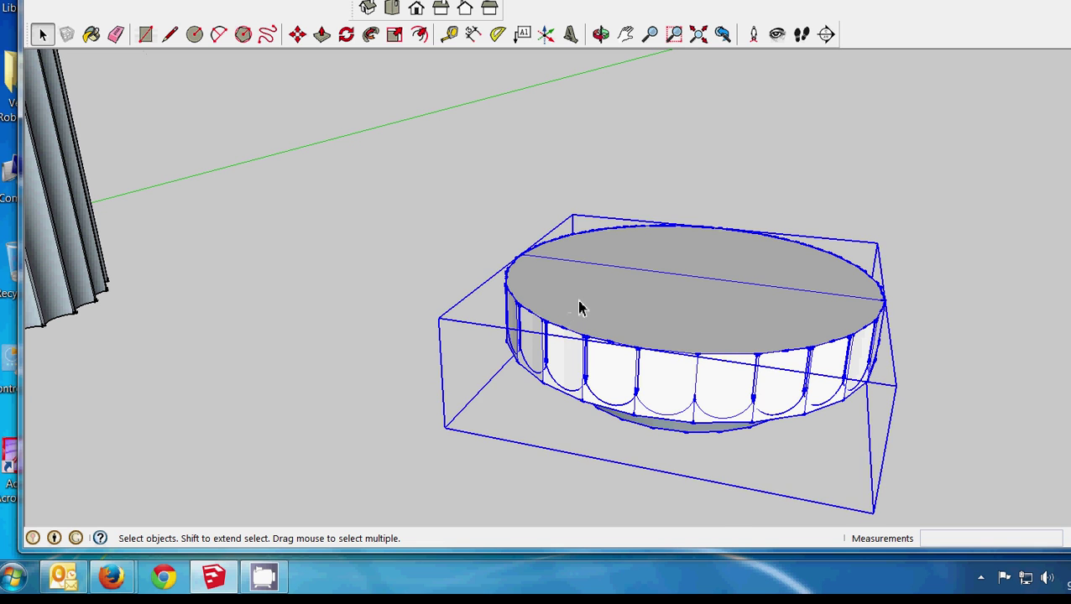
double_click(581, 308)
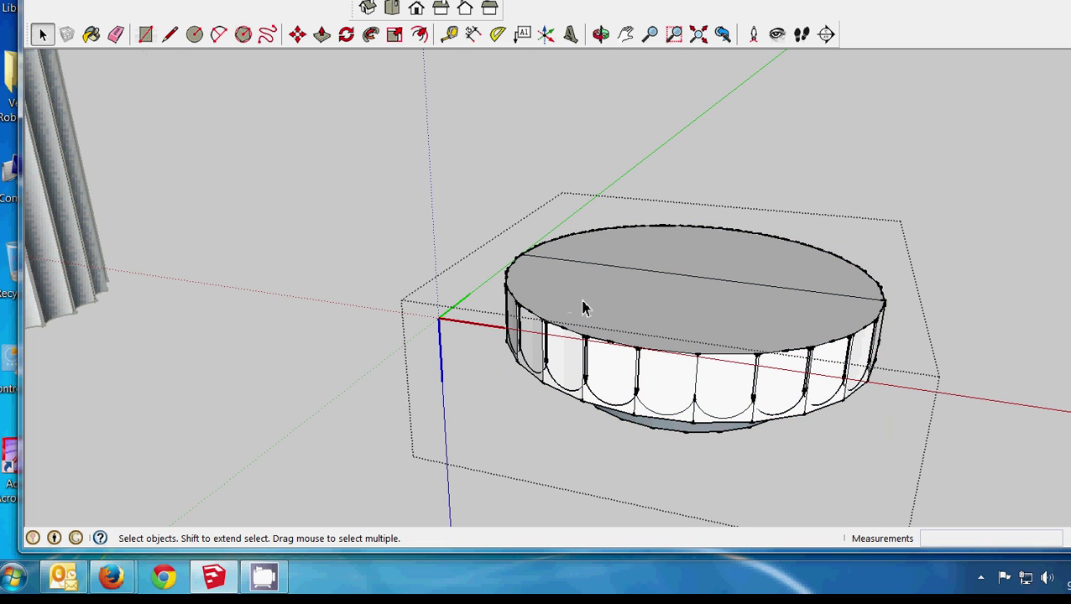
left_click(116, 33)
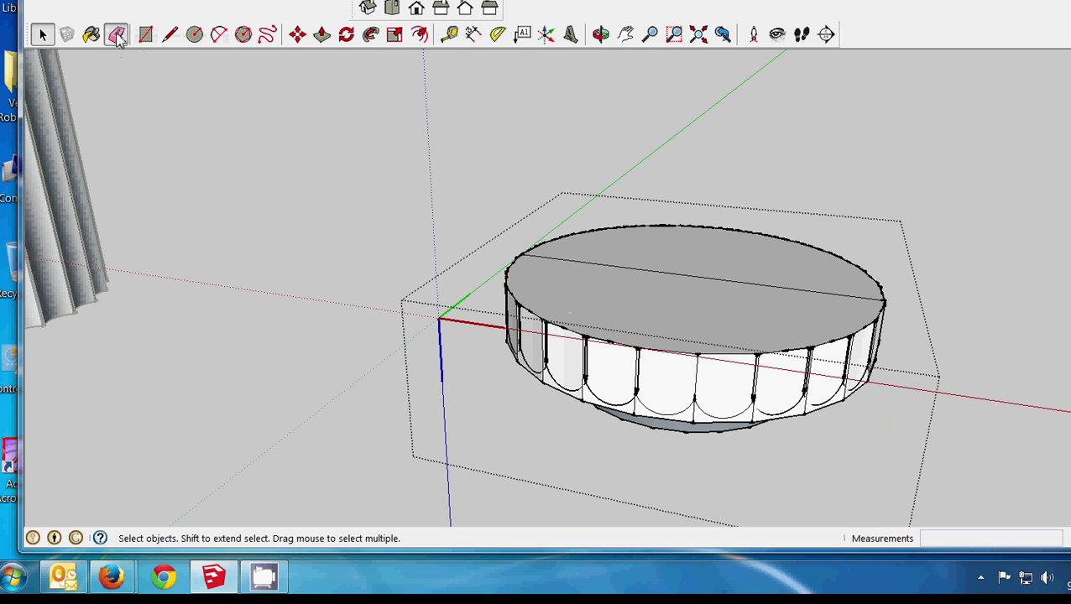
left_click(588, 262)
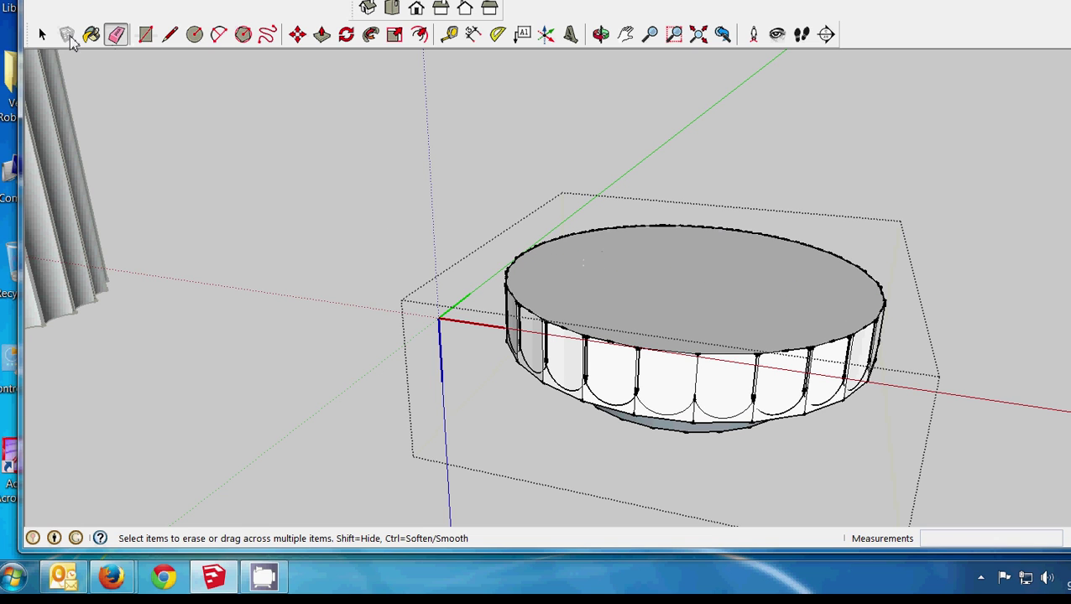
left_click(42, 33)
left_click(346, 258)
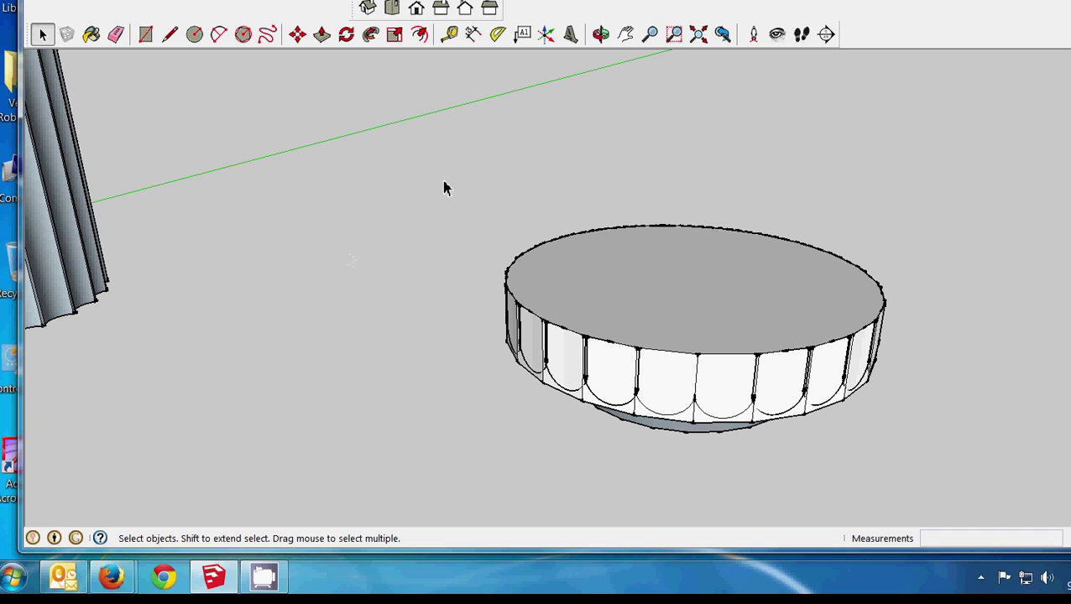
- Copy the capital component 11' 4 1/2" along the red axis, away from the column
left_click(601, 33)
left_click_drag(545, 101, 561, 197)
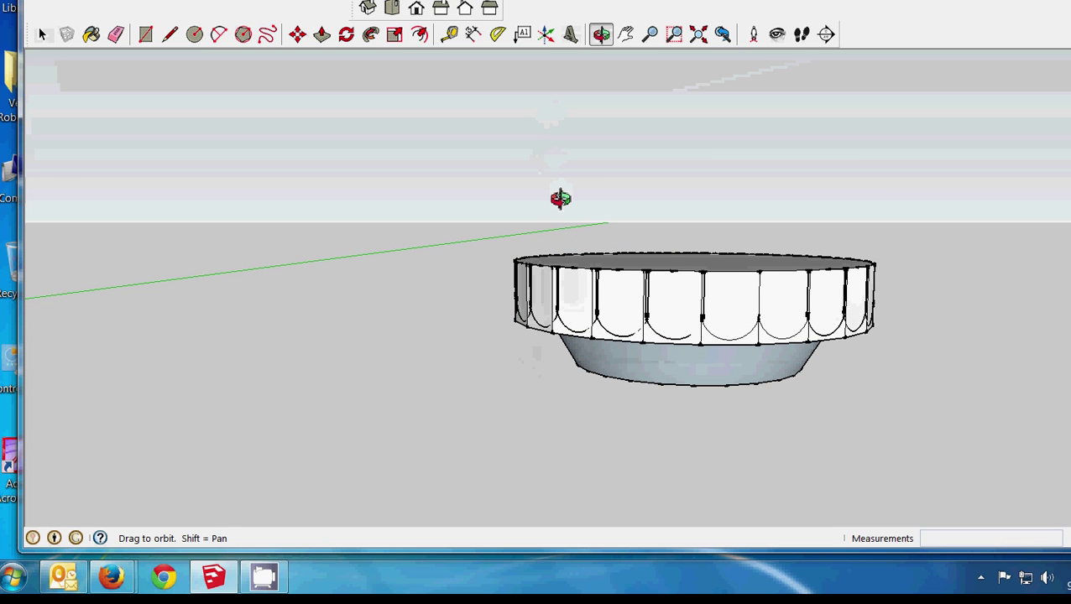
scroll(561, 198, "down", 5)
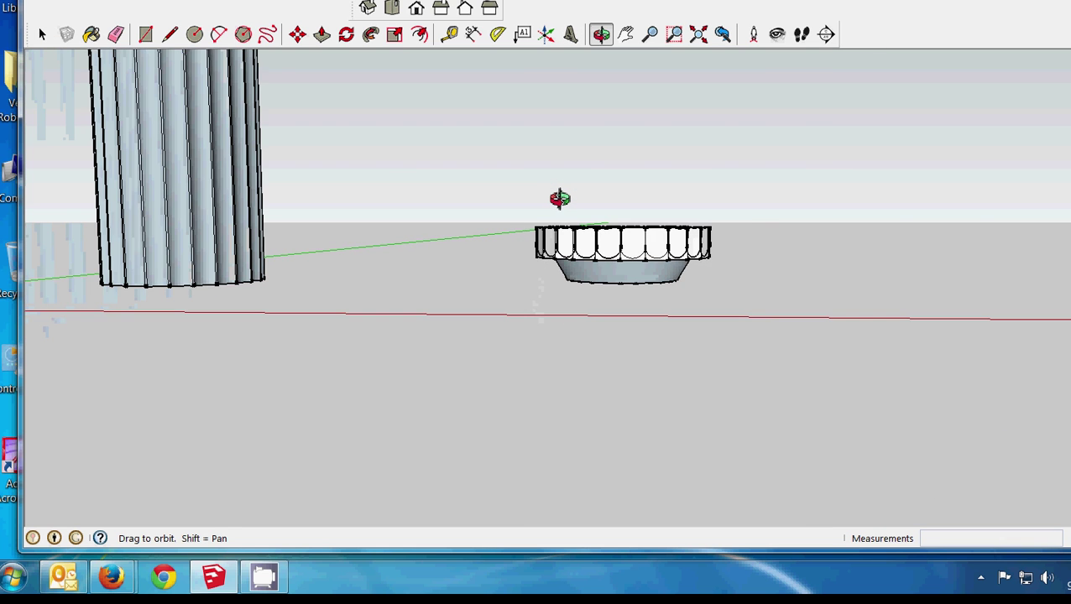
scroll(558, 198, "down", 2)
left_click_drag(557, 198, 428, 169)
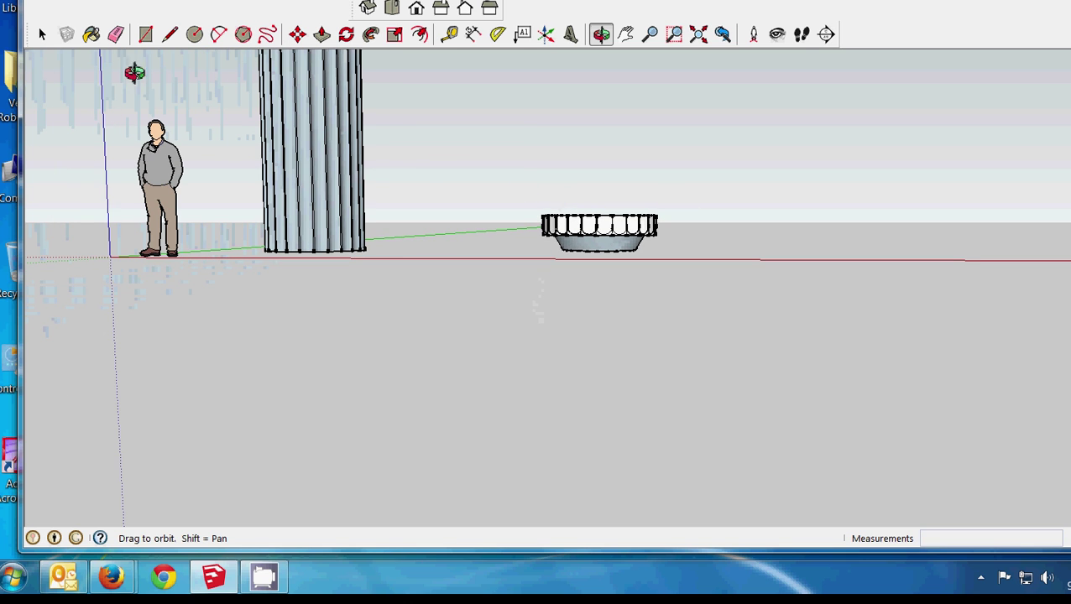
left_click(42, 34)
left_click(617, 230)
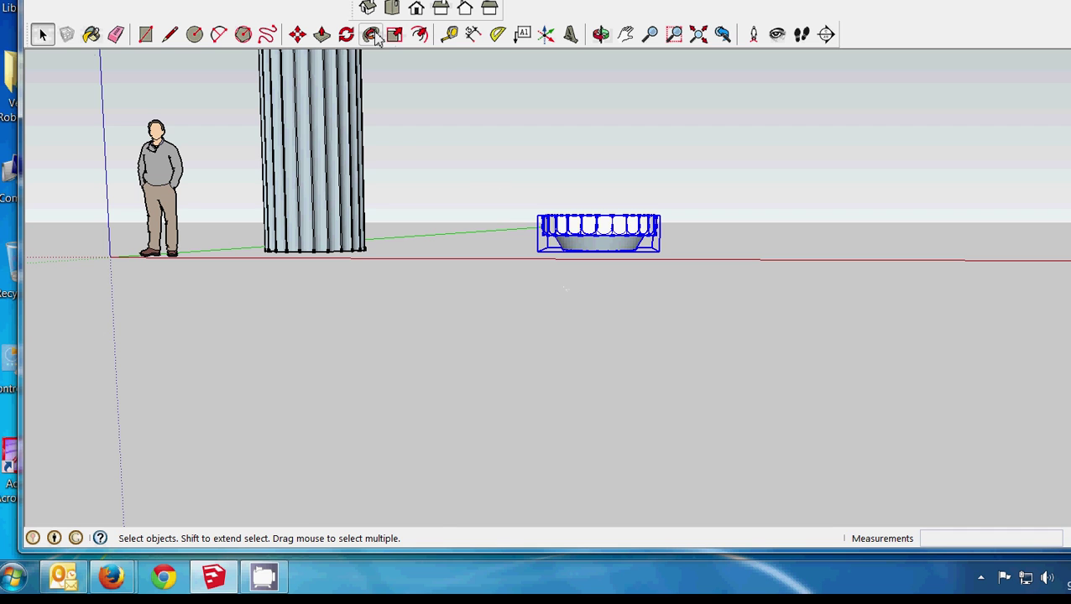
left_click(297, 33)
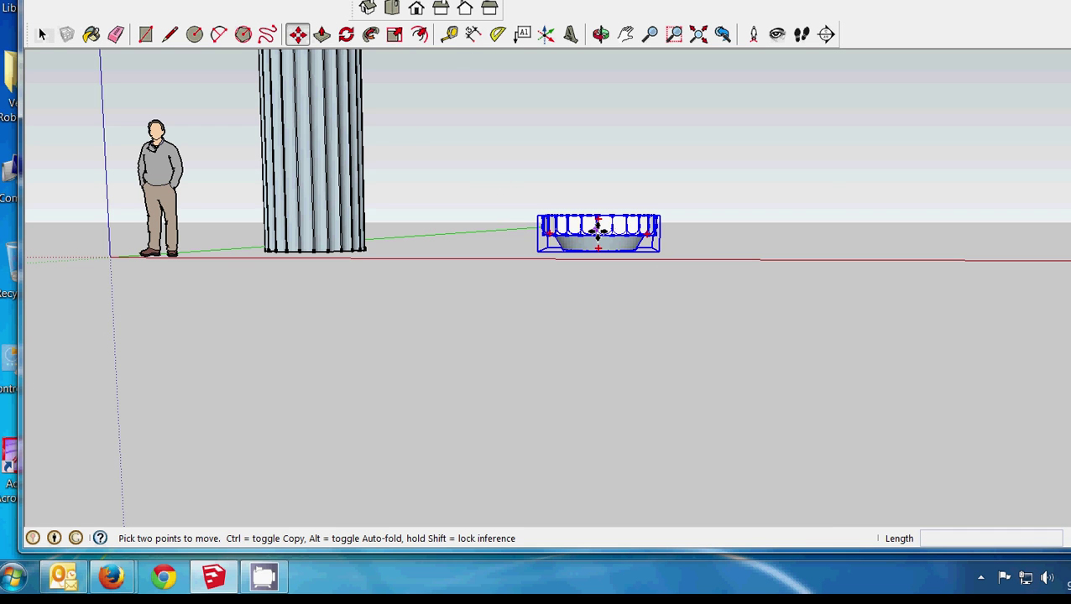
key("ctrl")
left_click(597, 231)
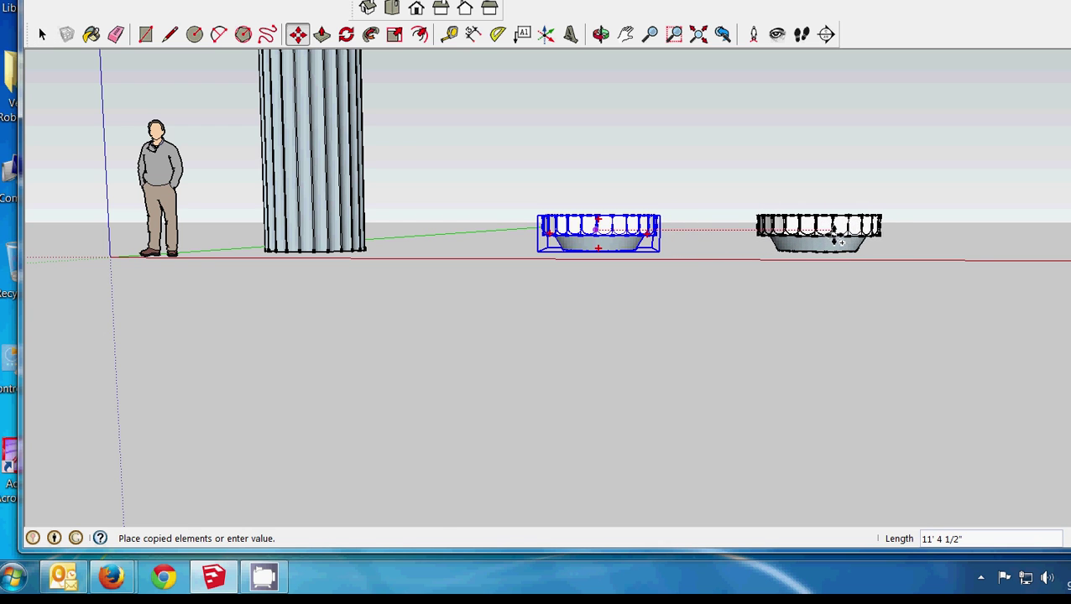
left_click(843, 238)
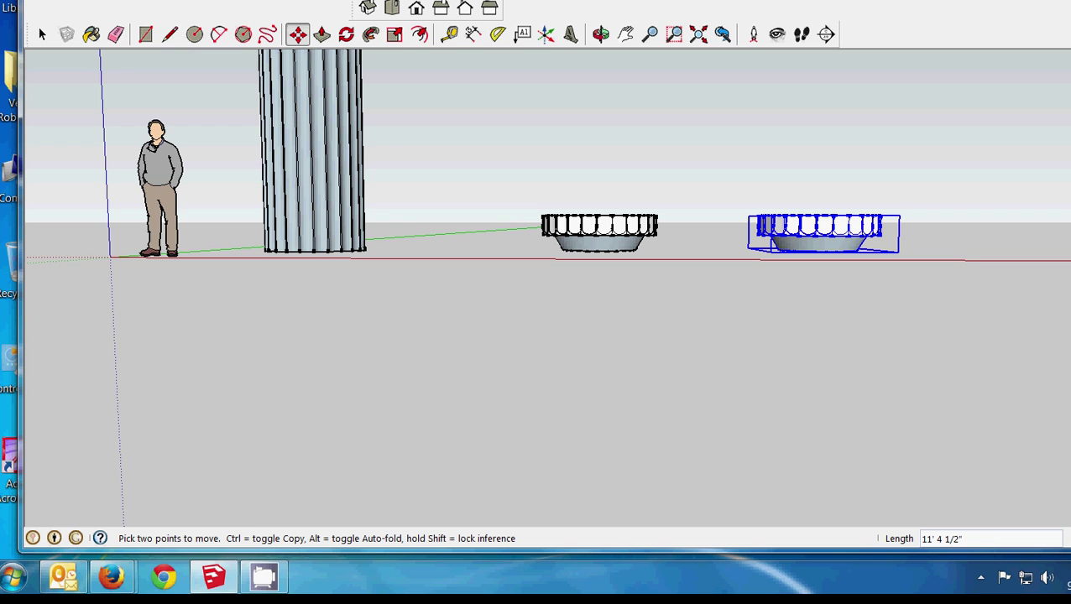
- Flip the copied capital along the component's blue axis and place it directly beneath the fluted column as a base
left_click(63, 1)
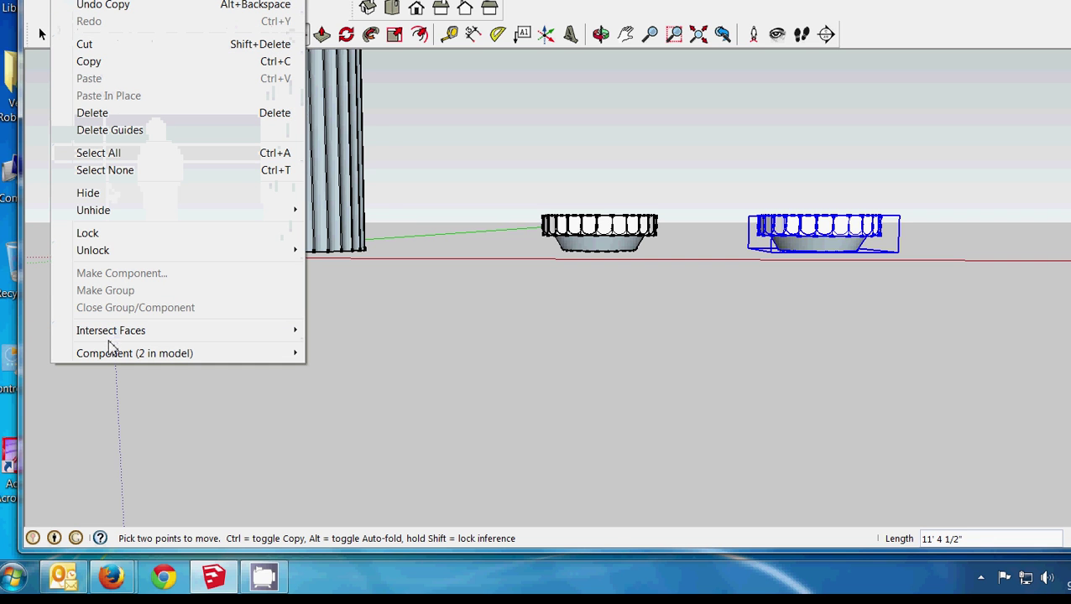
mouse_move(111, 360)
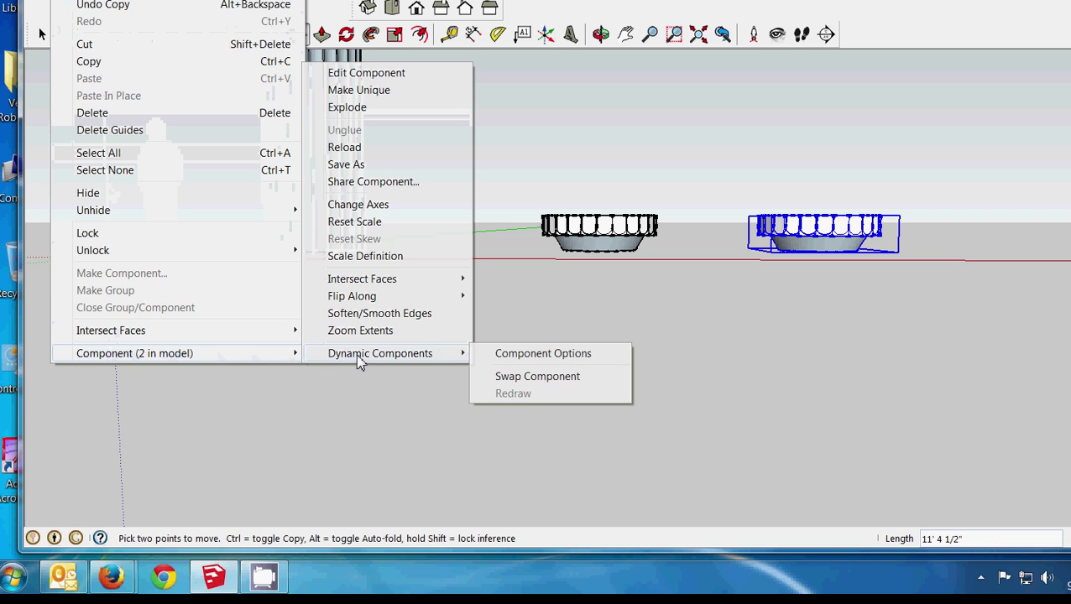
mouse_move(353, 297)
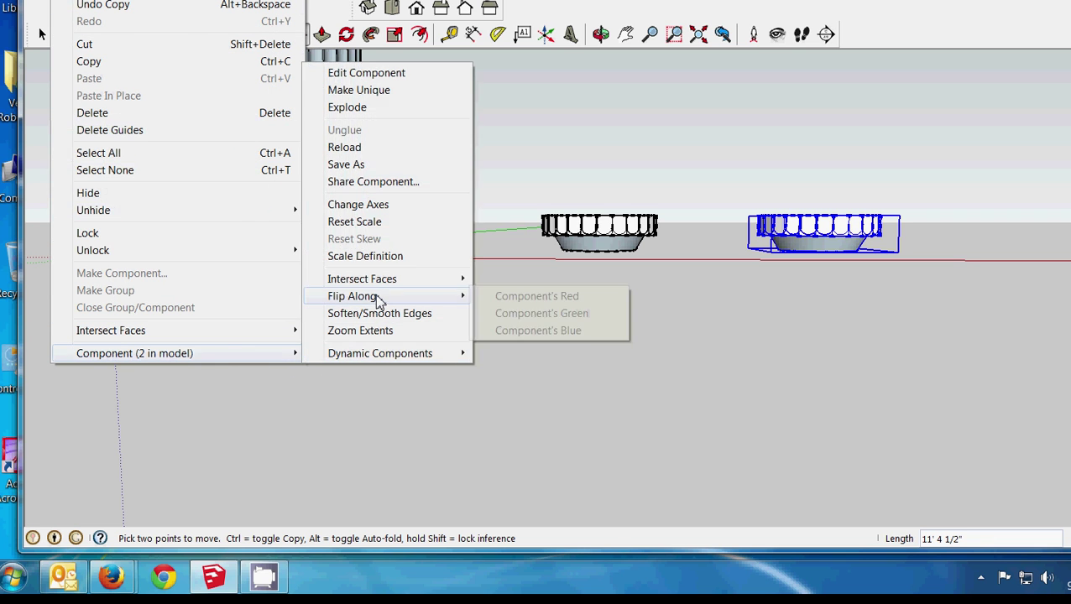
left_click(523, 333)
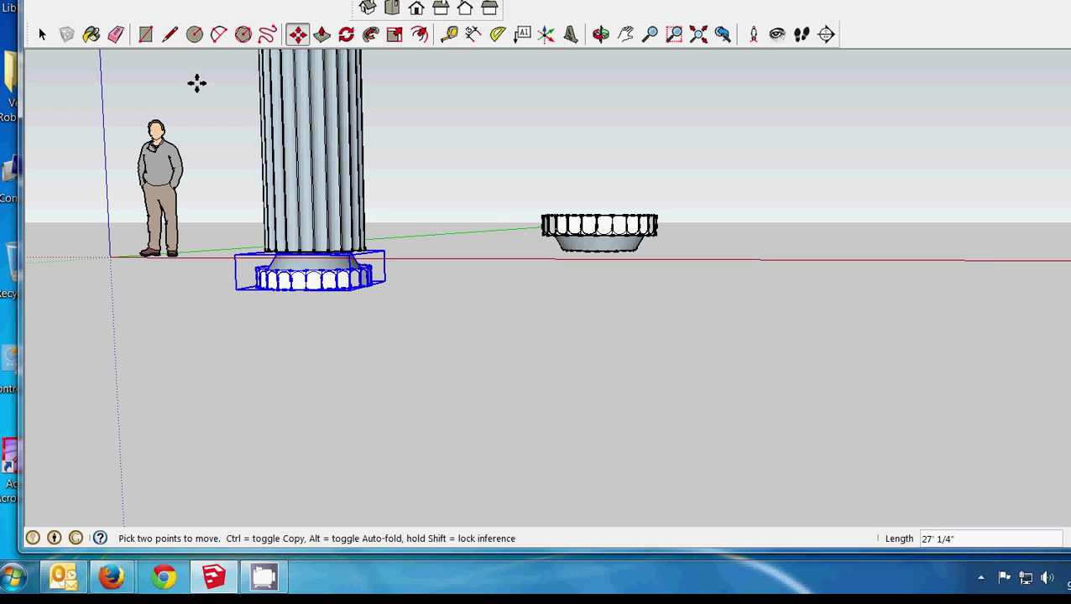
- Scale the base uniformly by 1.35 and shift it about 6 1/4" back under the column
left_click(395, 35)
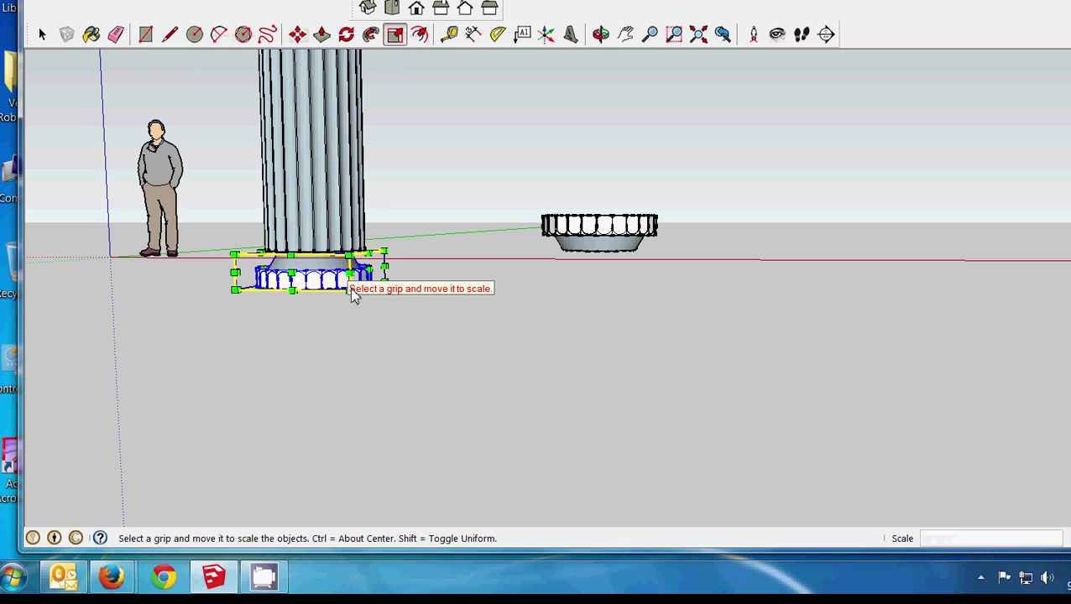
left_click_drag(354, 295, 370, 326)
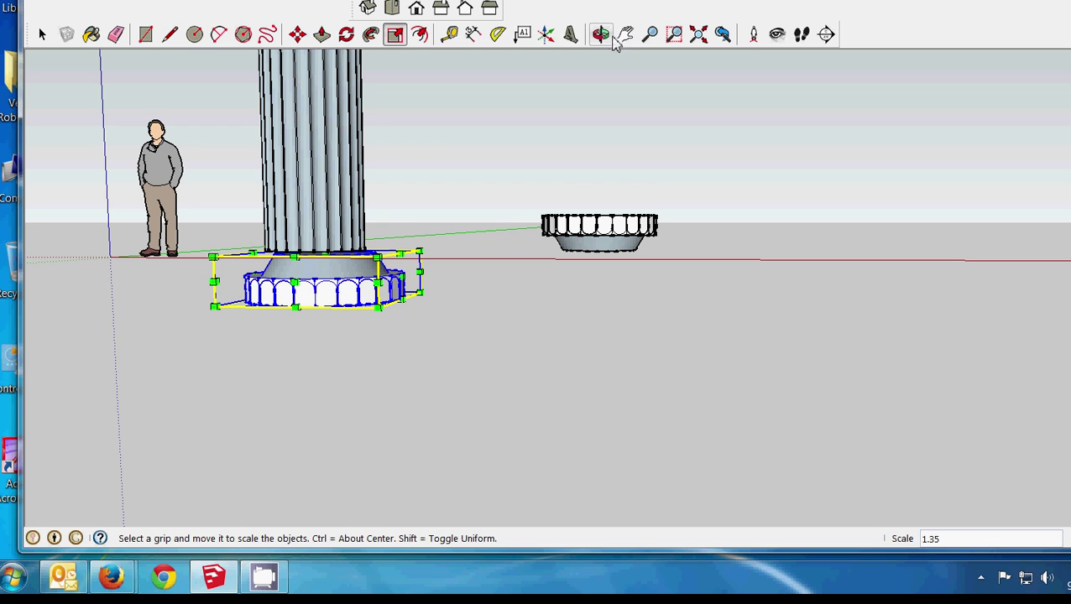
left_click(297, 34)
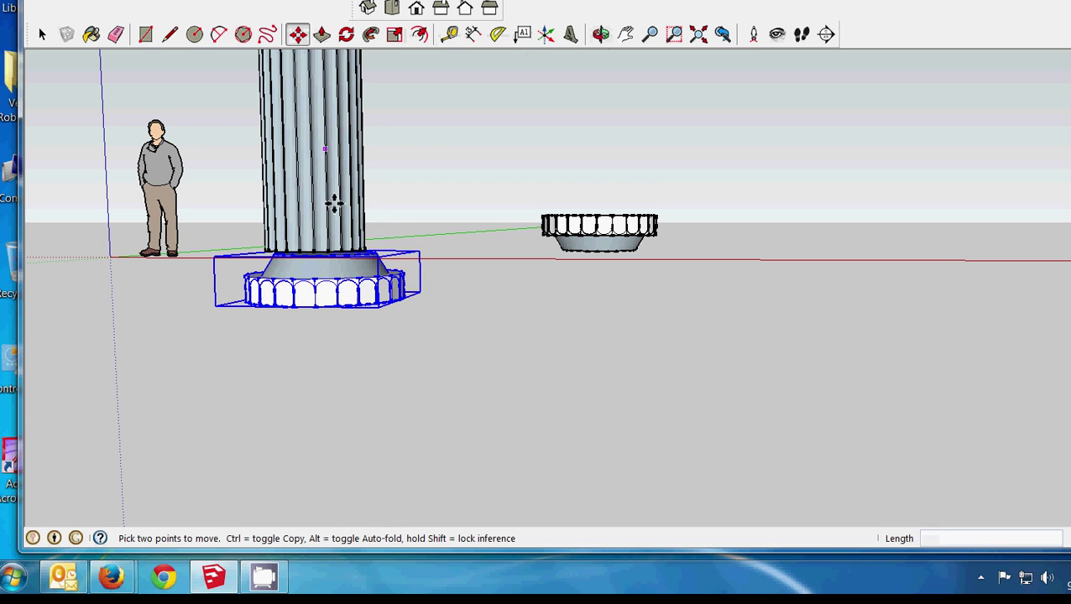
left_click(324, 281)
left_click(305, 270)
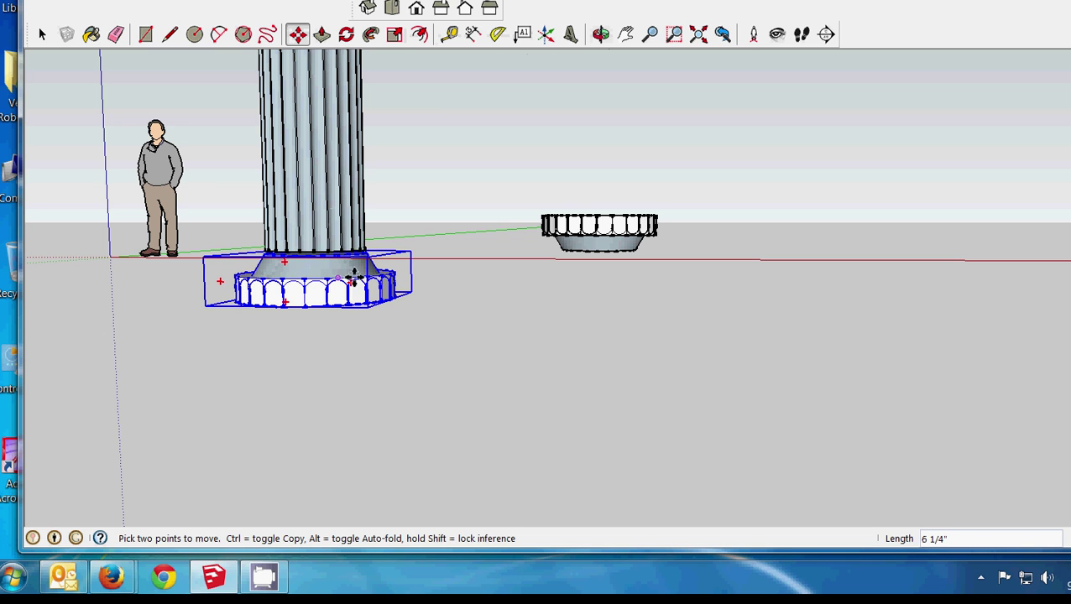
- Move the enlarged base about 6 3/16" along the red axis towards the column's centre
left_click(600, 33)
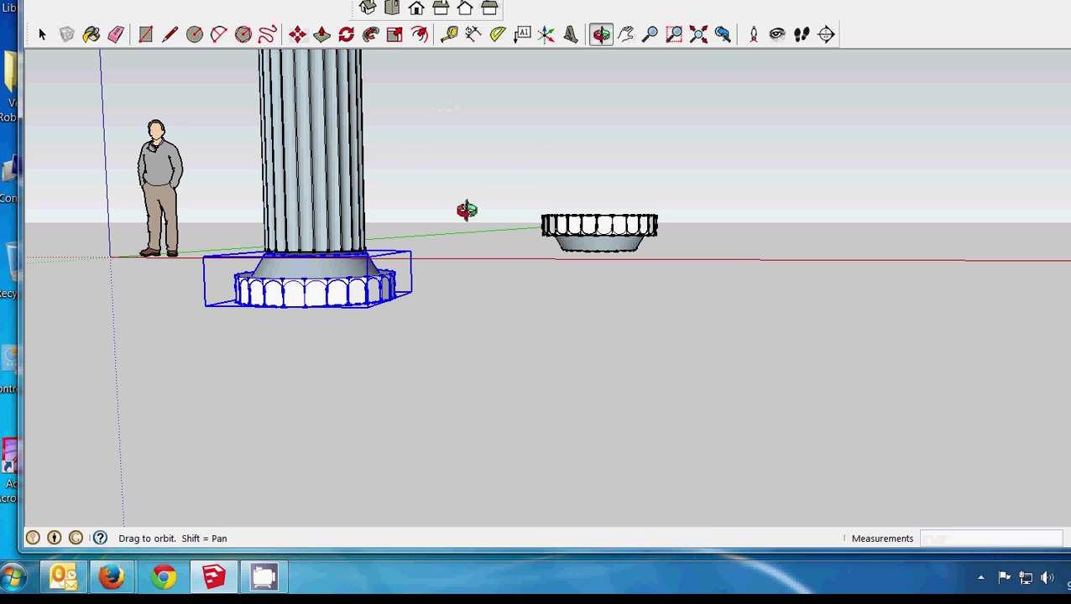
left_click_drag(465, 210, 266, 414)
left_click(297, 33)
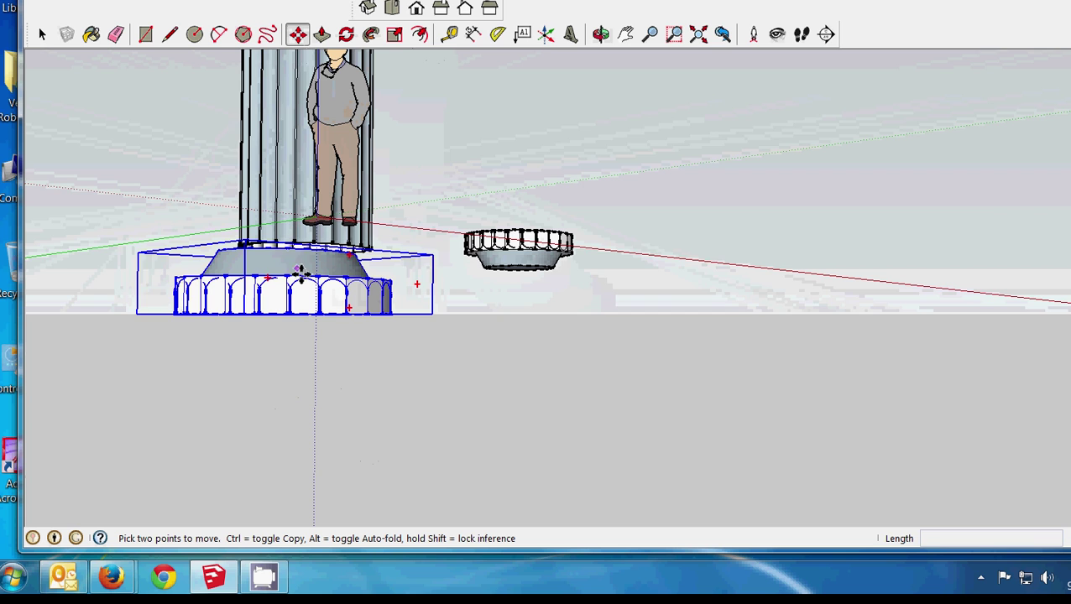
left_click(304, 280)
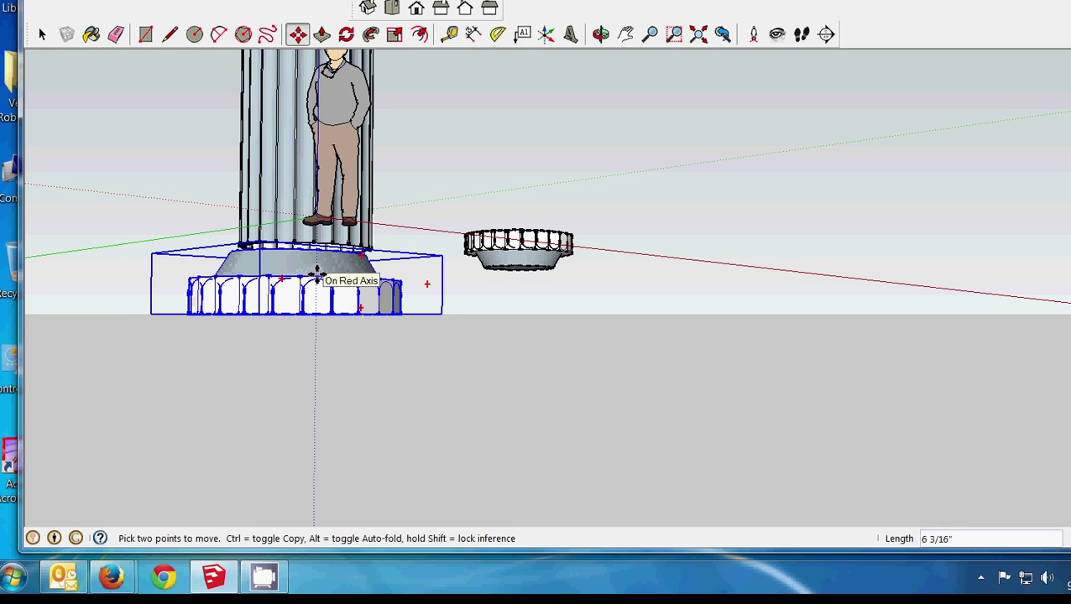
- Shift the base about 10 1/16" along the green axis to line it up beneath the column shaft
left_click(601, 34)
left_click_drag(153, 136, 344, 184)
left_click(297, 34)
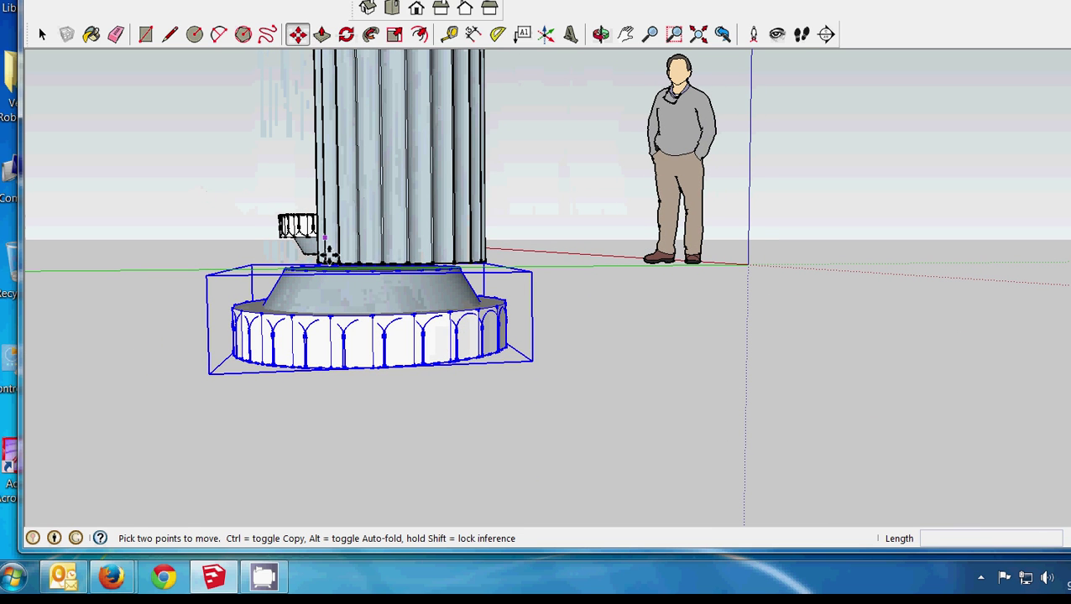
left_click(352, 322)
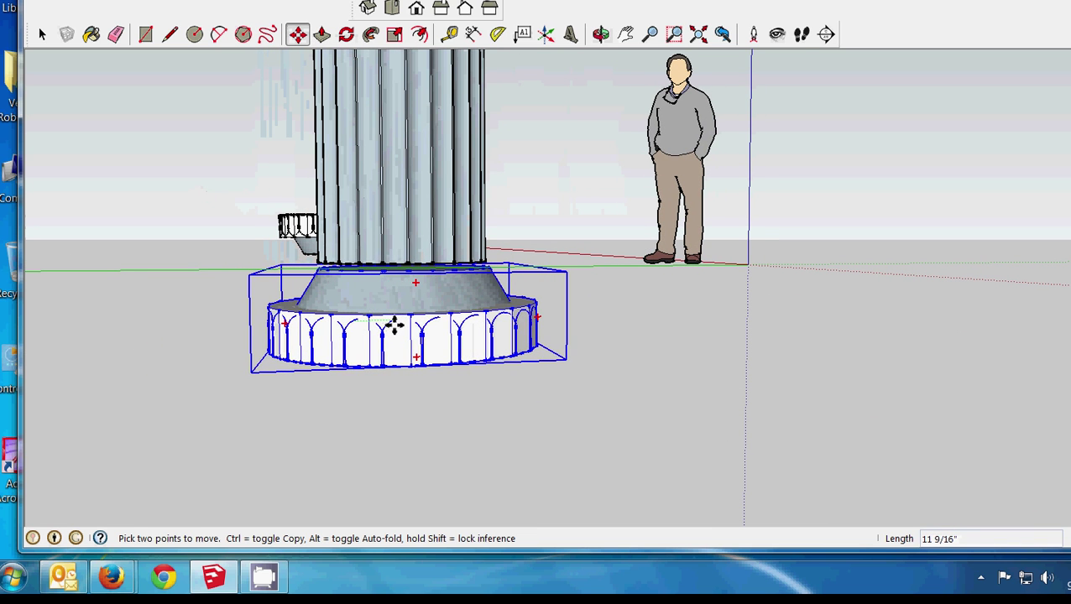
left_click(389, 326)
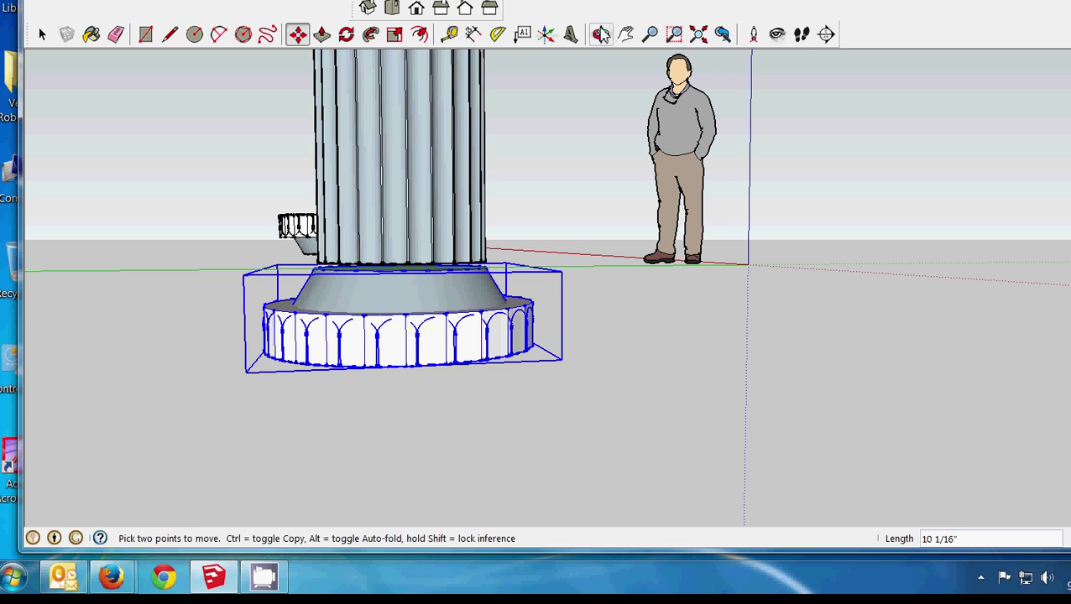
- Nudge the base about 3 15/16" along the red axis to even its overhang around the shaft
left_click(601, 33)
left_click_drag(71, 173, 443, 210)
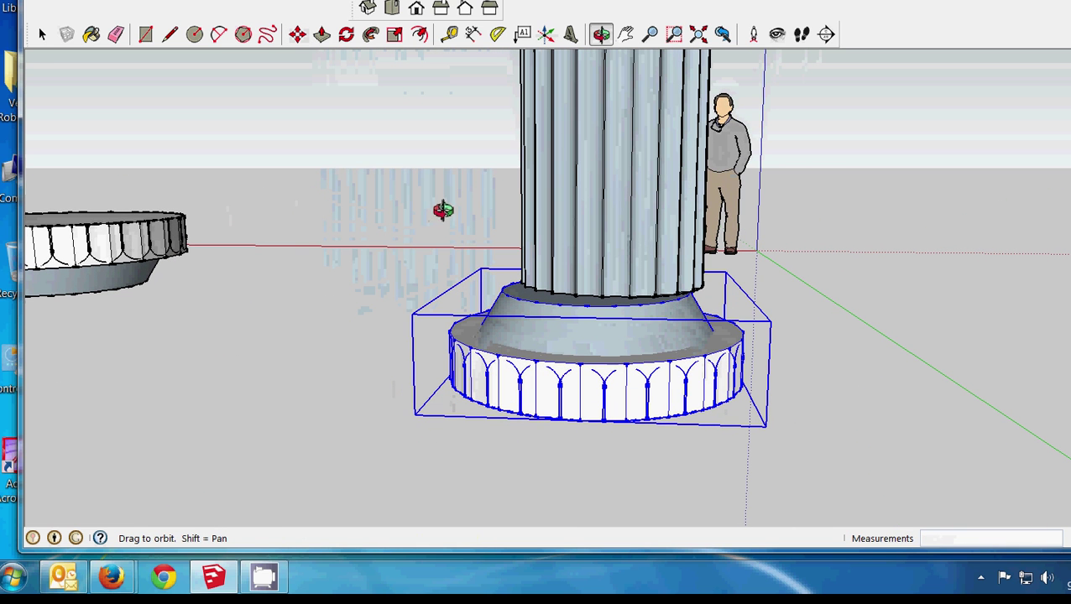
left_click(298, 34)
left_click(579, 344)
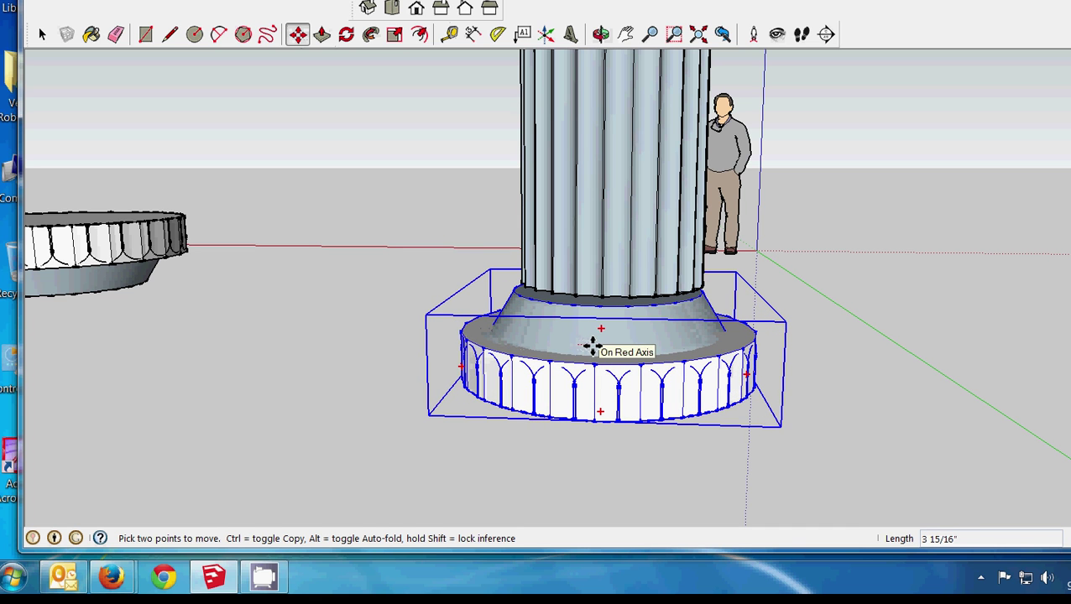
left_click(592, 345)
- Adjust the base by about 5 11/16" under the column, viewed from the upright capital's side
left_click(601, 34)
left_click_drag(406, 236, 624, 264)
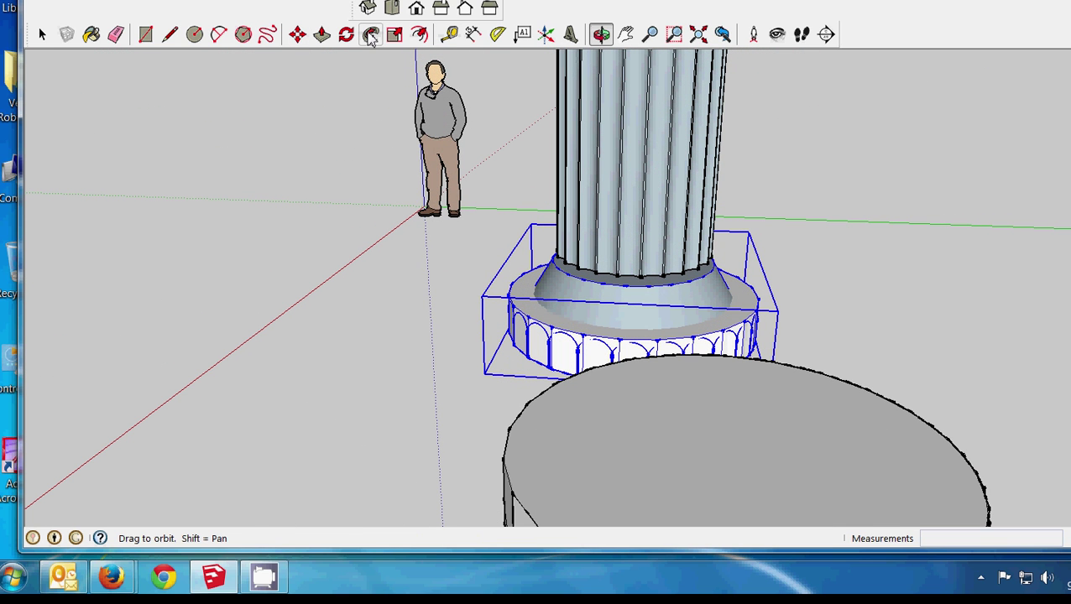
left_click(298, 34)
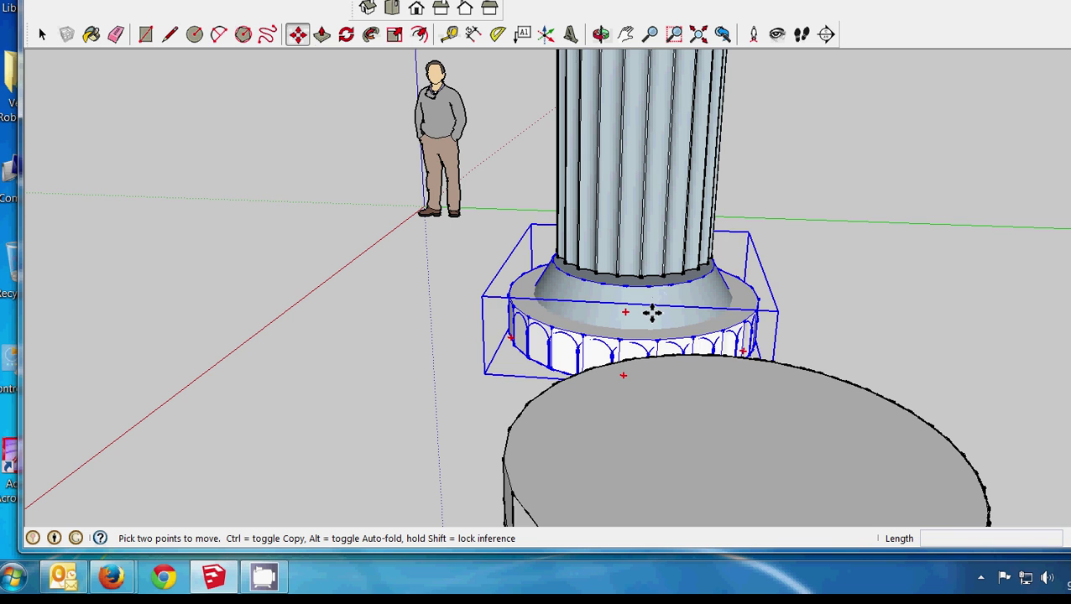
left_click(653, 312)
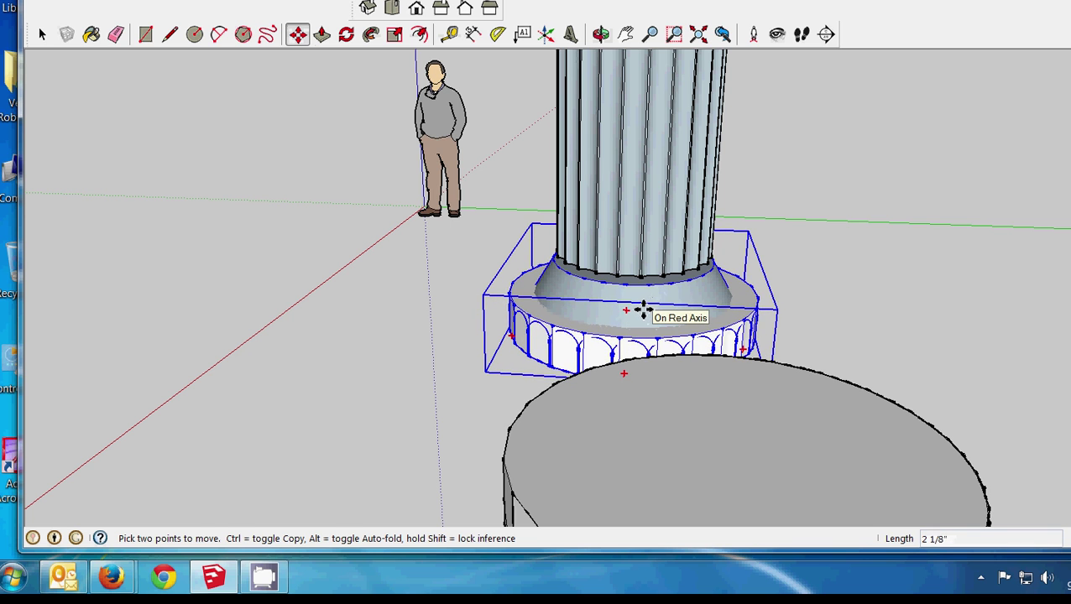
left_click(643, 306)
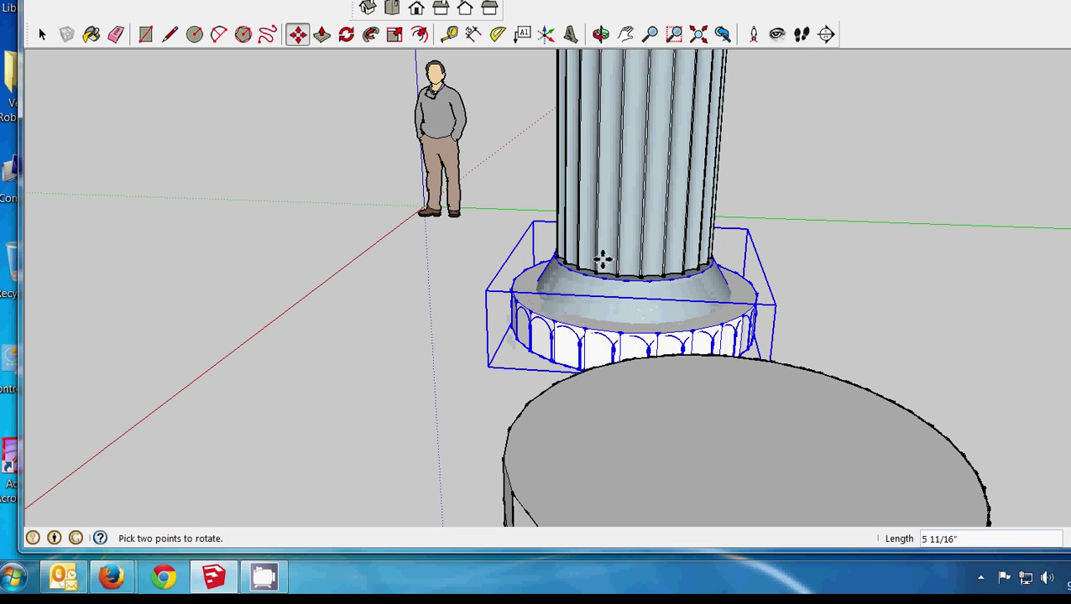
- Fine-tune the base's centring under the column with moves of about 3 3/8" and 7/8" along the red axis
left_click(601, 34)
left_click_drag(471, 184, 448, 330)
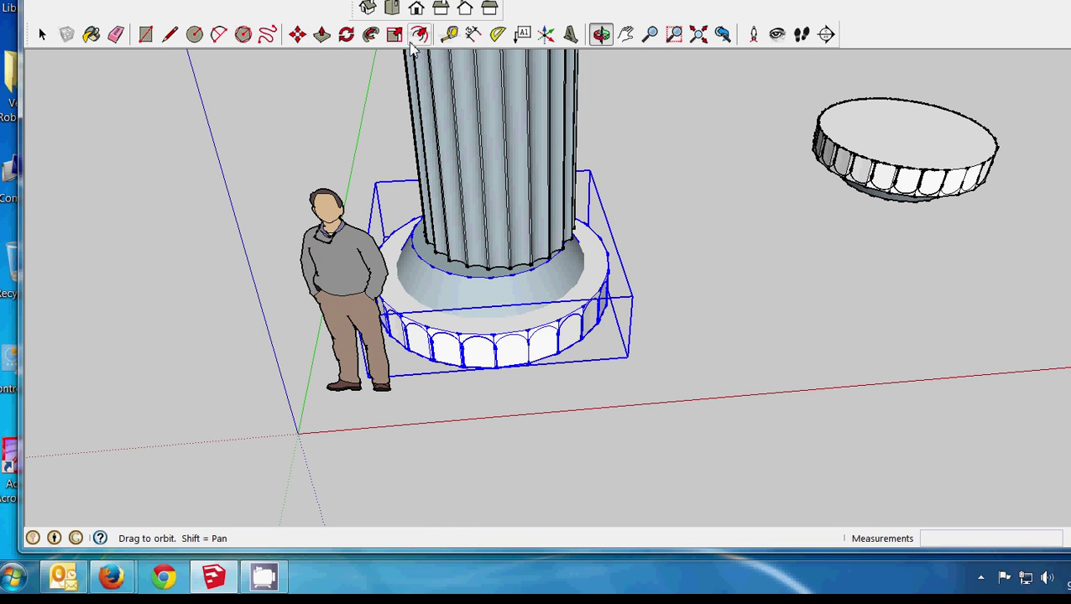
left_click(297, 34)
left_click(435, 301)
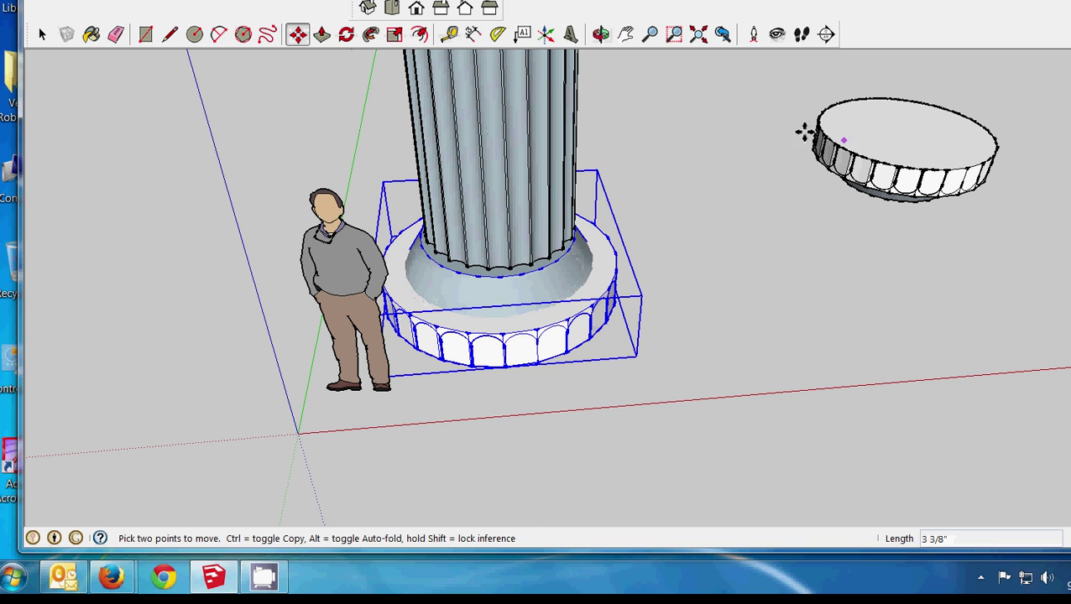
left_click(508, 319)
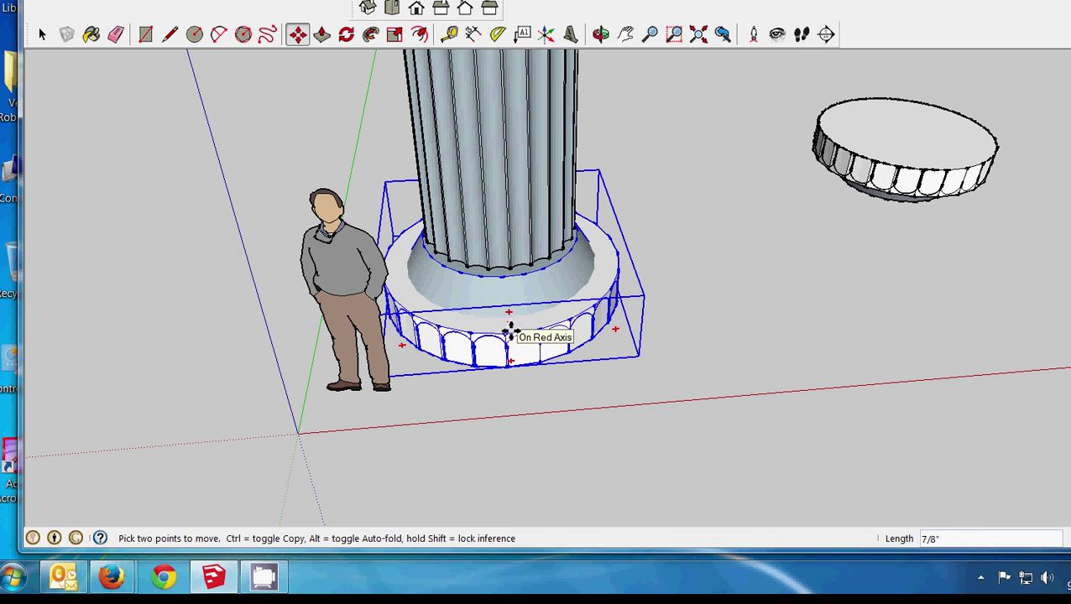
- Raise the base about 3 11/16" to meet the underside of the column shaft, and clear the selection
left_click(509, 333)
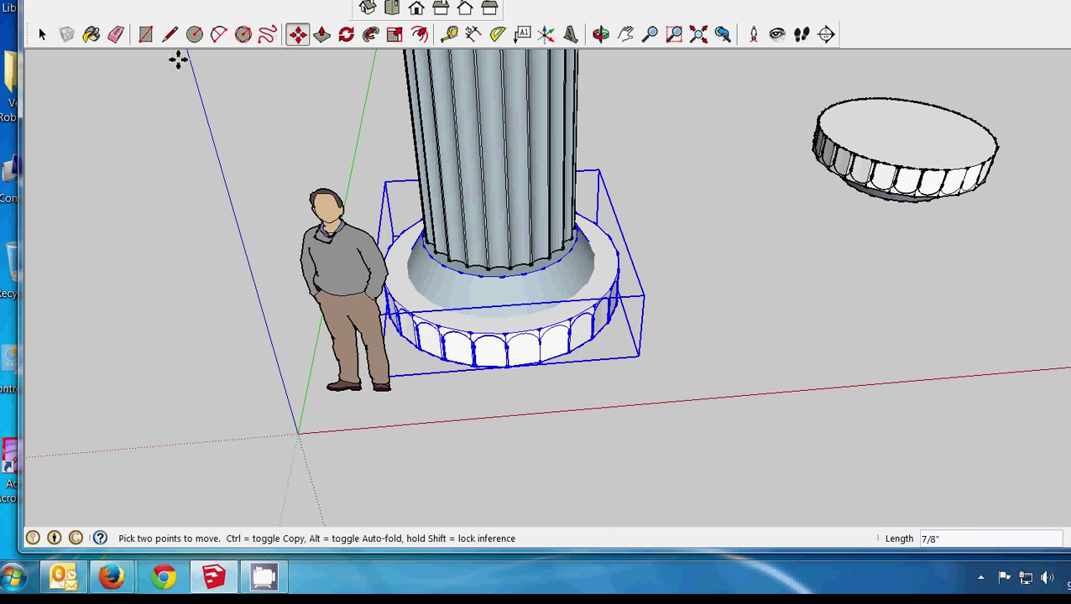
left_click(601, 34)
left_click_drag(643, 167, 641, 55)
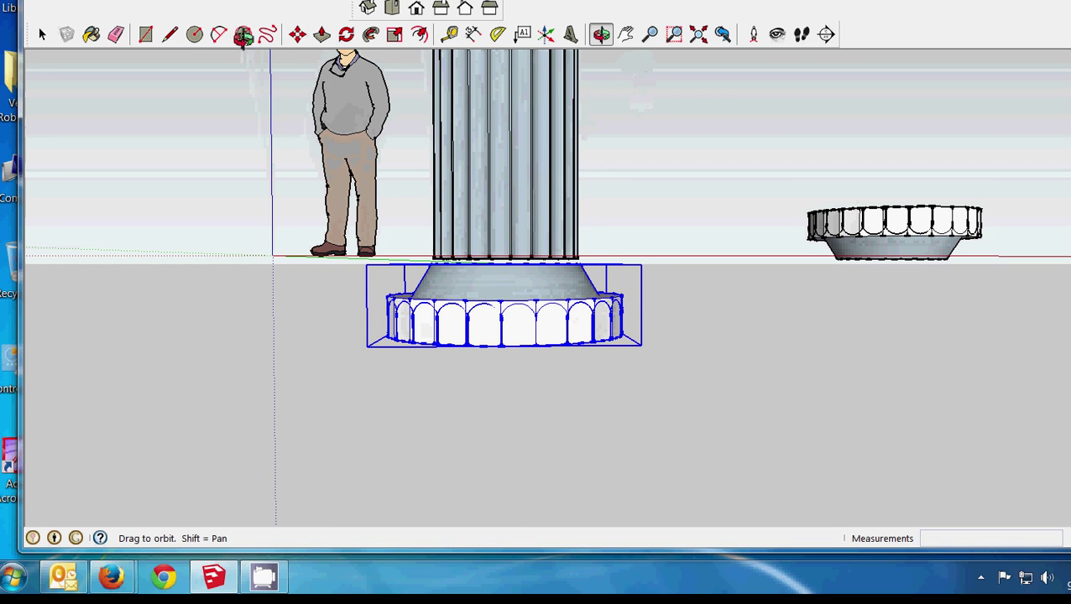
left_click(298, 34)
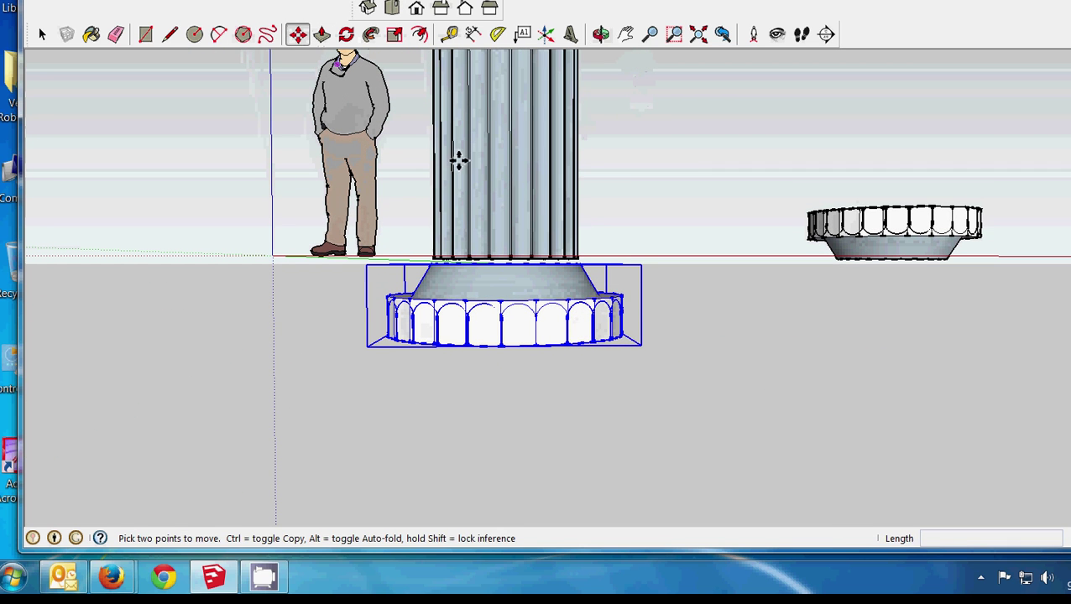
left_click(502, 318)
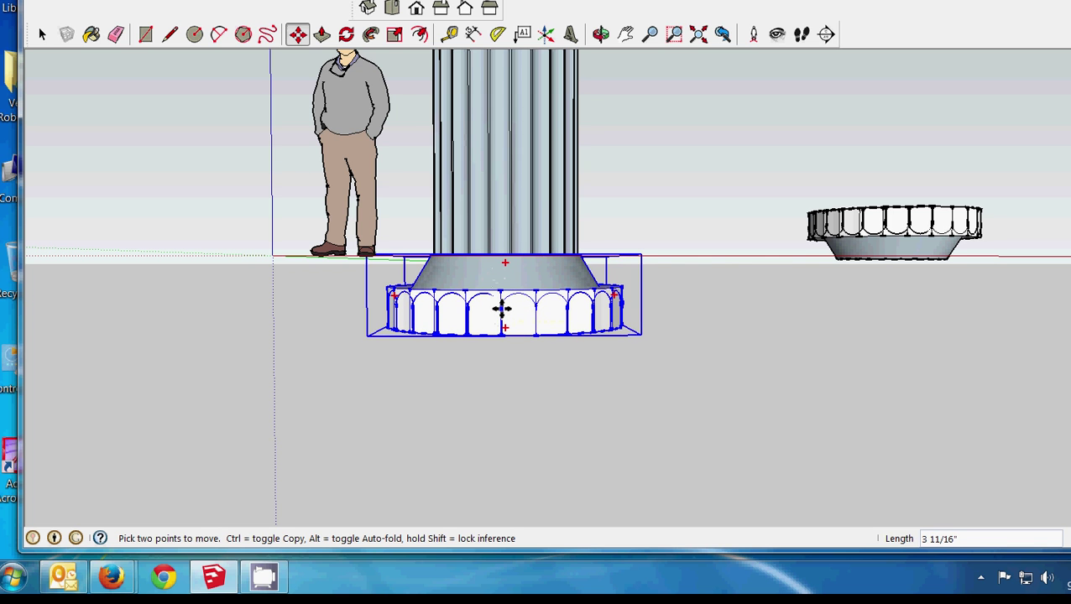
left_click(602, 34)
left_click_drag(240, 257, 516, 396)
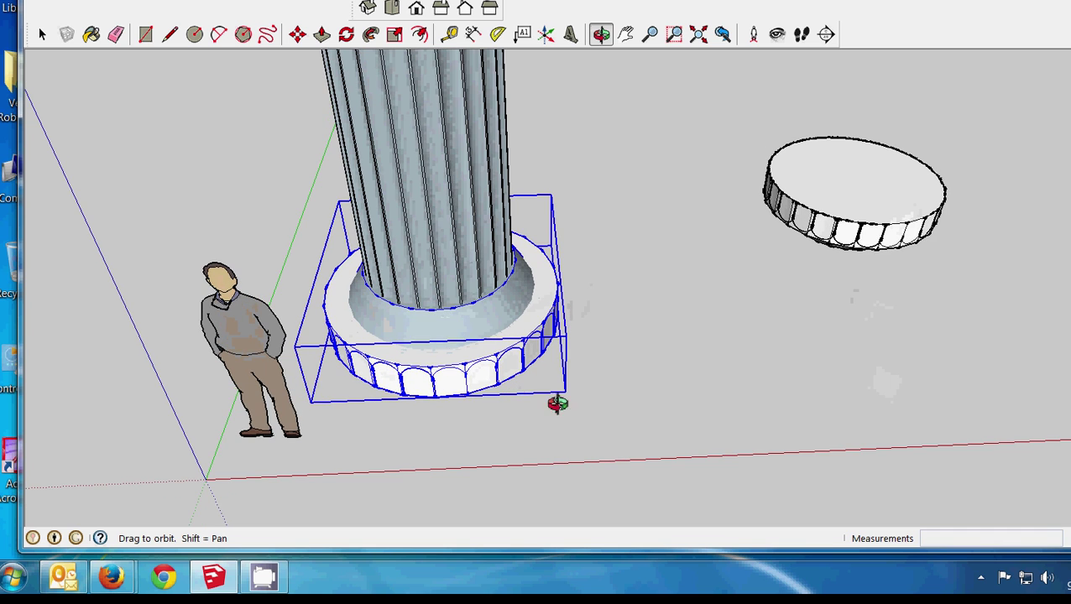
left_click(42, 34)
left_click(638, 239)
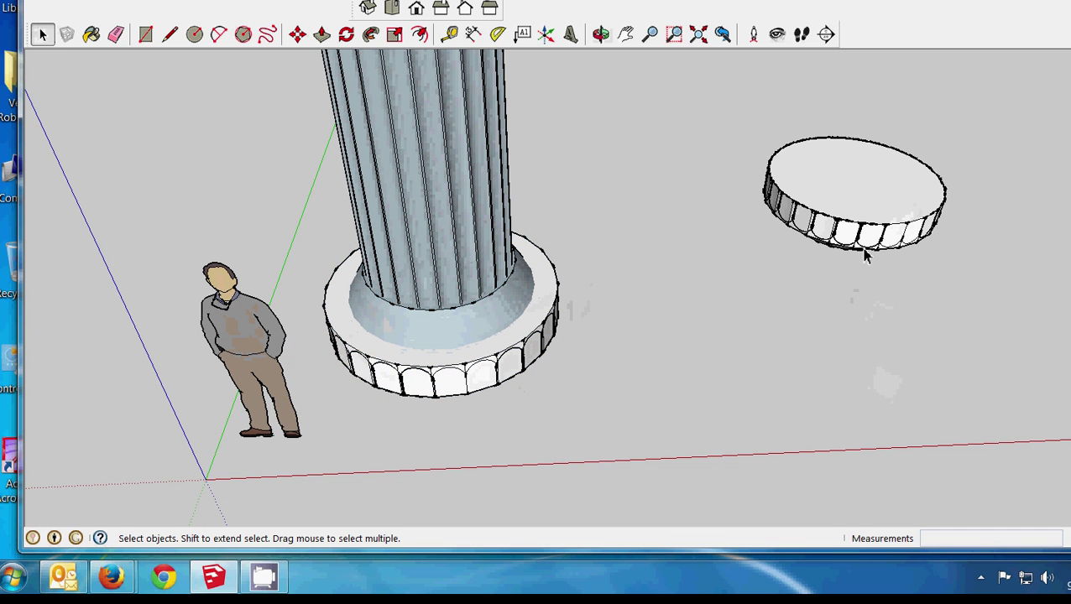
- Raise the upright capital about 20' 10 5/16" and shift it about 7' 7 15/16" along the red axis over the shaft's top
left_click(852, 238)
scroll(610, 268, "down", 5)
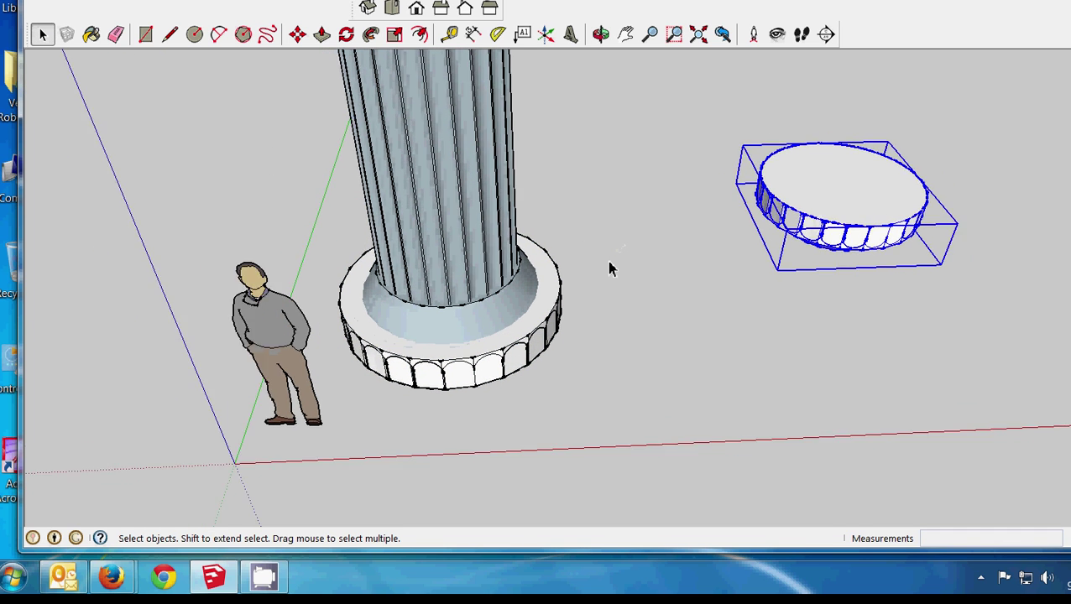
left_click(627, 35)
left_click_drag(634, 120, 611, 397)
left_click_drag(602, 177, 609, 240)
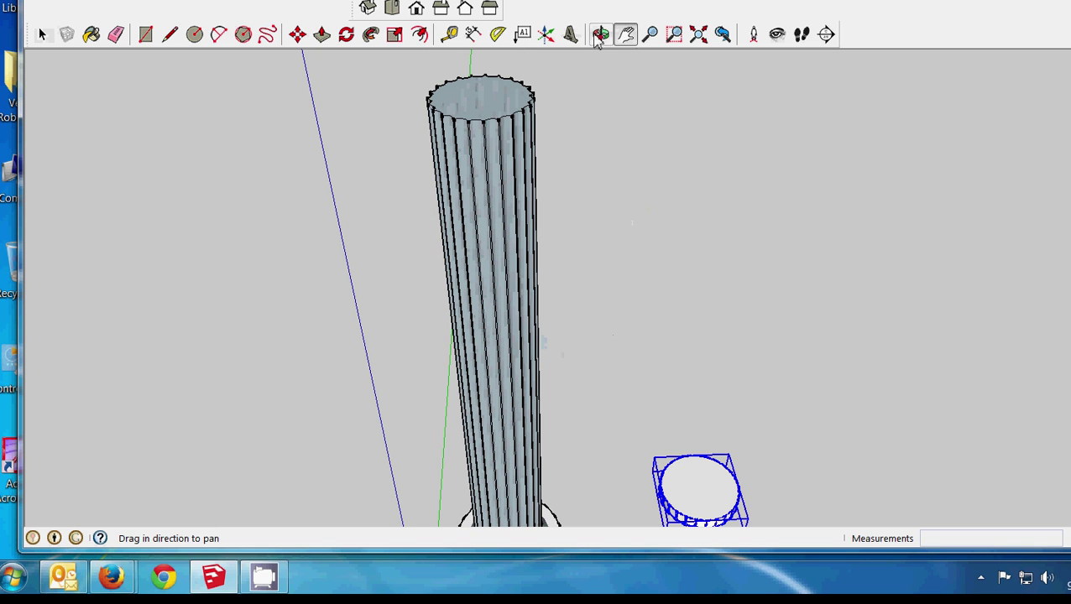
left_click(298, 35)
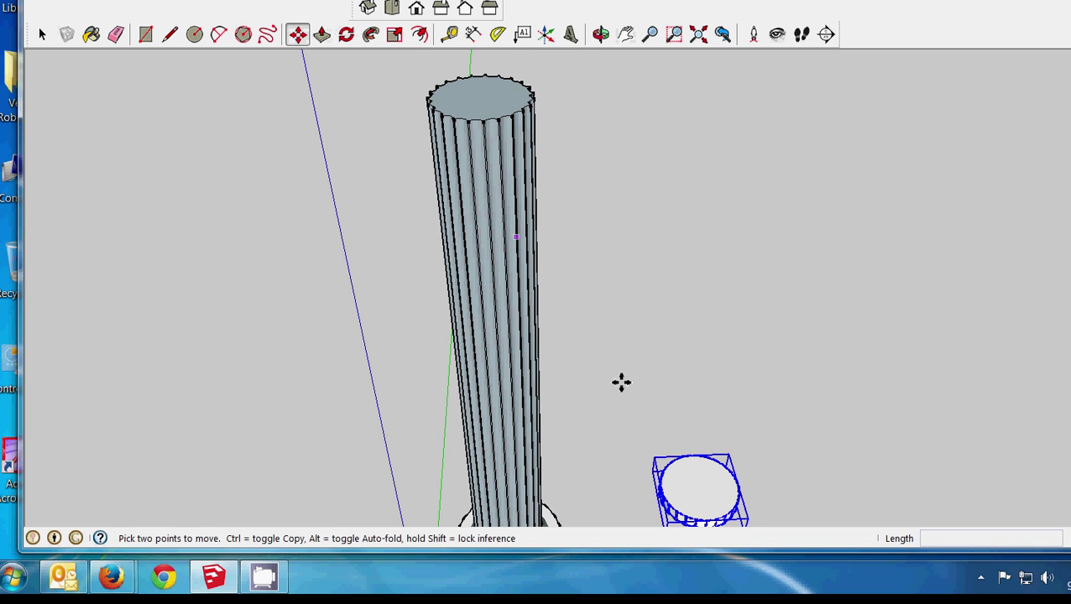
left_click(707, 519)
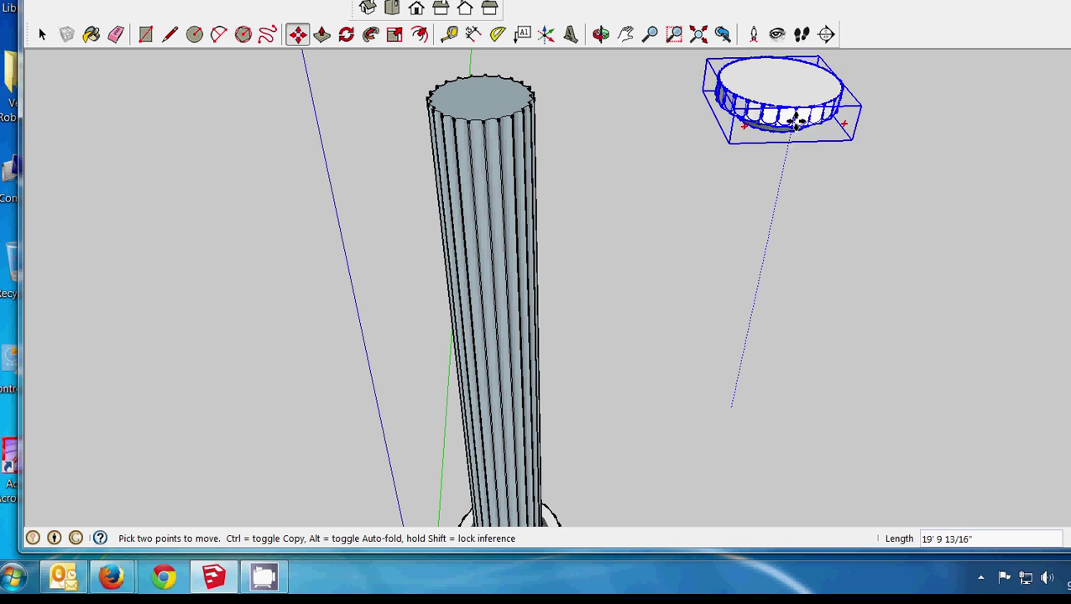
left_click(796, 102)
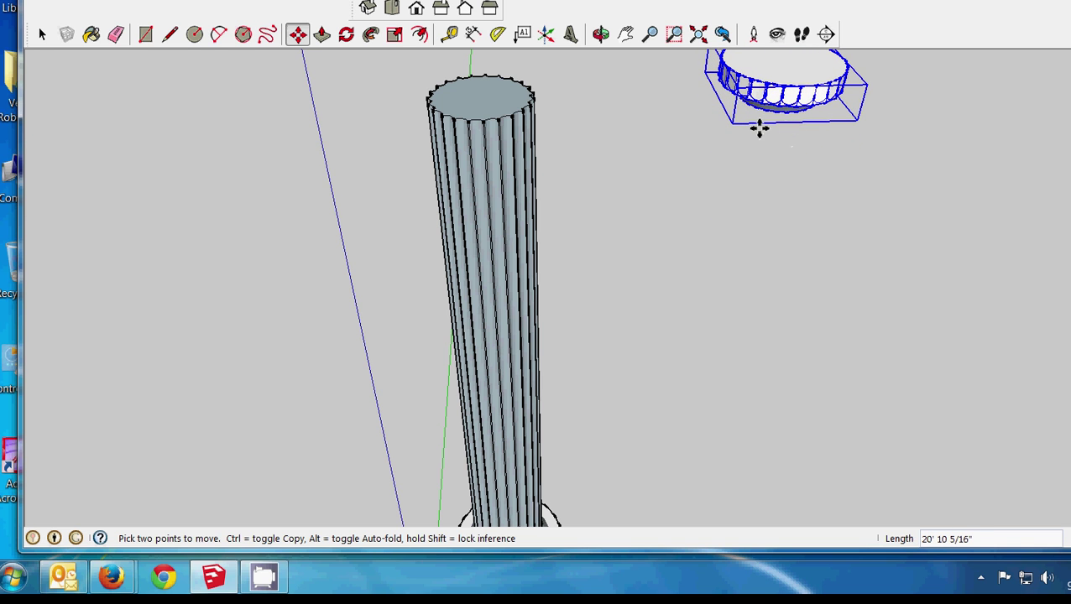
left_click(807, 99)
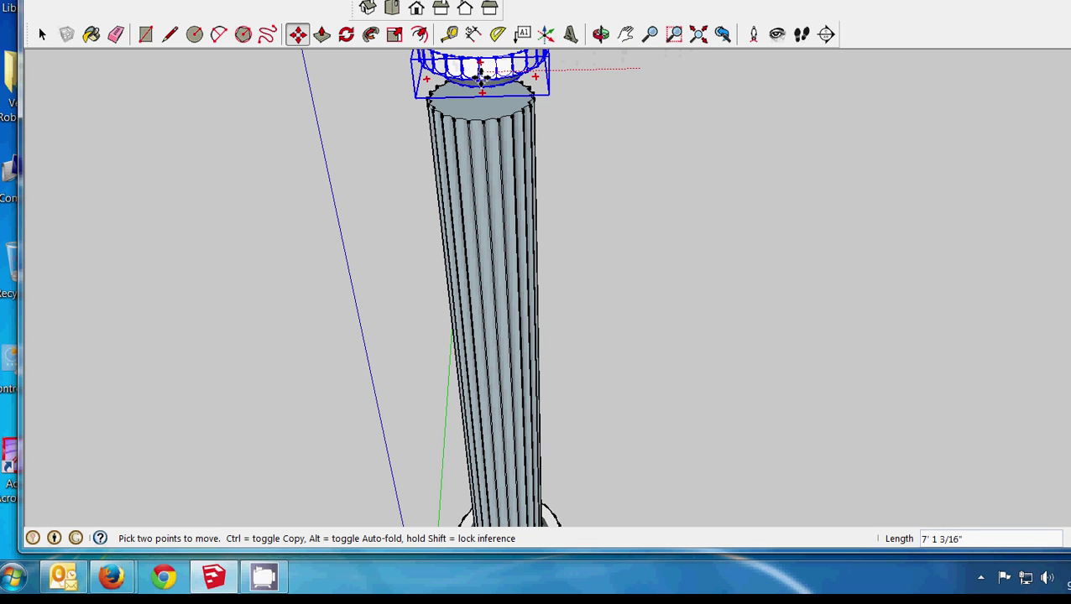
left_click(467, 76)
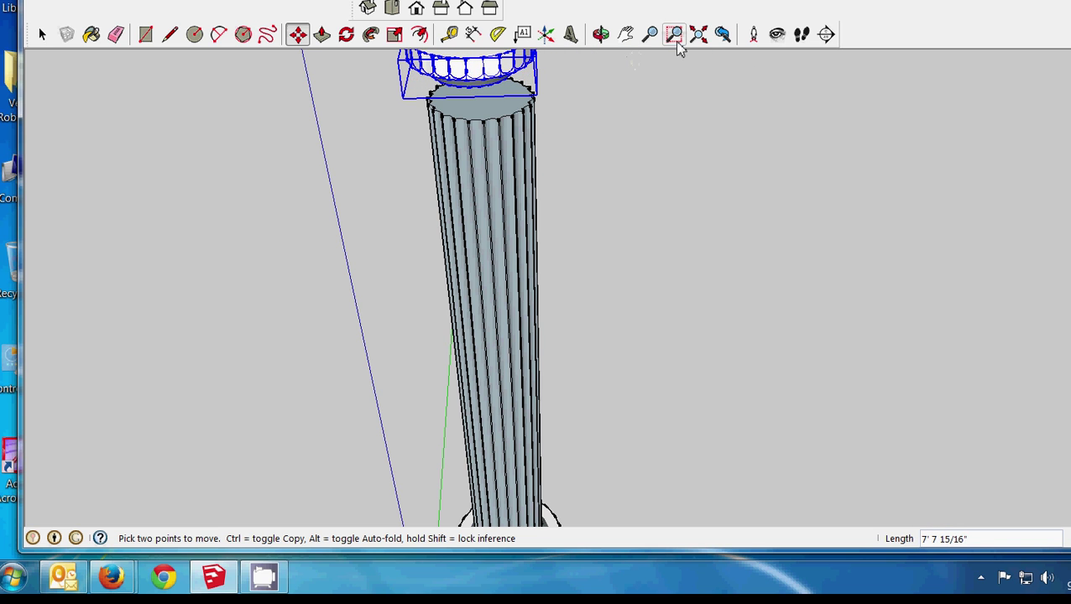
- Scale the capital uniformly from a corner by about 1.28 to suit the shaft's width
left_click(601, 36)
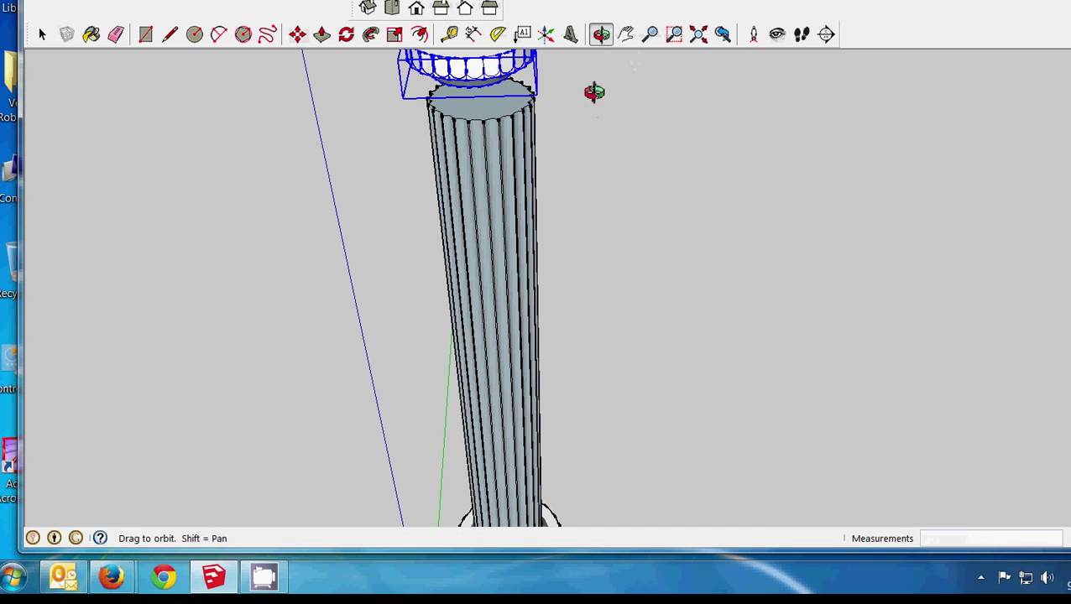
left_click_drag(593, 91, 609, 176)
left_click(627, 34)
scroll(611, 174, "up", 6)
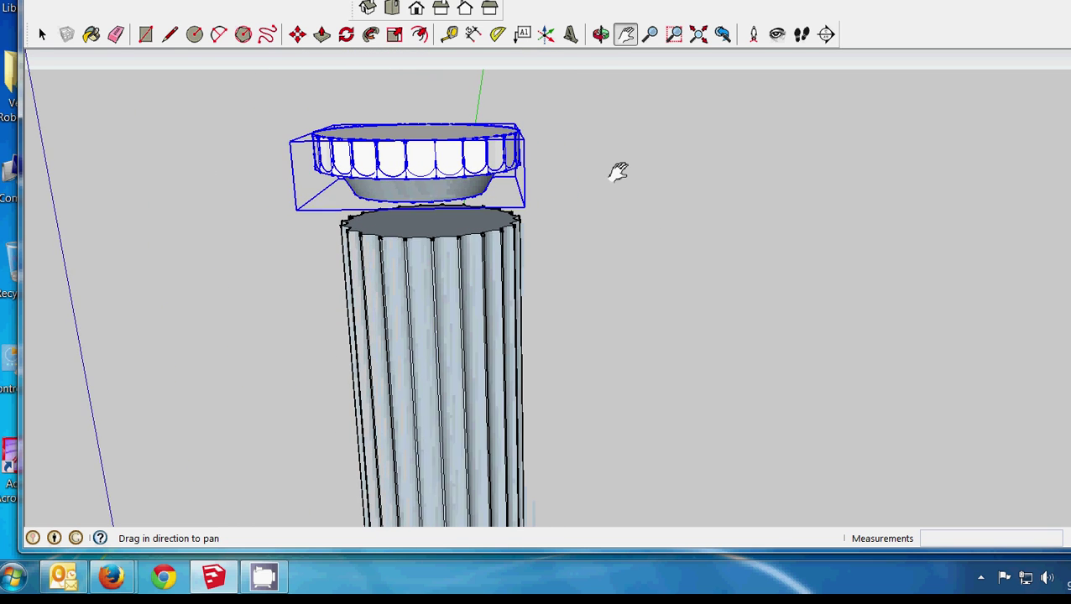
scroll(618, 172, "up", 1)
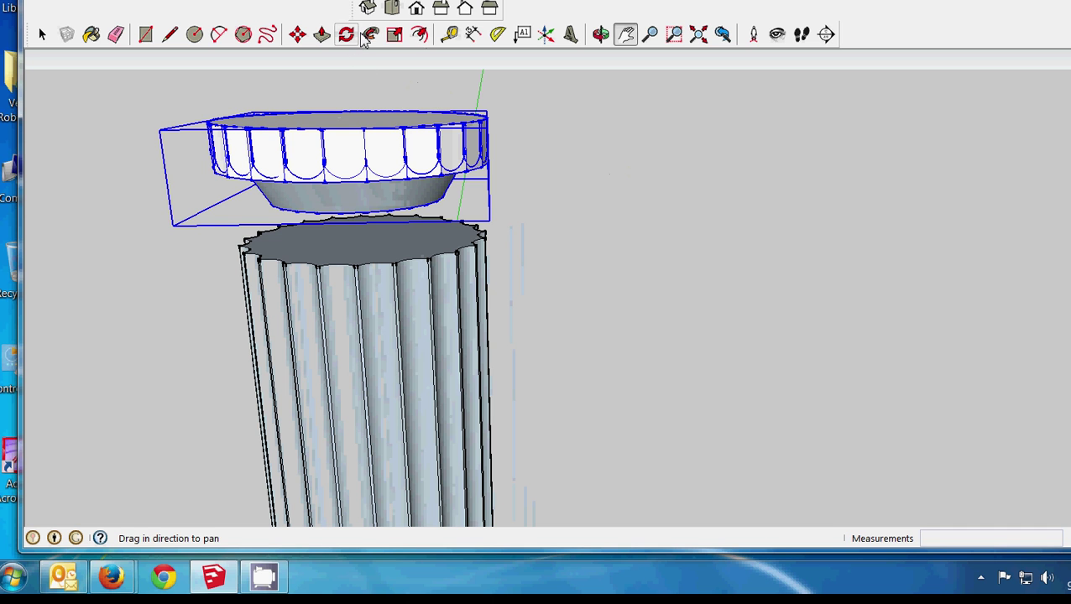
left_click(396, 38)
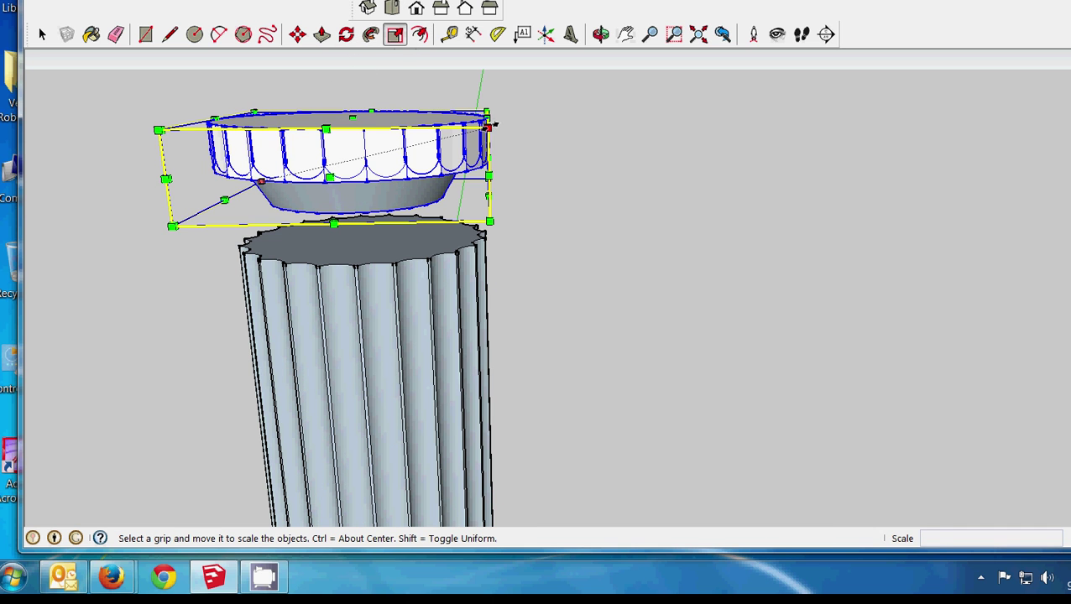
left_click_drag(492, 124, 587, 102)
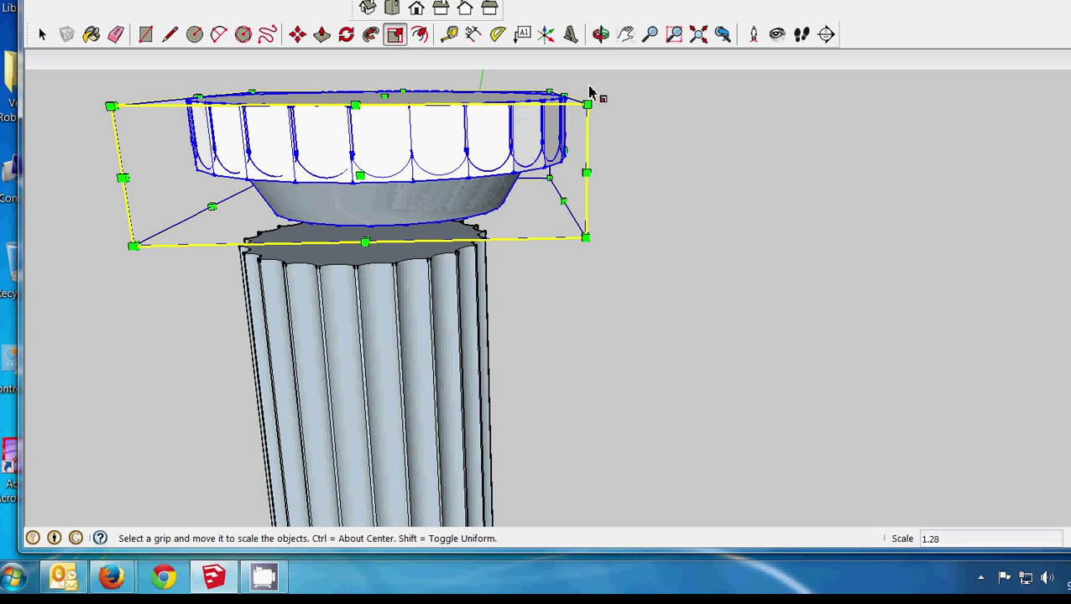
- Move the enlarged capital about 4 5/16" closer to the shaft's top
left_click(601, 34)
left_click_drag(87, 165, 563, 113)
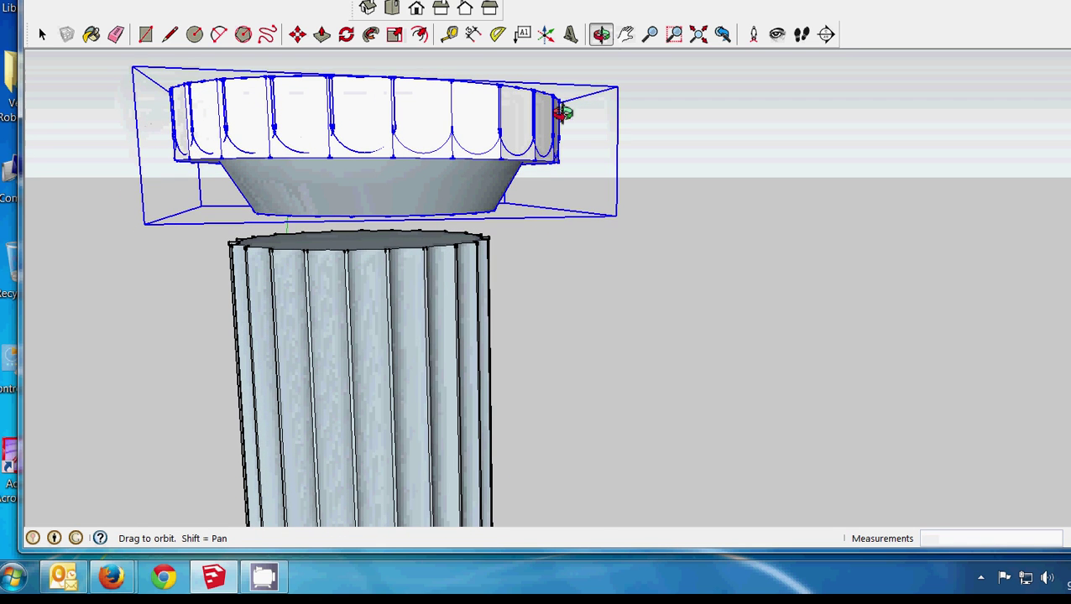
left_click(298, 34)
left_click(395, 169)
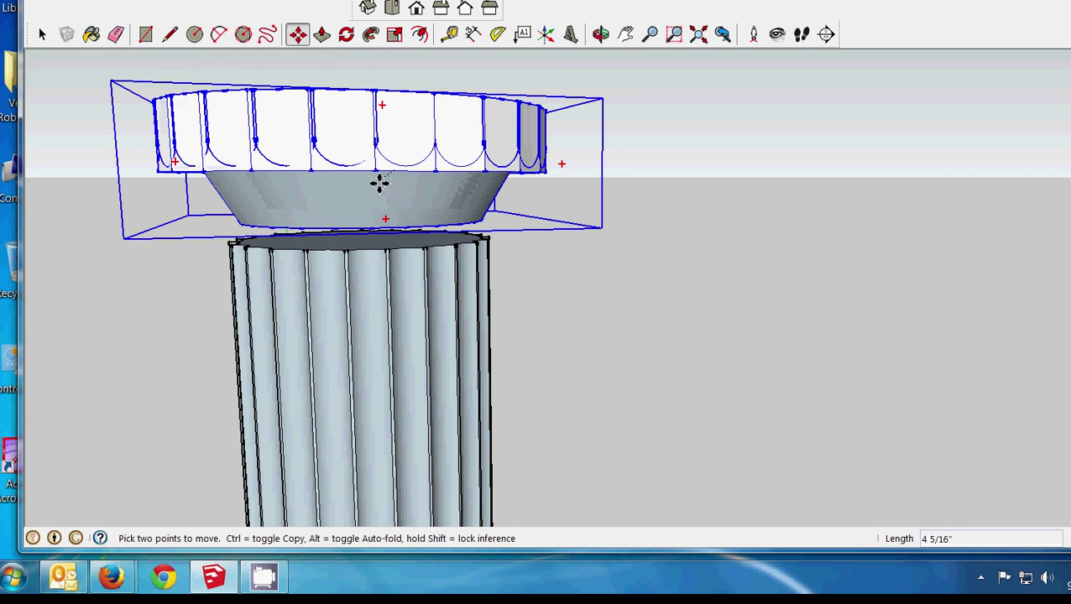
- Shift the capital about 10 7/8" along the green axis to centre it over the shaft
left_click(602, 33)
left_click_drag(579, 149, 852, 327)
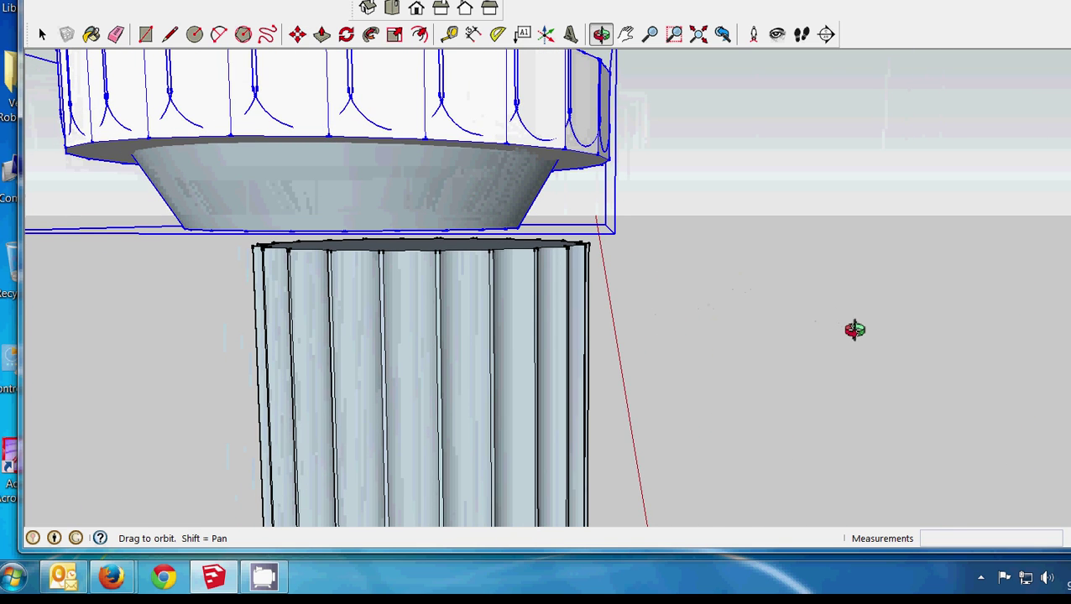
left_click(297, 33)
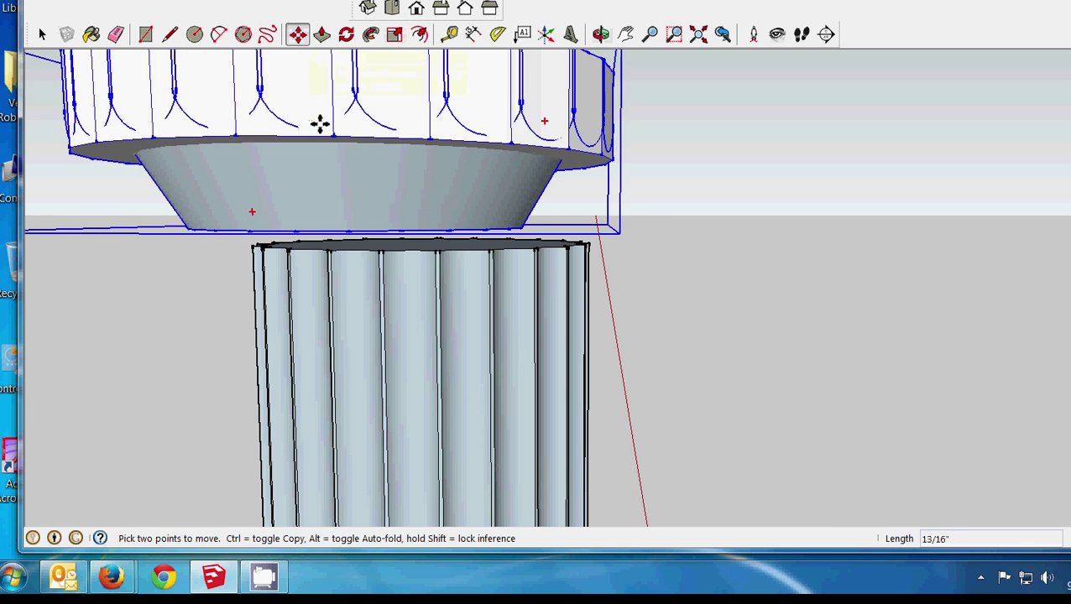
left_click(318, 124)
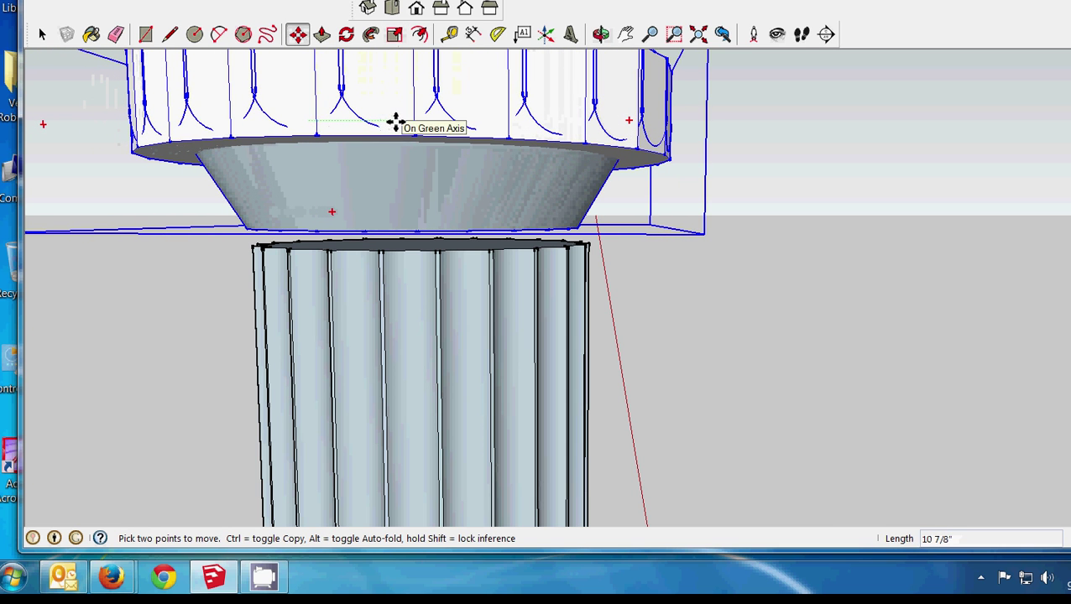
- Lower the capital about 3 1/4" onto the top of the column shaft
left_click(600, 33)
left_click_drag(149, 327, 264, 405)
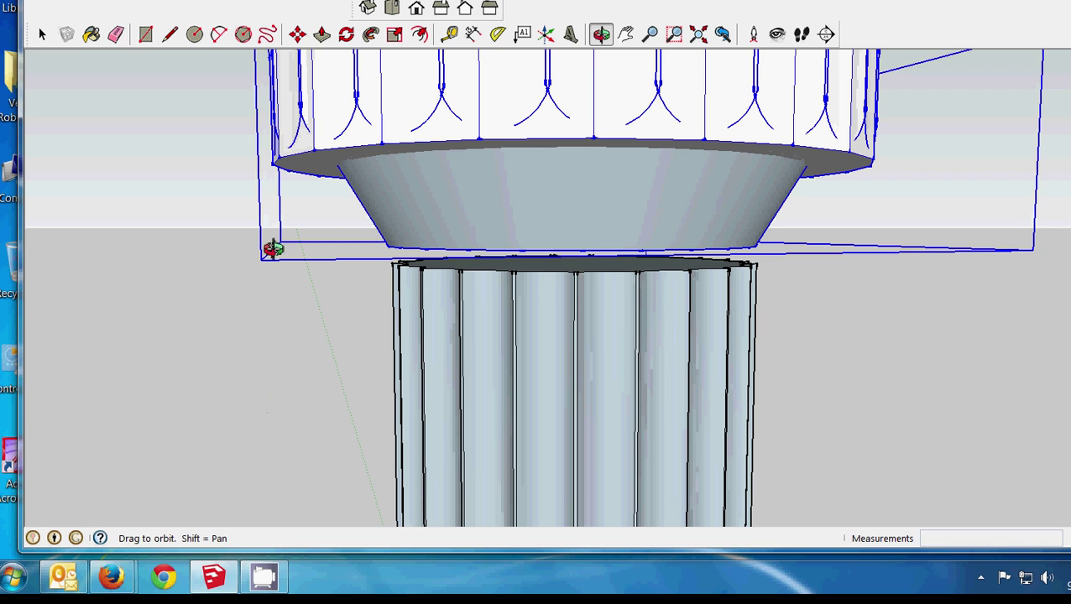
left_click(298, 35)
left_click(576, 121)
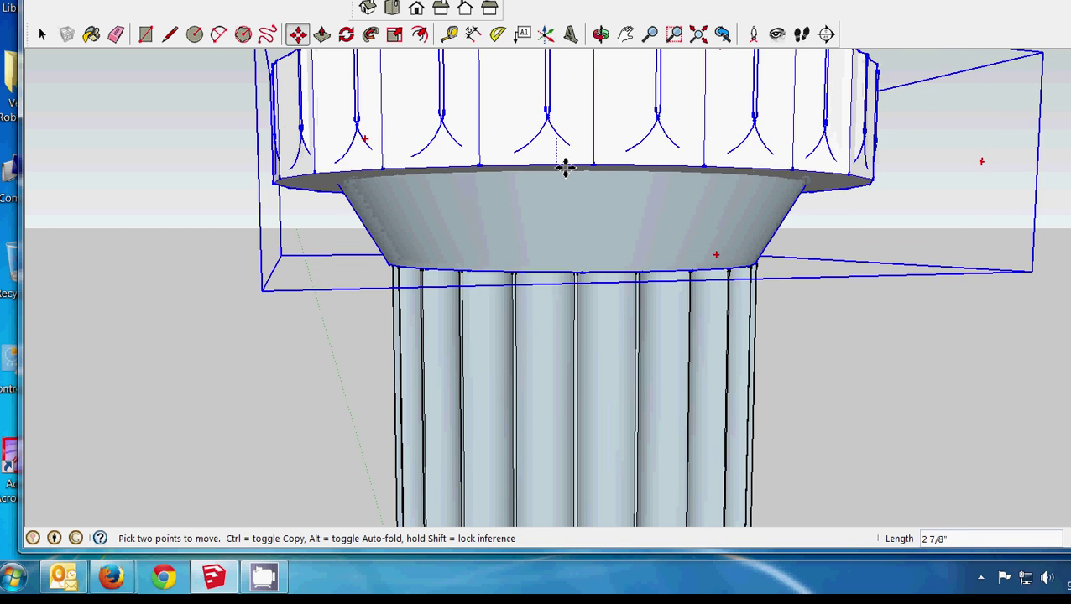
left_click(566, 172)
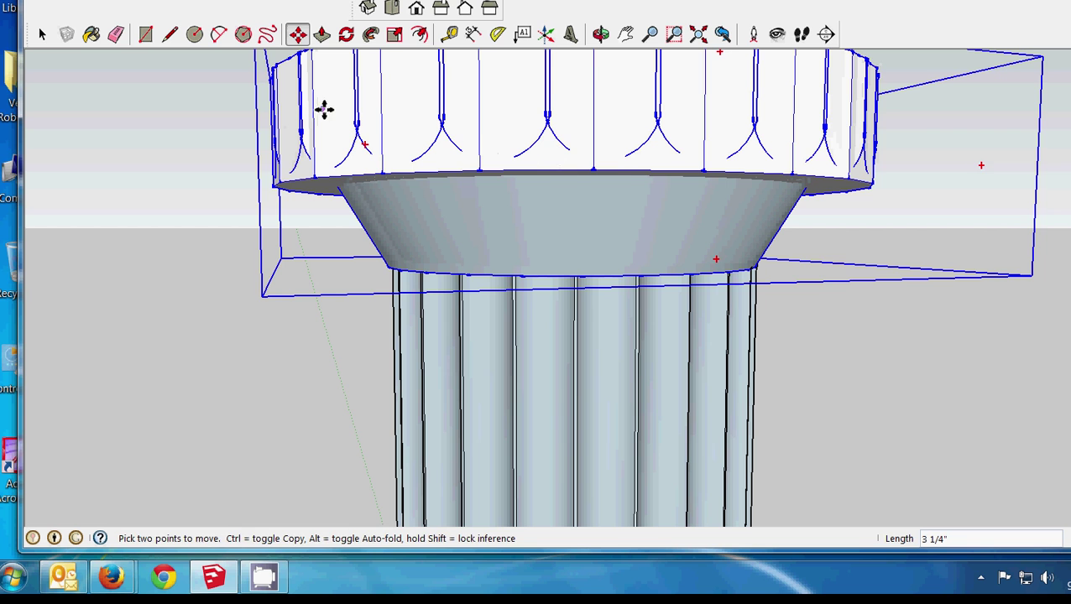
- Shift the capital about 1' 4 15/16" along the red axis across the shaft's top
scroll(401, 208, "down", 3)
scroll(401, 208, "down", 1)
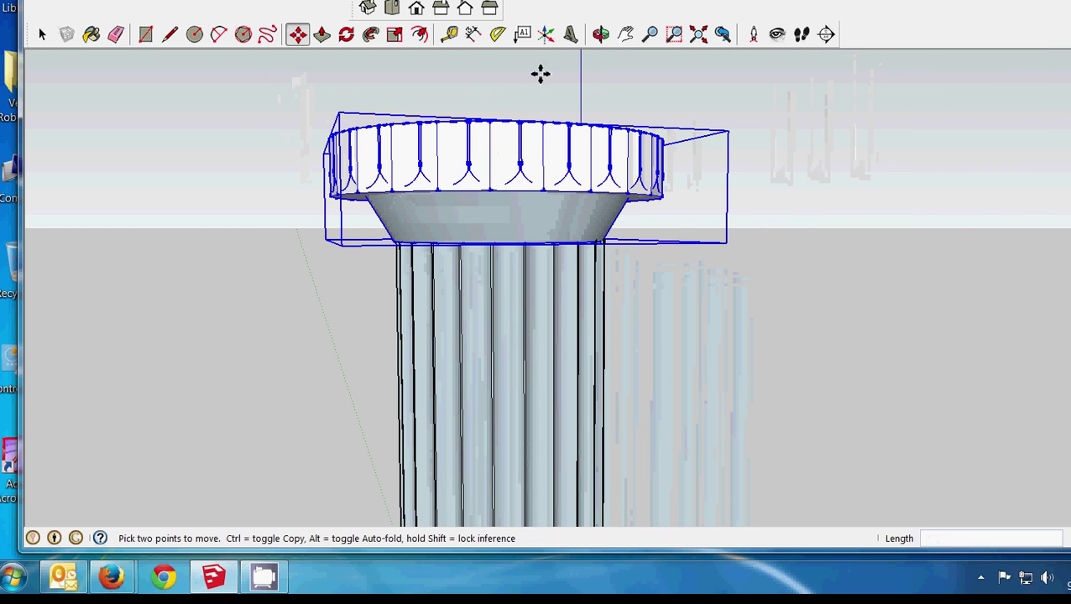
left_click(603, 35)
left_click_drag(241, 256, 337, 378)
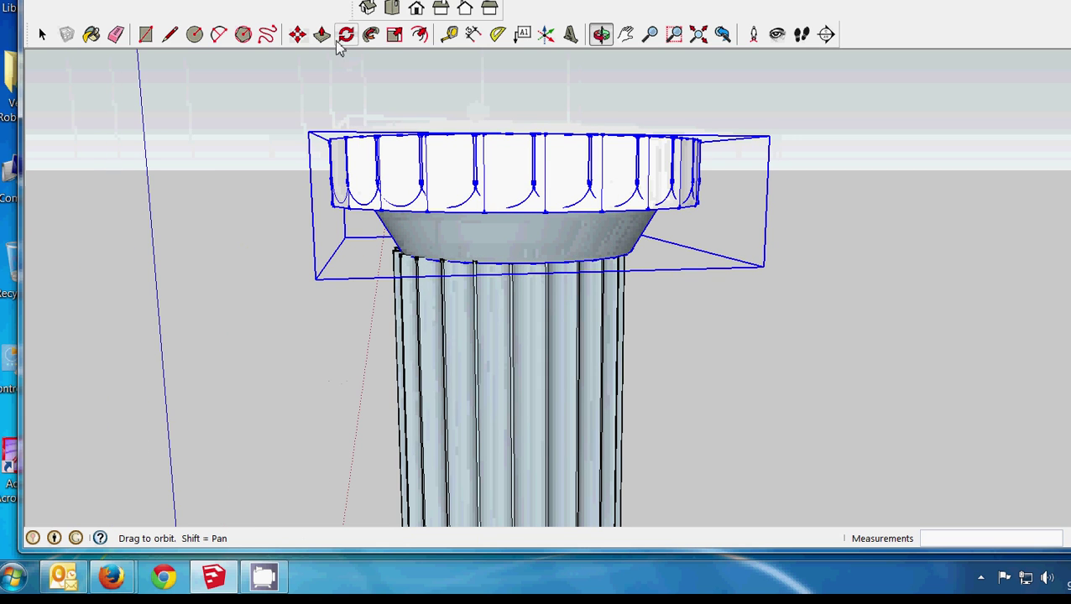
left_click(299, 35)
left_click(562, 197)
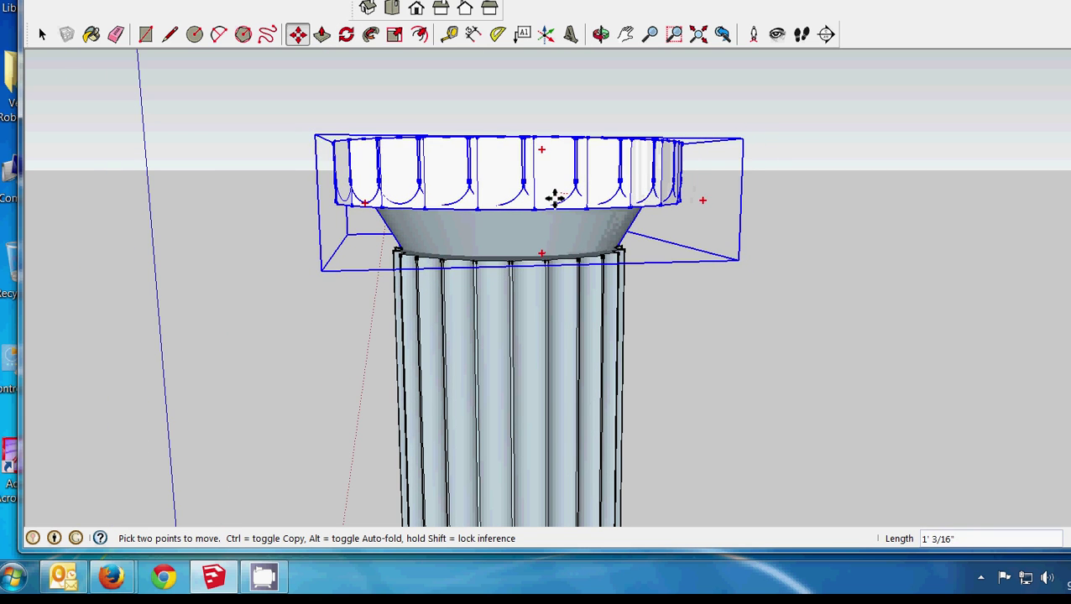
left_click(550, 200)
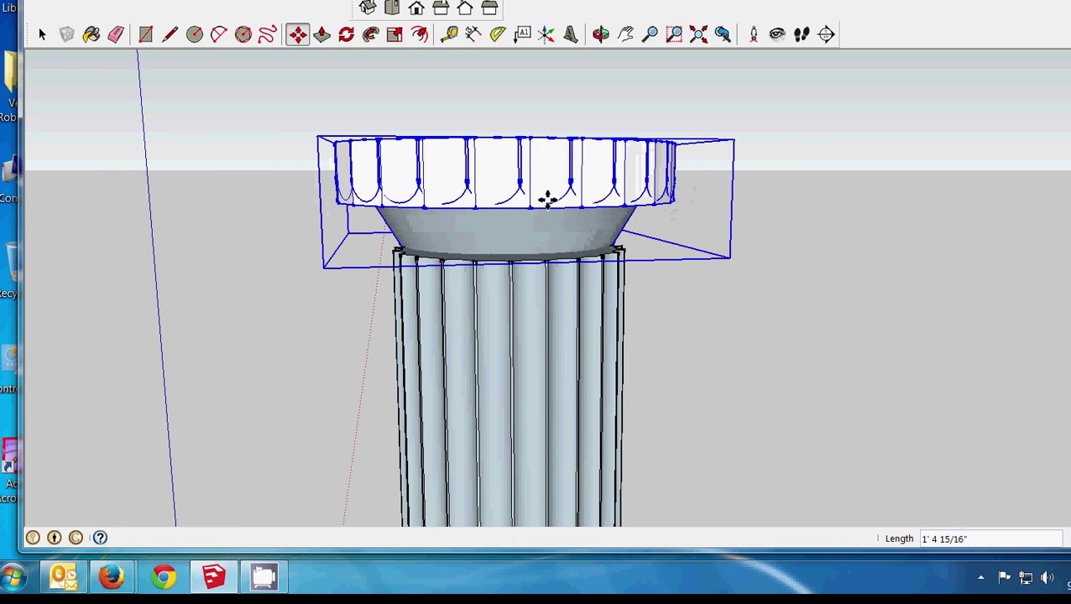
- Move the capital about 1' 4 3/8" by its lower rim to align it with the shaft's fluted top edge
scroll(545, 201, "up", 2)
scroll(542, 201, "up", 2)
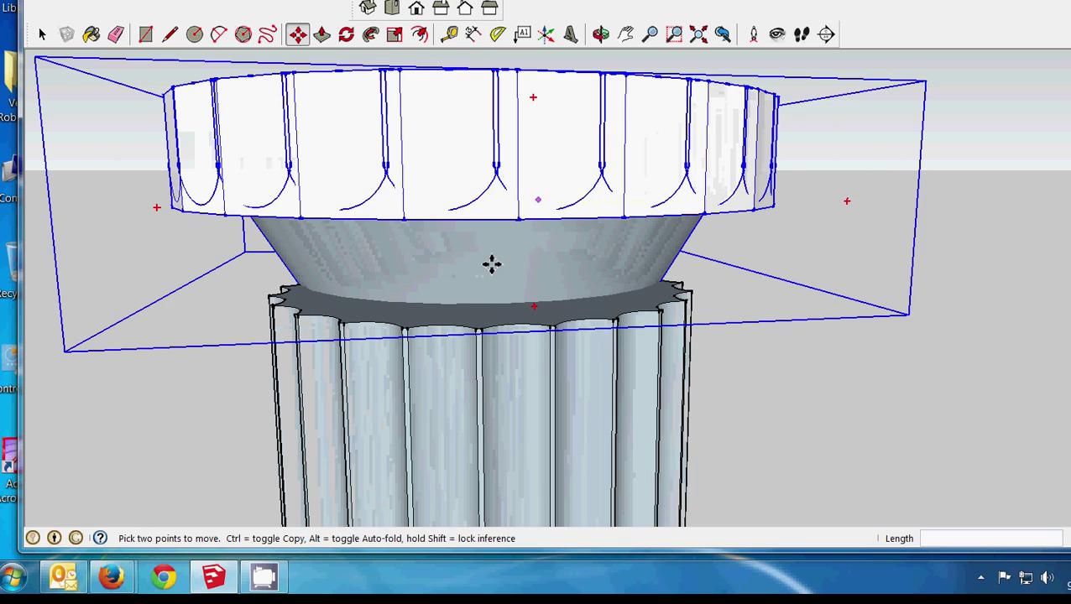
left_click(538, 307)
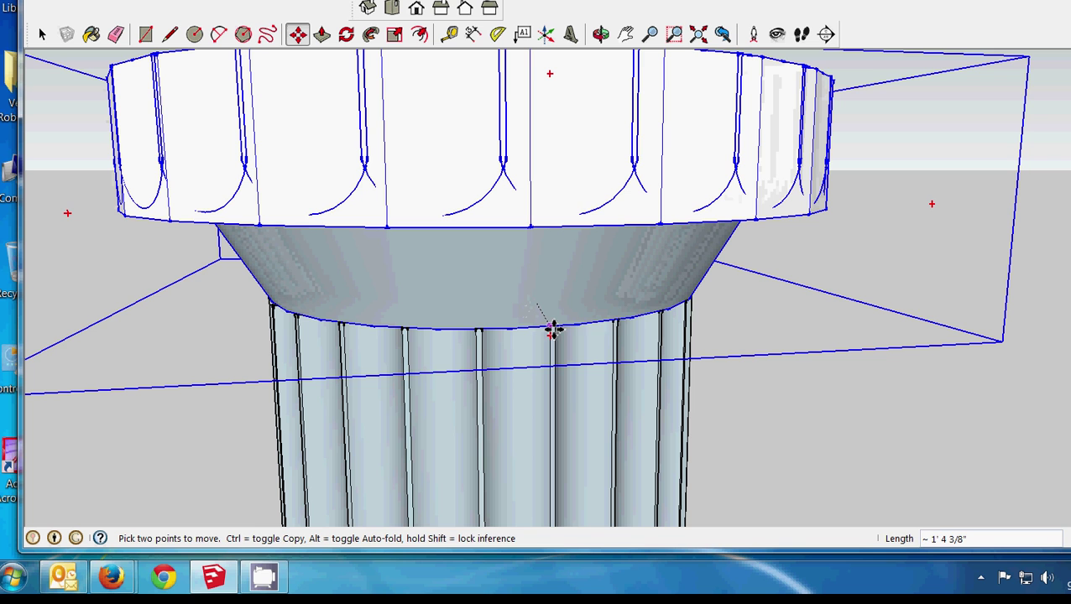
left_click(552, 330)
- Clear the selection and examine the capital's fit on the column from above and at a distance
left_click(601, 33)
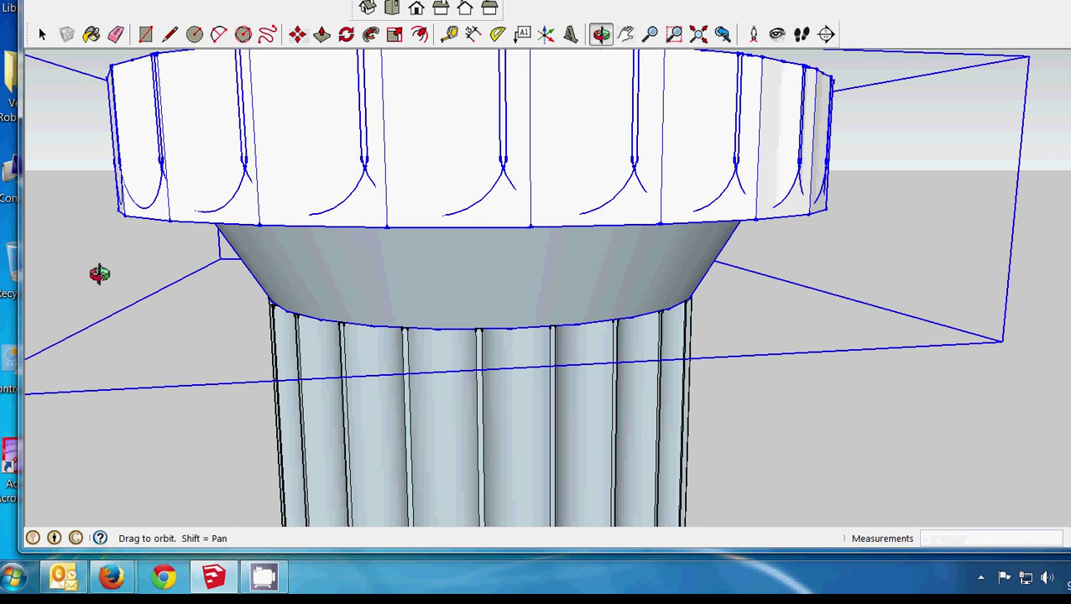
left_click_drag(137, 472, 313, 440)
left_click(43, 34)
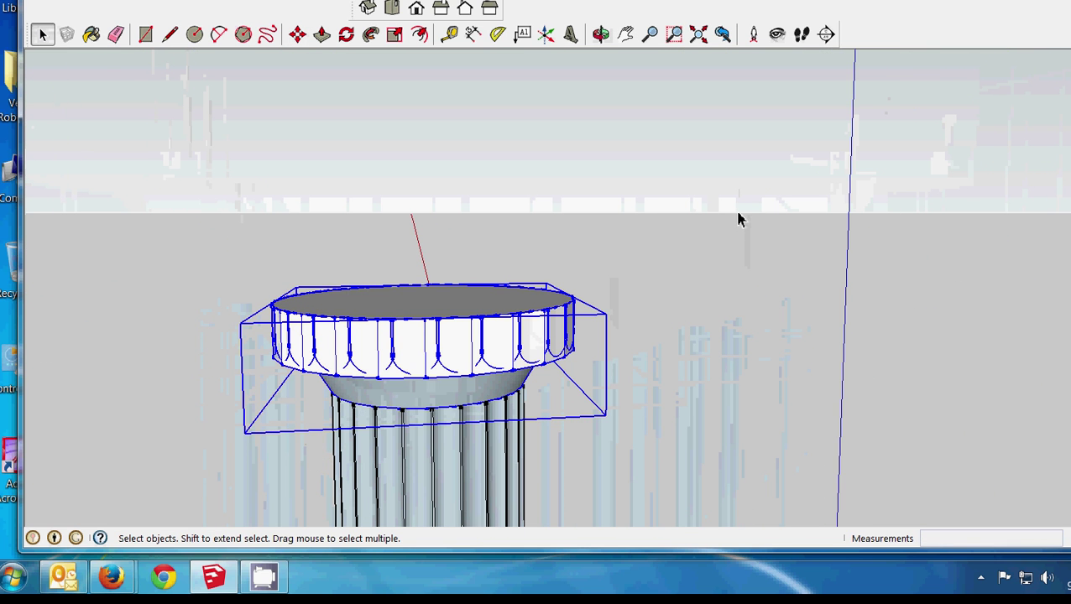
left_click(640, 322)
scroll(643, 319, "down", 5)
scroll(638, 311, "down", 3)
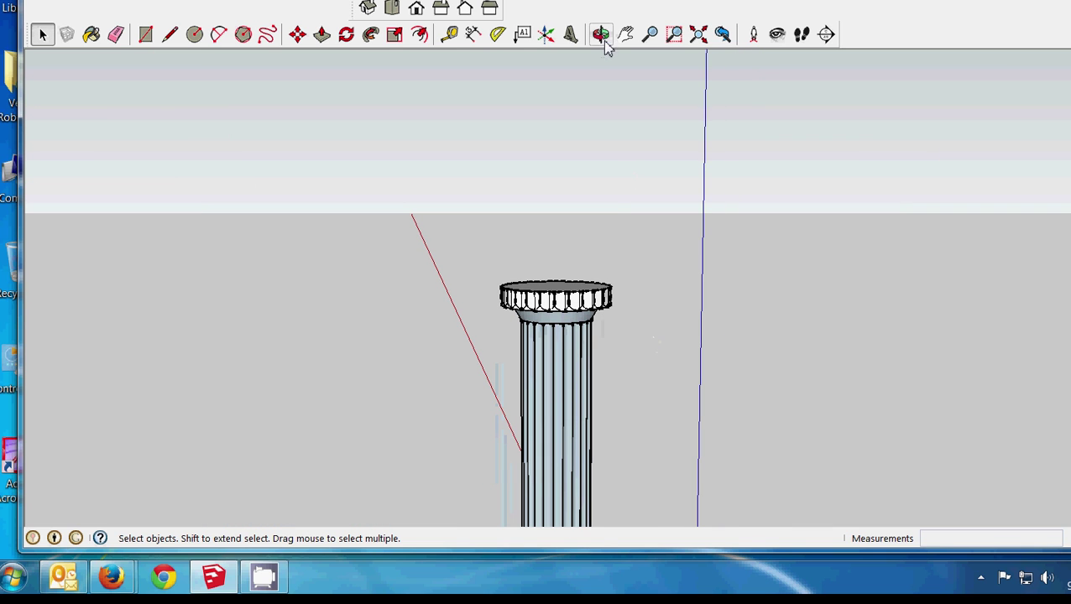
scroll(588, 92, "down", 5)
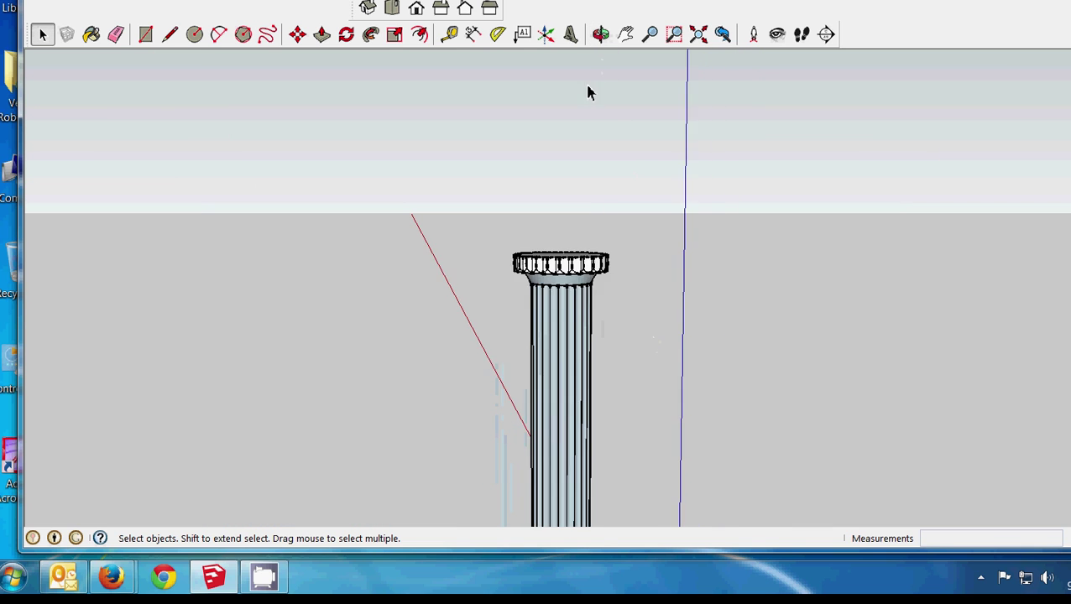